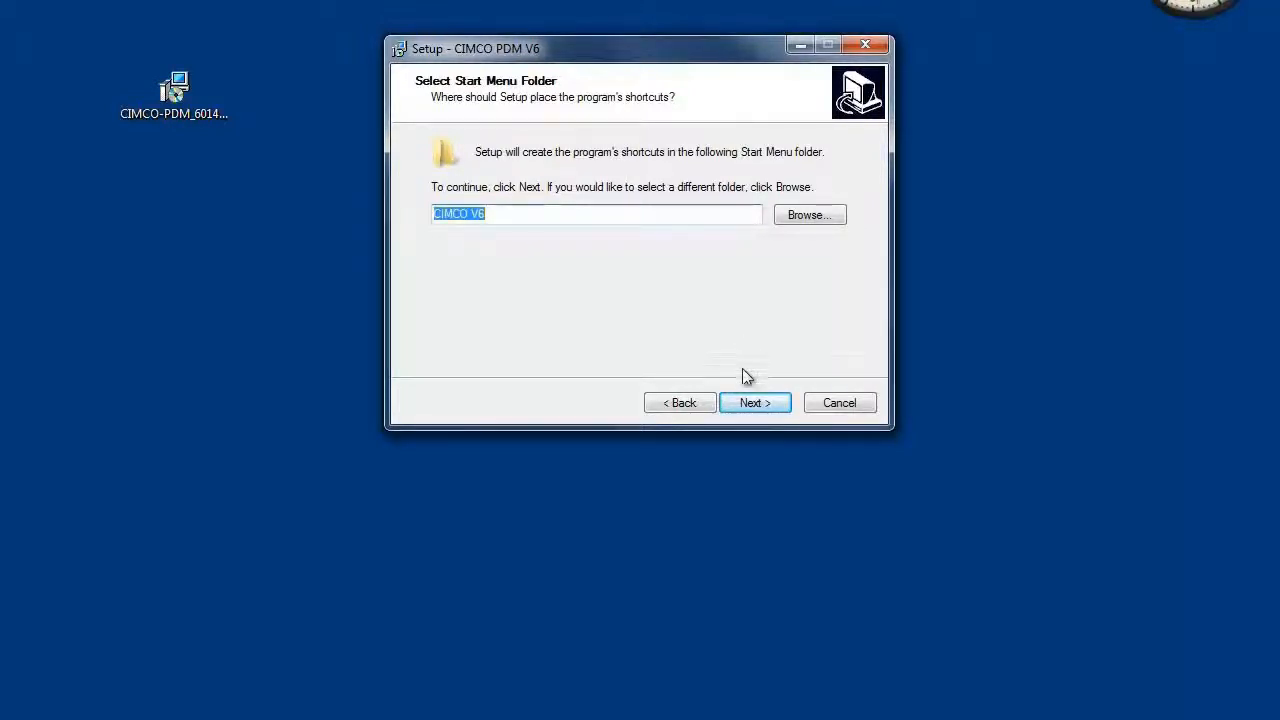
Finish the CIMCO PDM V6 setup wizard, keeping the CIMCO V6 Start Menu folder, and install it
{"action": "left_click", "coordinate": [752, 403]}
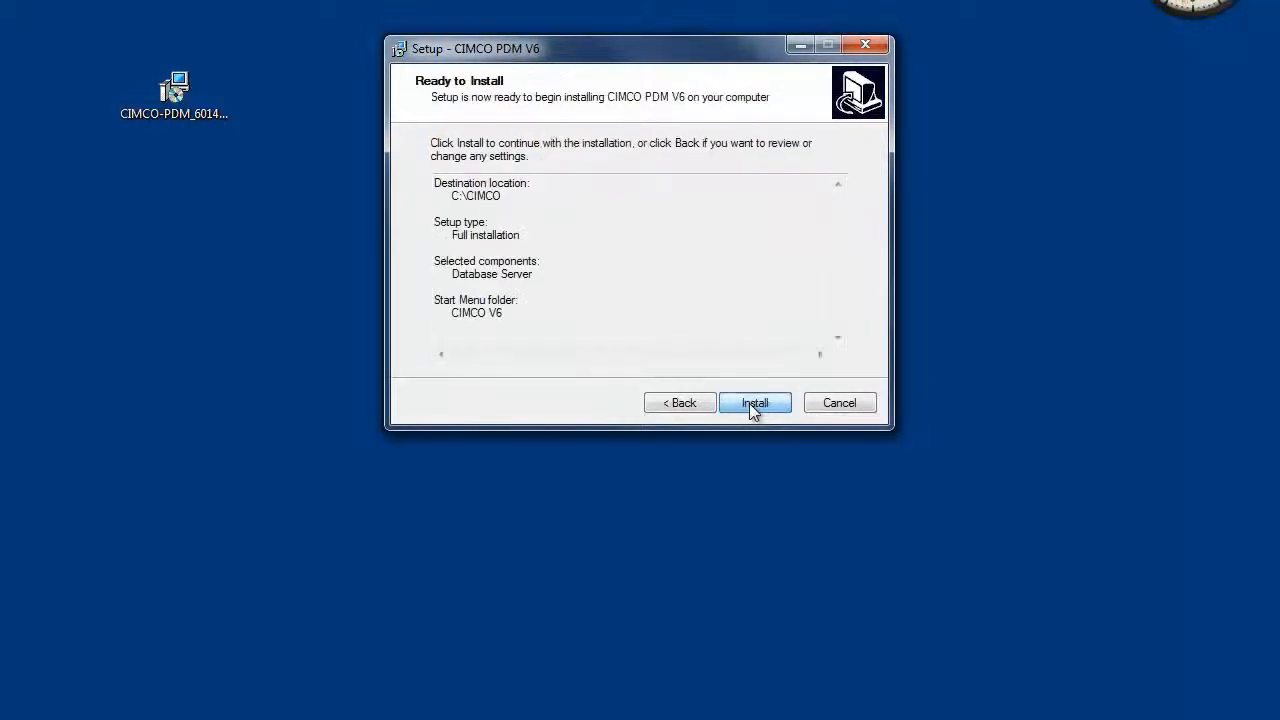
{"action": "left_click", "coordinate": [752, 403]}
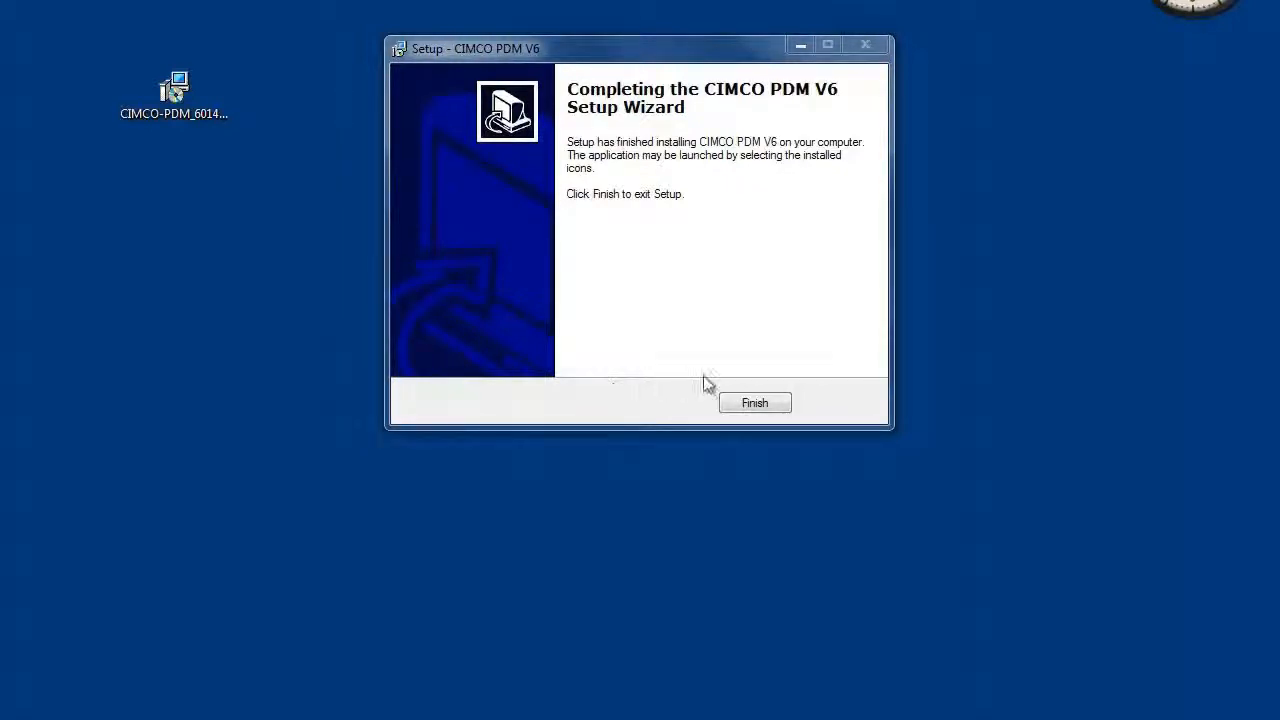
{"action": "left_click", "coordinate": [752, 402]}
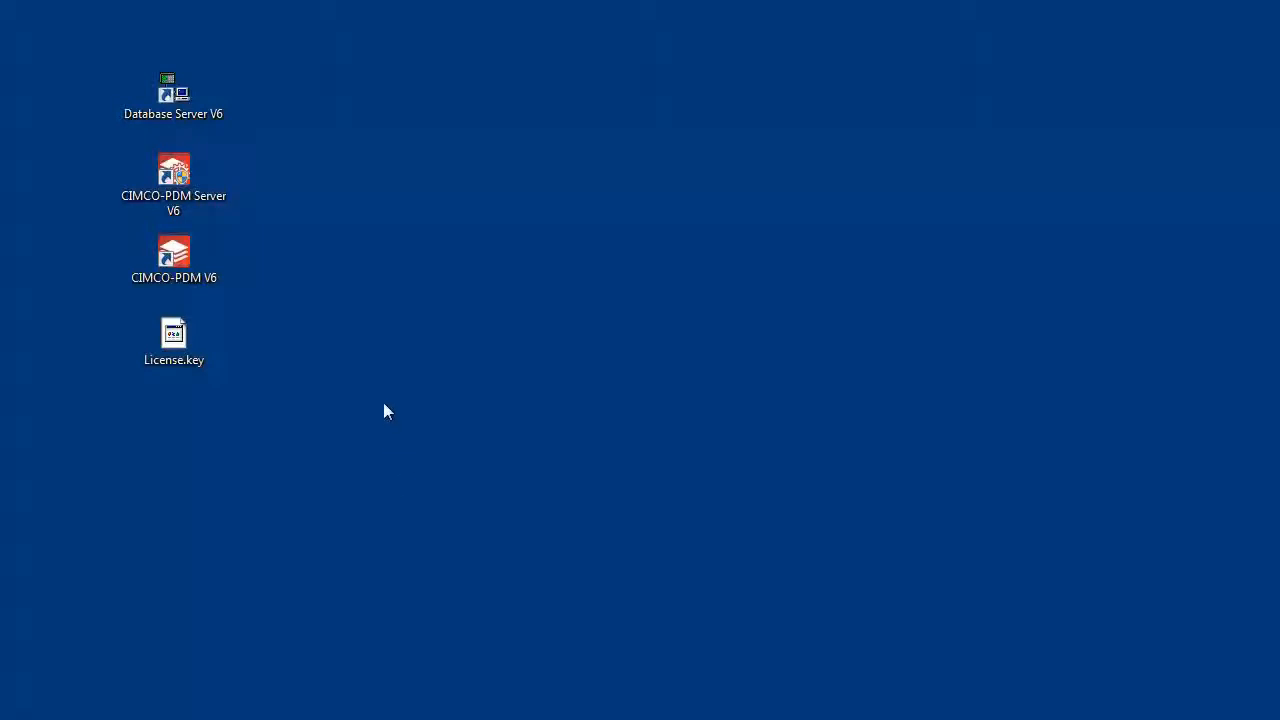
Run Database Server V6 as administrator and dismiss the notice about administrator rights
{"action": "right_click", "coordinate": [177, 90]}
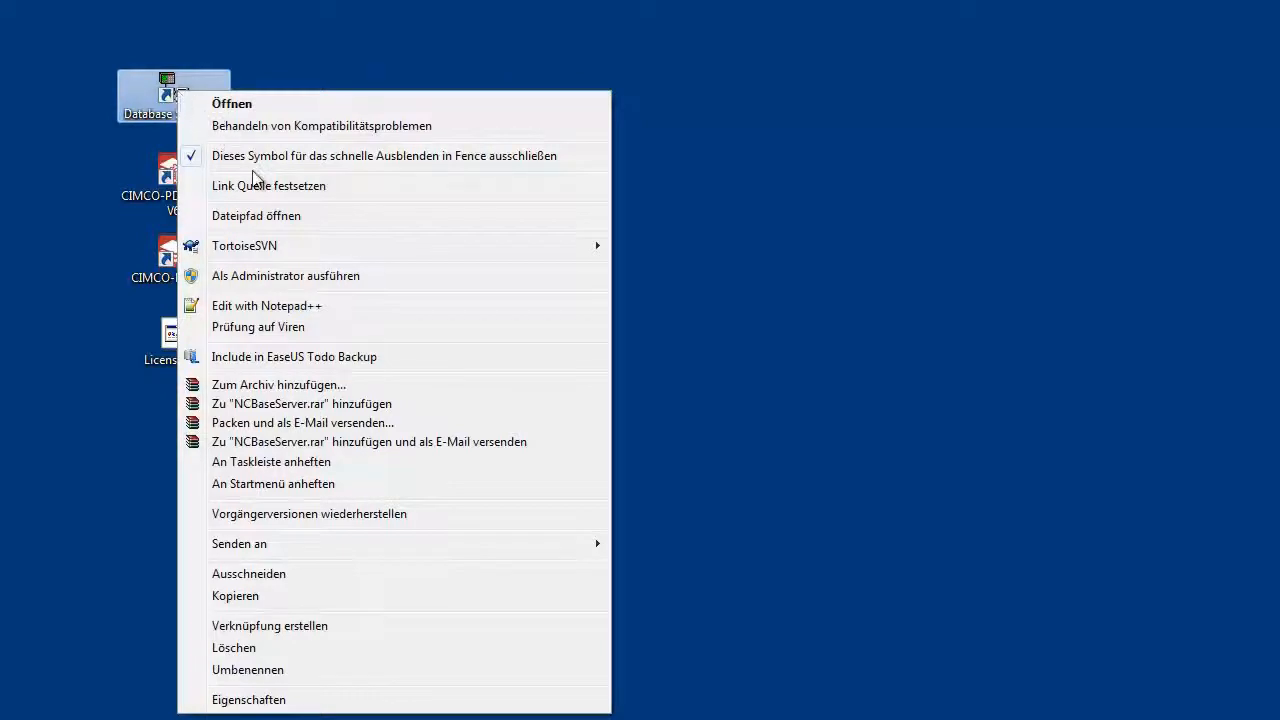
{"action": "left_click", "coordinate": [300, 284]}
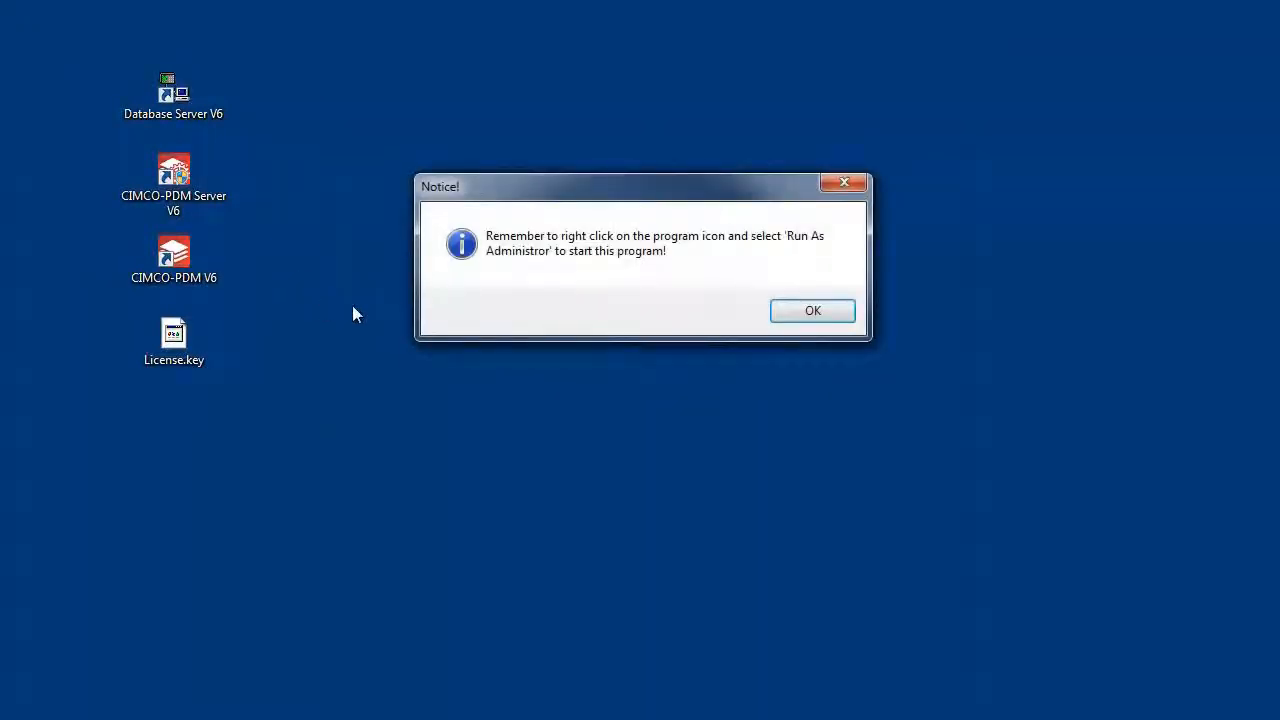
{"action": "left_click", "coordinate": [832, 311]}
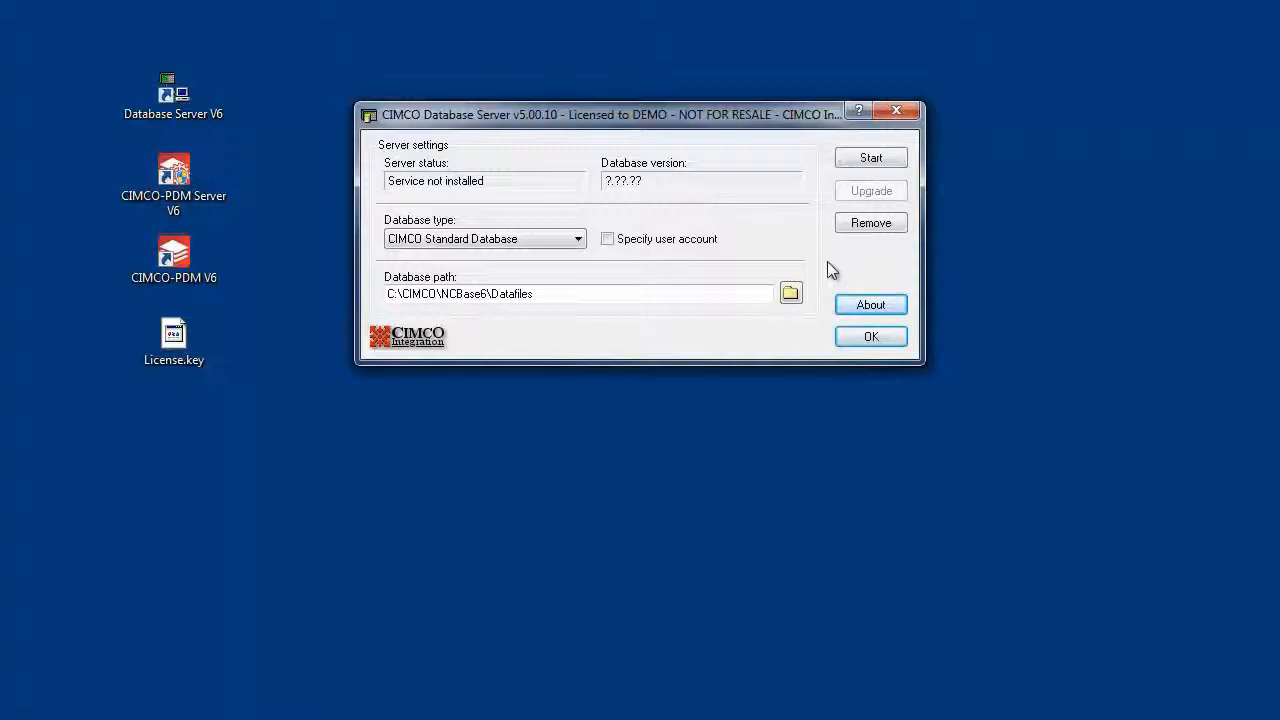
Start the CIMCO database server service, decline installing the sample database, and close the server window
{"action": "left_click", "coordinate": [874, 158]}
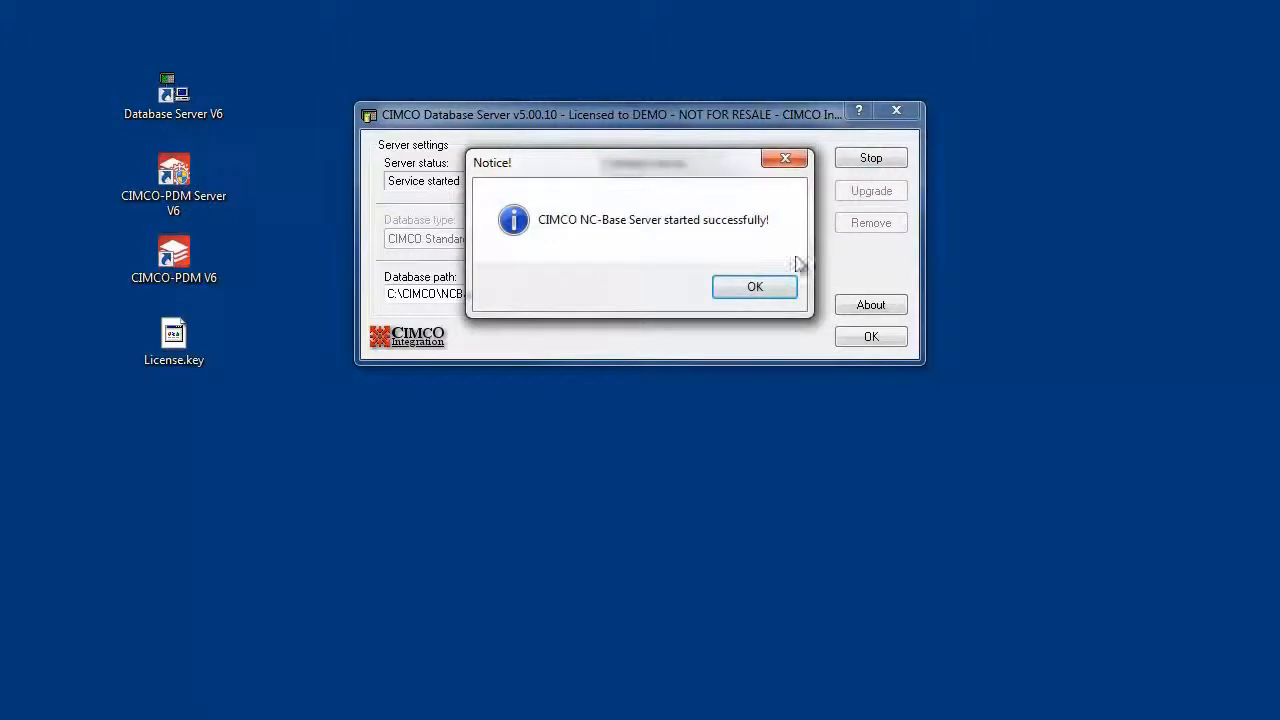
{"action": "left_click", "coordinate": [755, 287]}
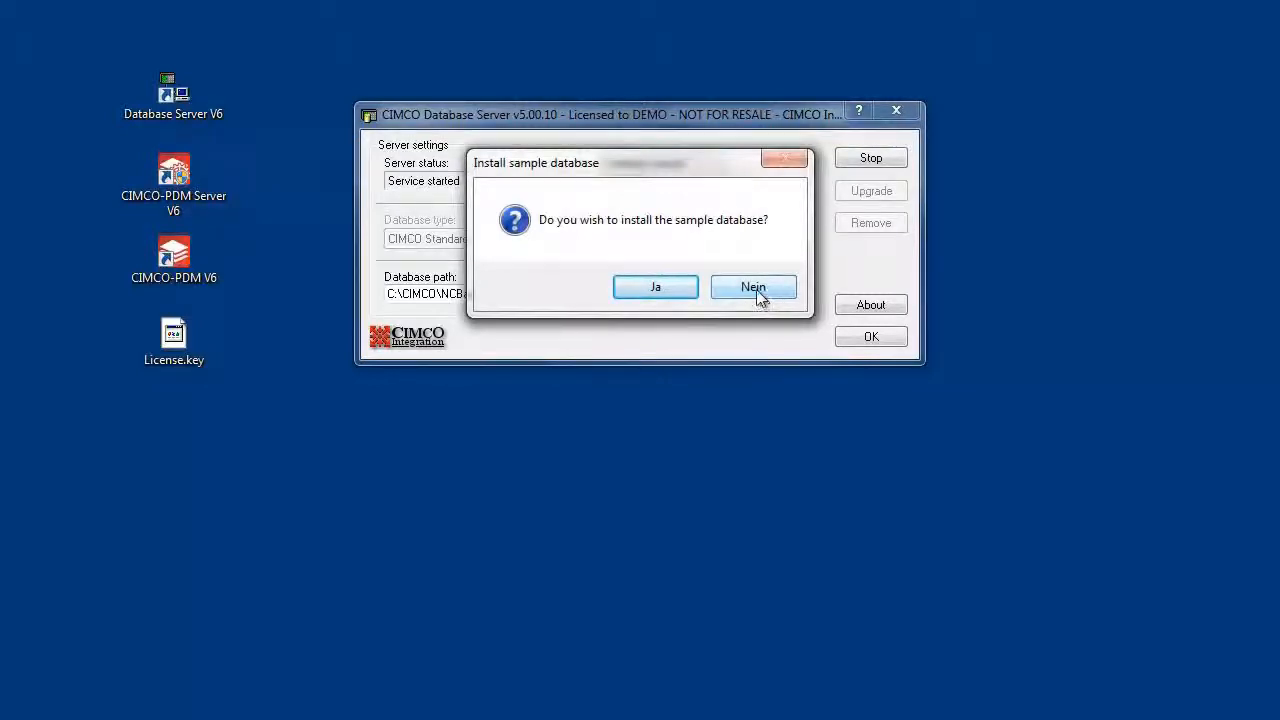
{"action": "left_click", "coordinate": [757, 289]}
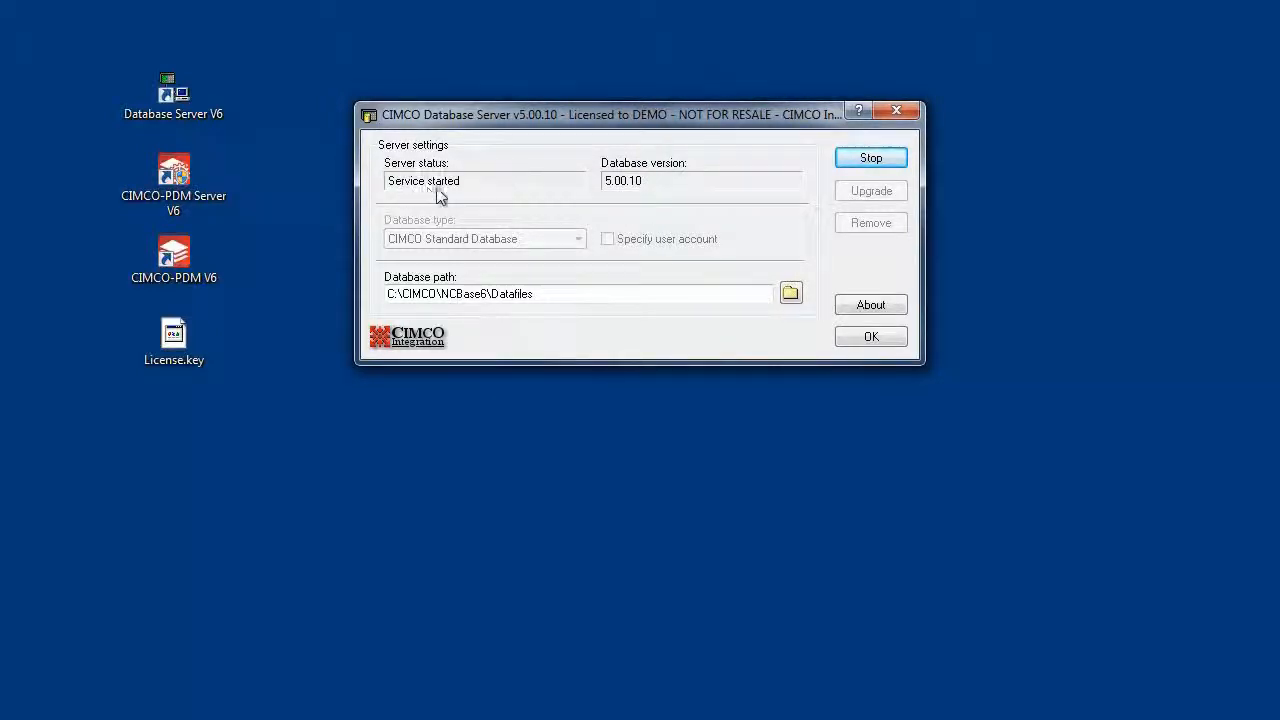
{"action": "left_click", "coordinate": [853, 339]}
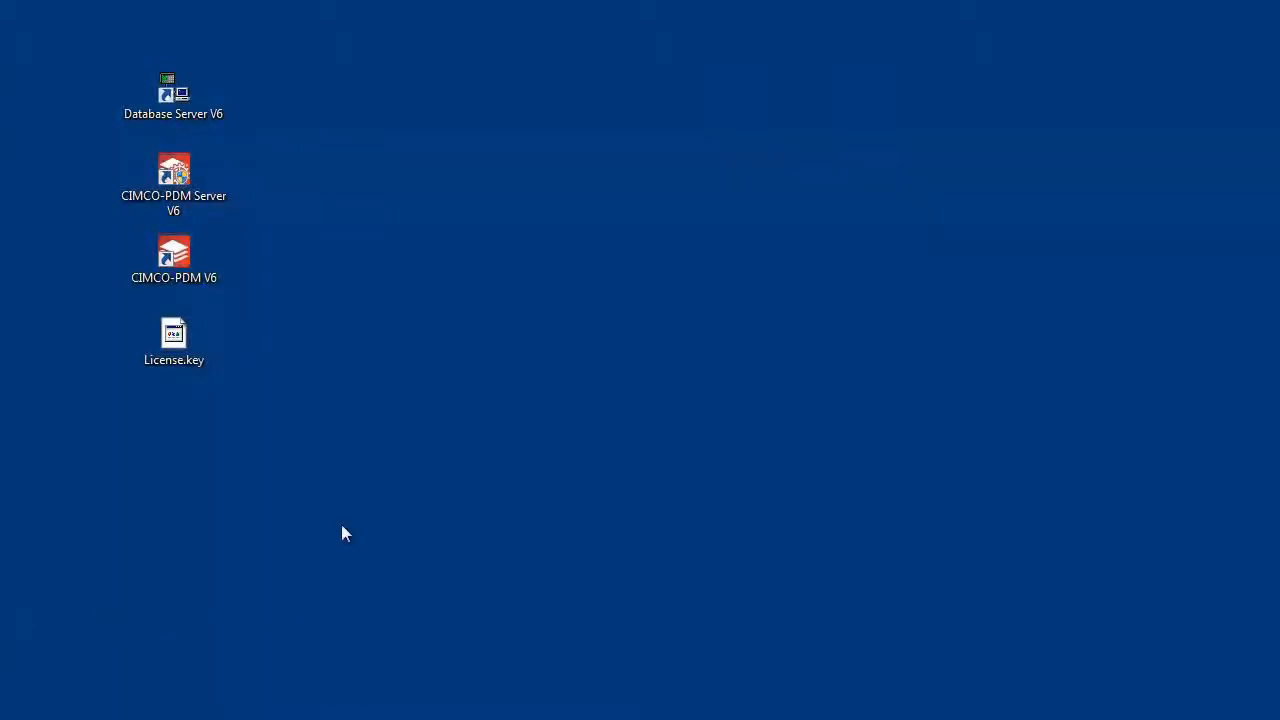
Open CIMCO-PDM Server V6 and select the License.key file from the Desktop as the license
{"action": "double_click", "coordinate": [176, 188]}
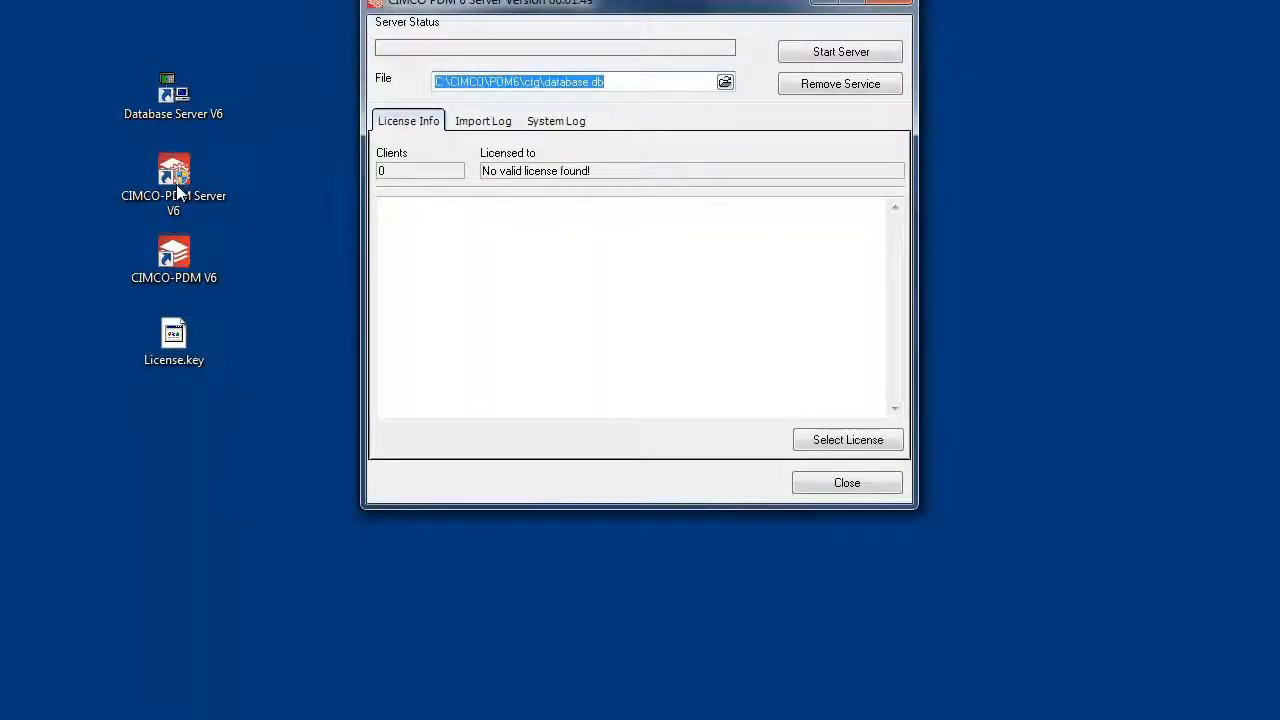
{"action": "left_click", "coordinate": [851, 440]}
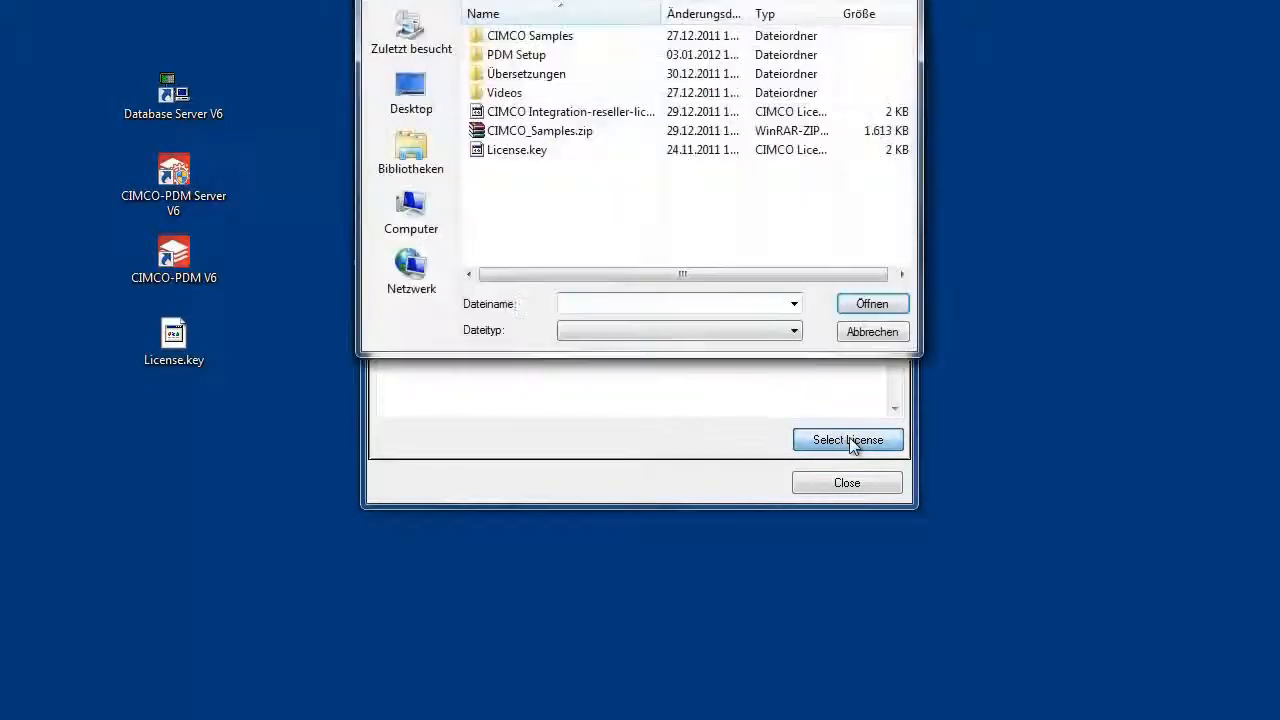
{"action": "left_click", "coordinate": [434, 90]}
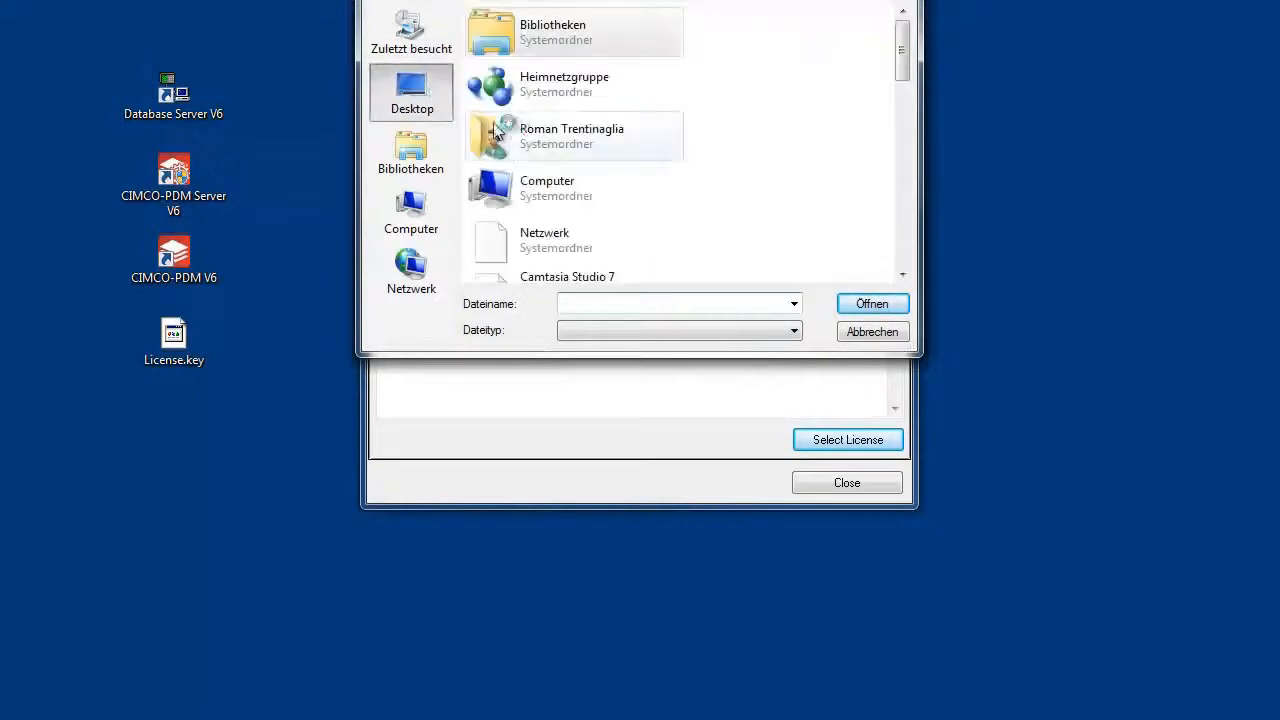
{"action": "left_click_drag", "start_coordinate": [903, 45], "coordinate": [934, 294]}
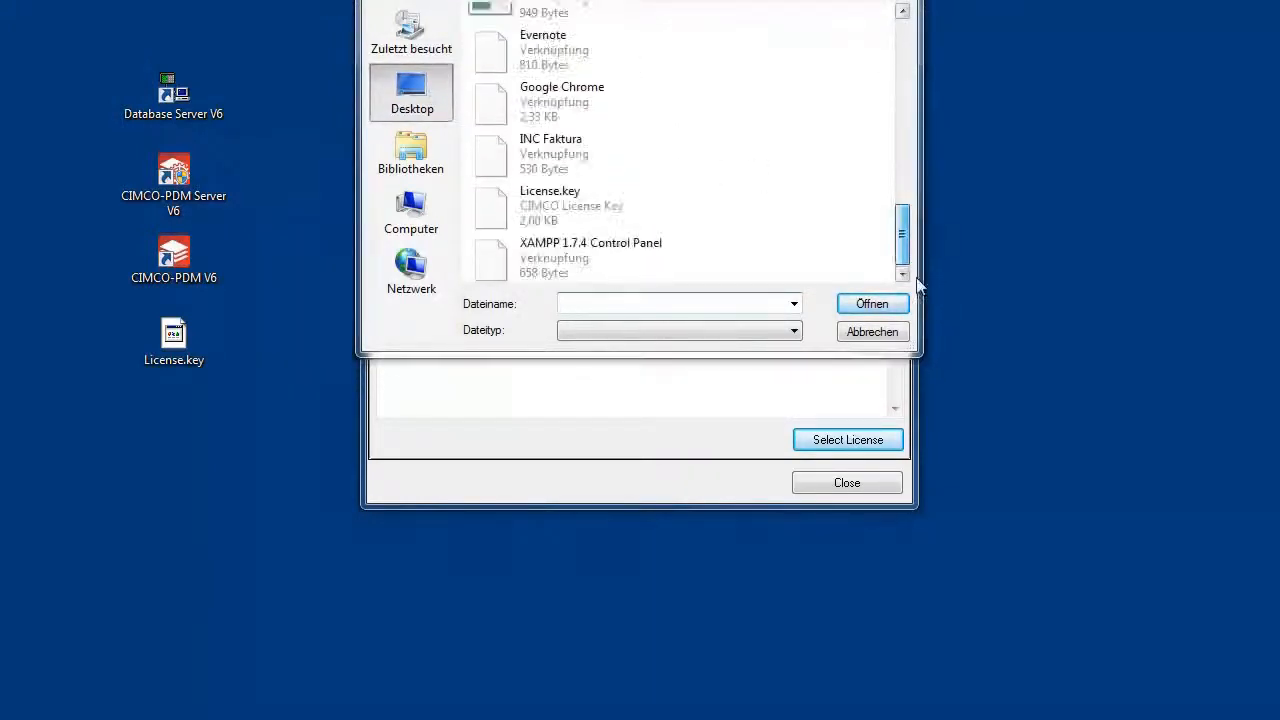
{"action": "left_click", "coordinate": [574, 215]}
{"action": "left_click", "coordinate": [876, 308]}
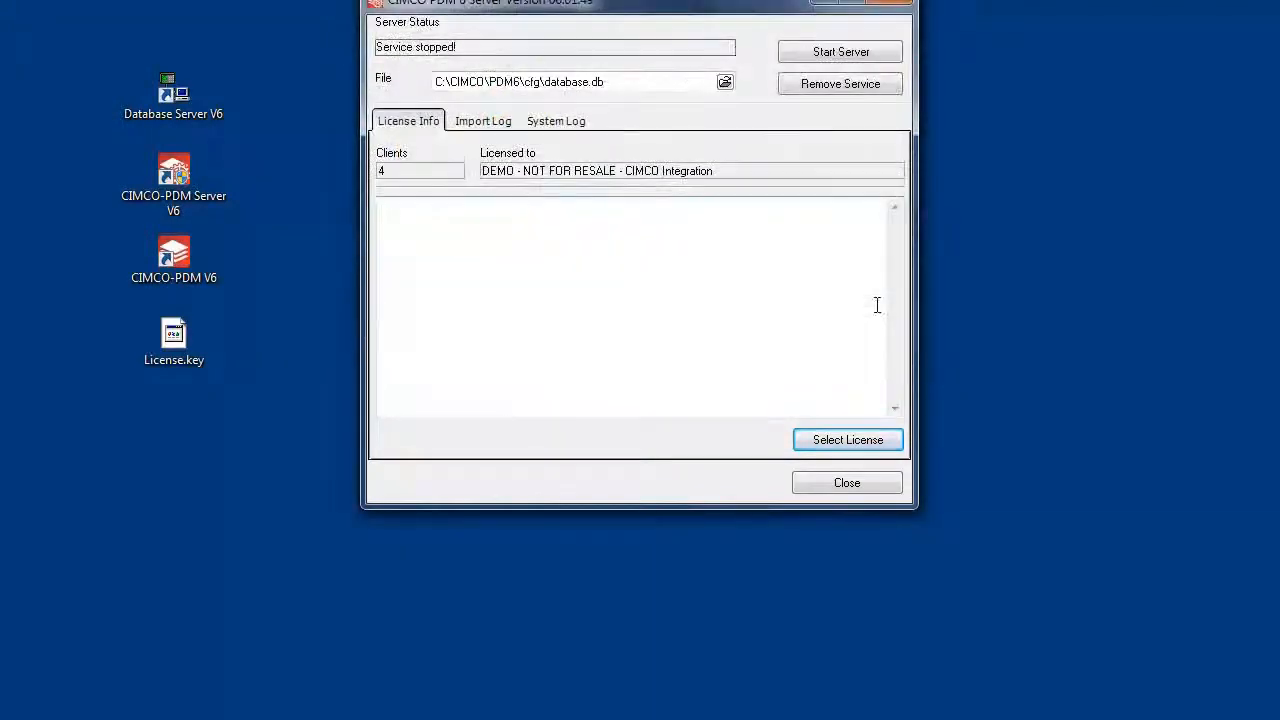
Start the PDM server, acknowledge the information messages, and close the server window
{"action": "left_click", "coordinate": [838, 61]}
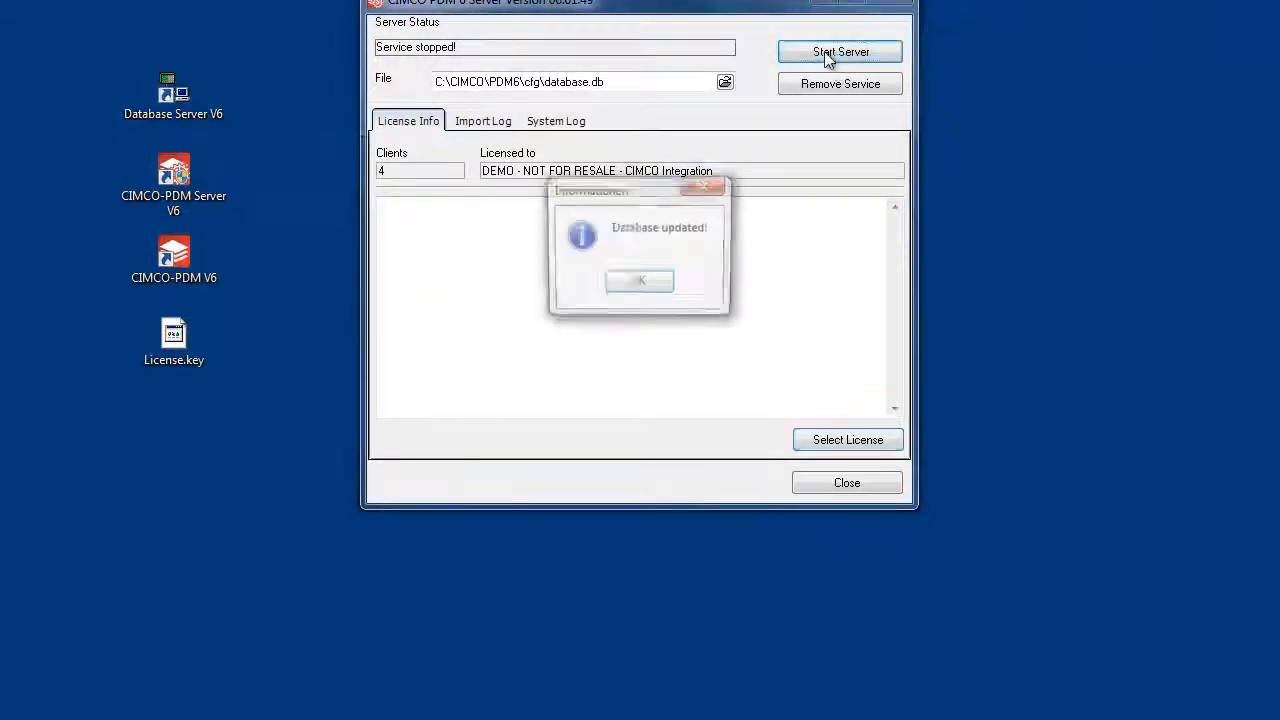
{"action": "left_click", "coordinate": [640, 284]}
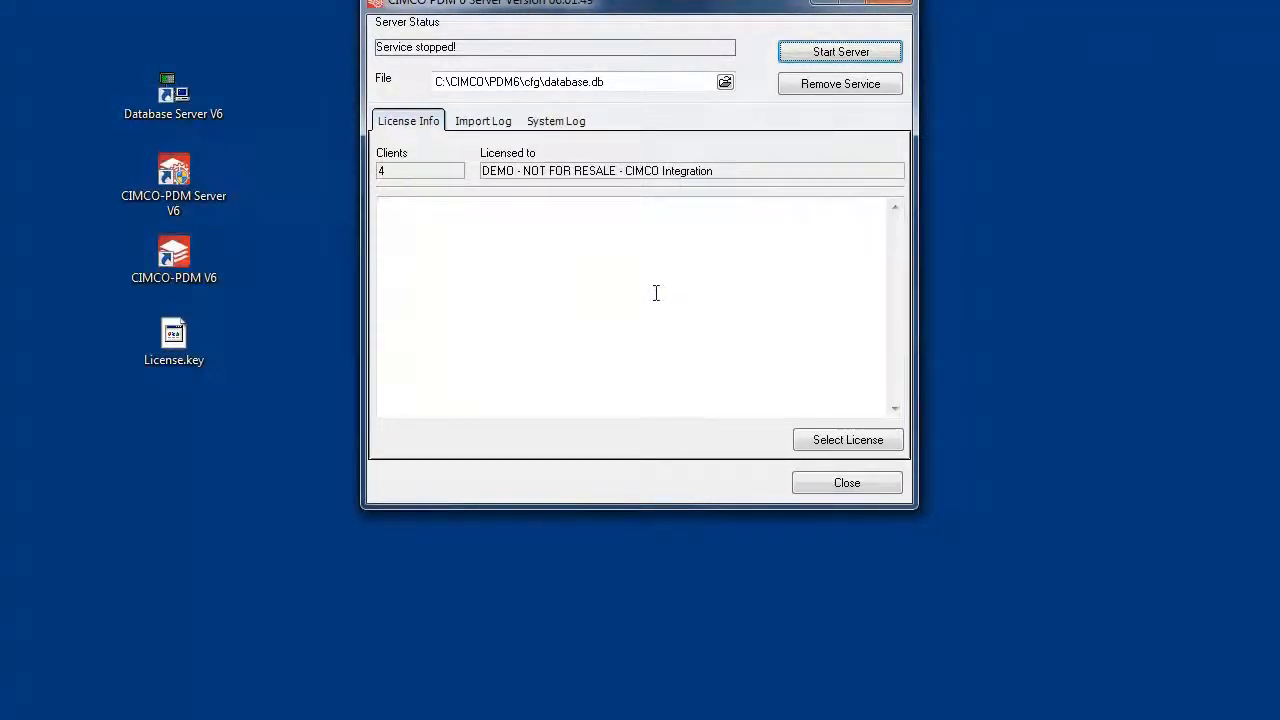
{"action": "key", "text": "Return"}
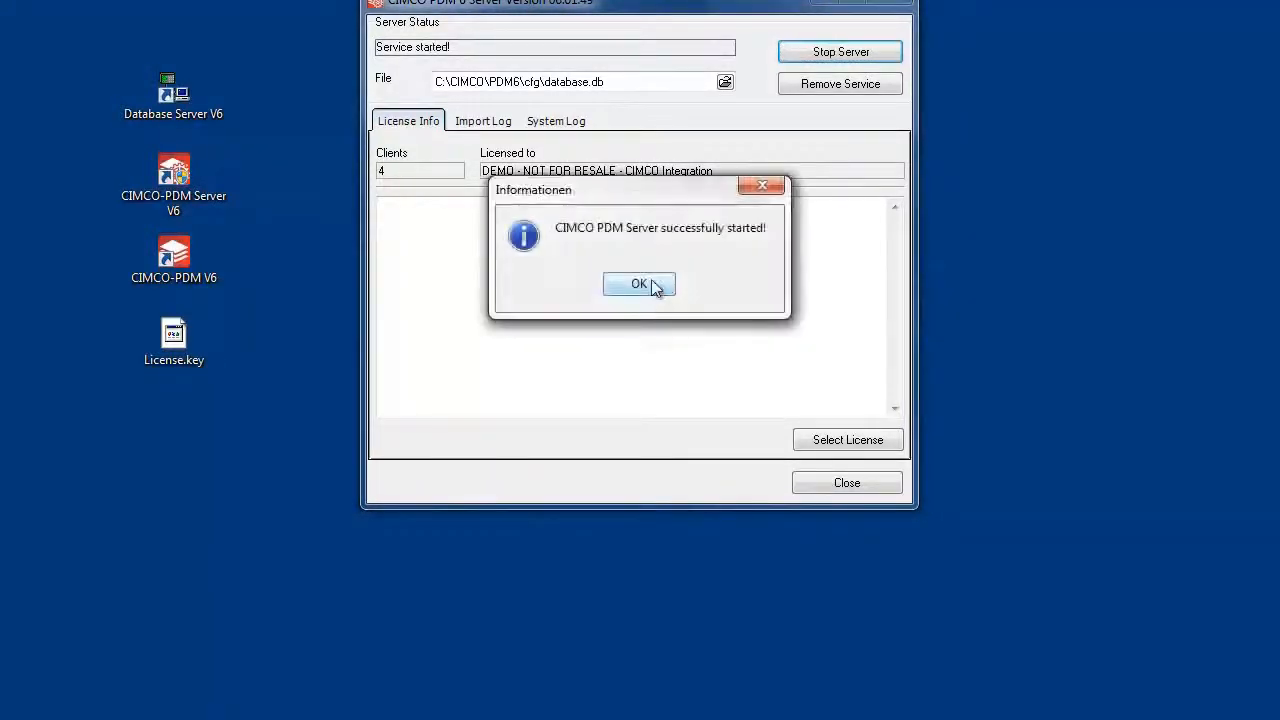
{"action": "left_click", "coordinate": [655, 288]}
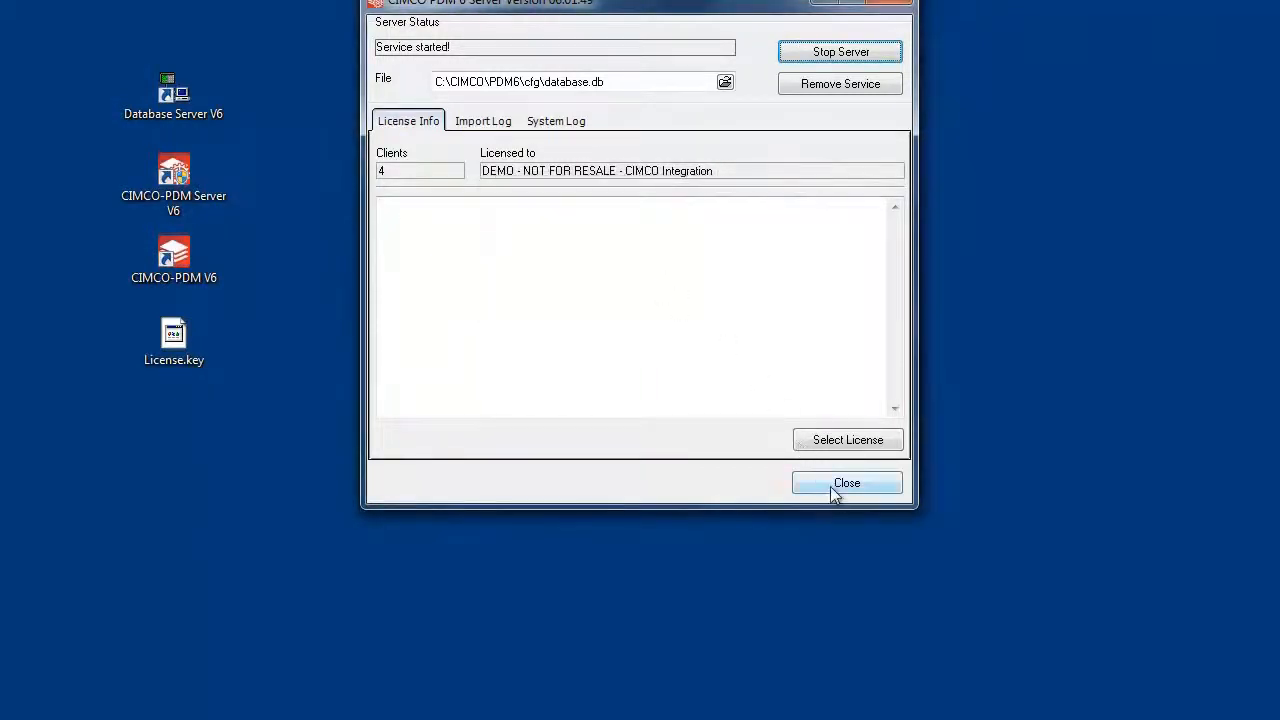
{"action": "left_click", "coordinate": [830, 486]}
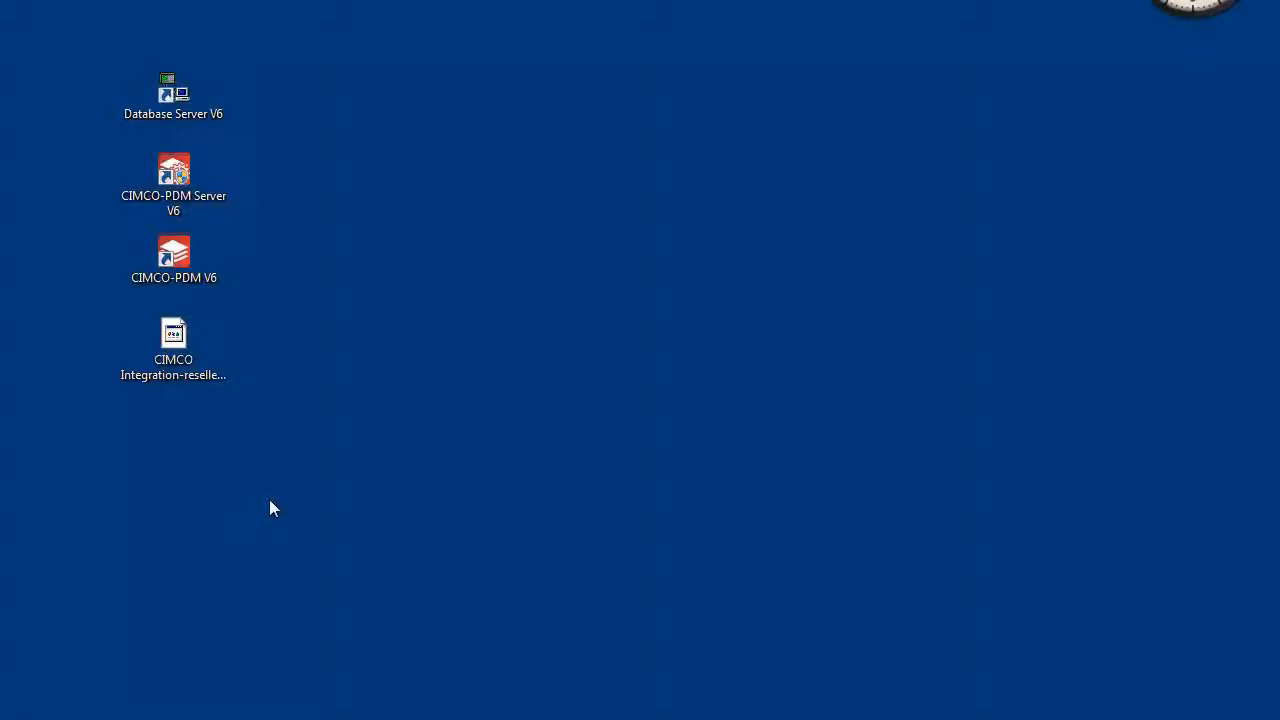
Launch CIMCO-PDM V6, open the Explorer, and log on as ADMIN
{"action": "double_click", "coordinate": [195, 278]}
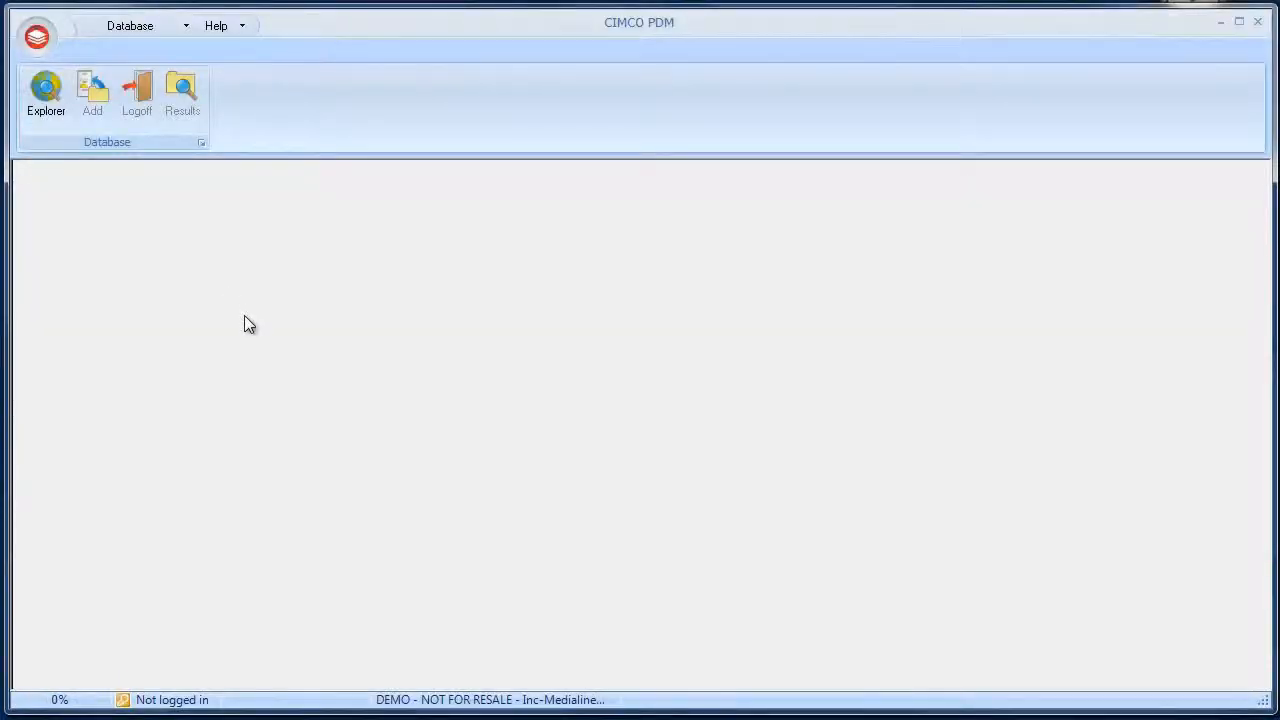
{"action": "left_click", "coordinate": [50, 113]}
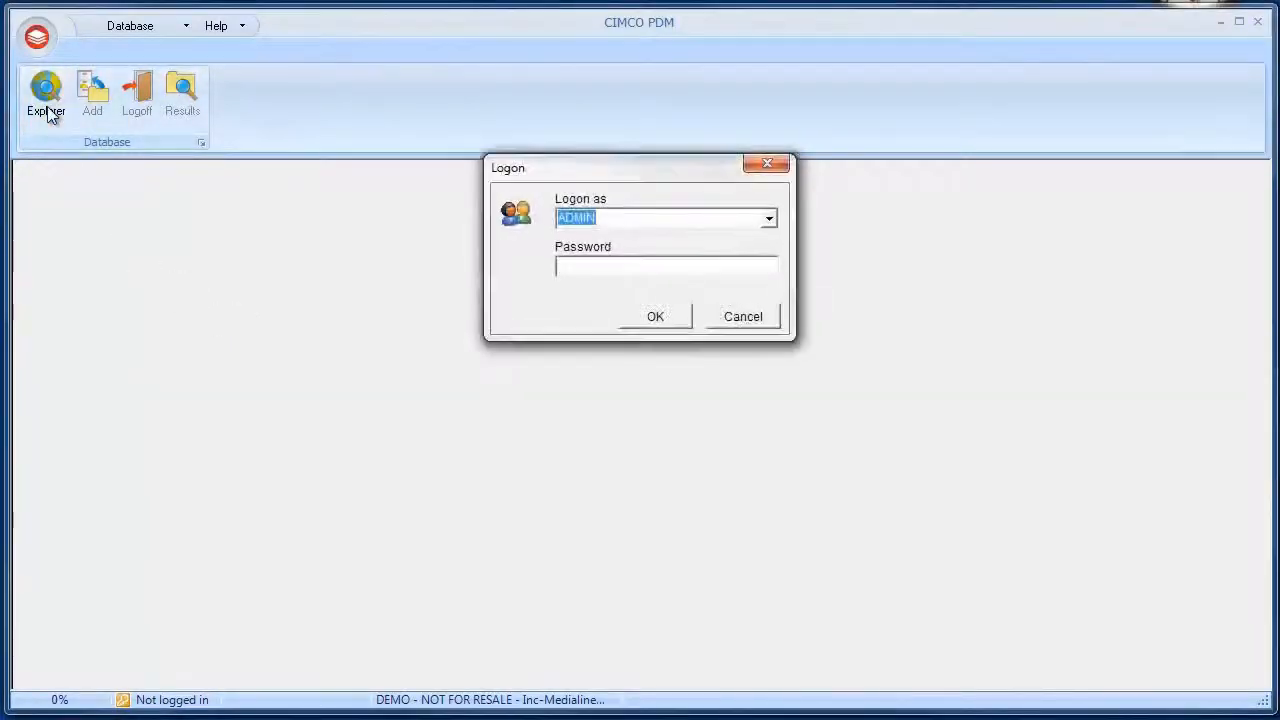
{"action": "left_click", "coordinate": [652, 318]}
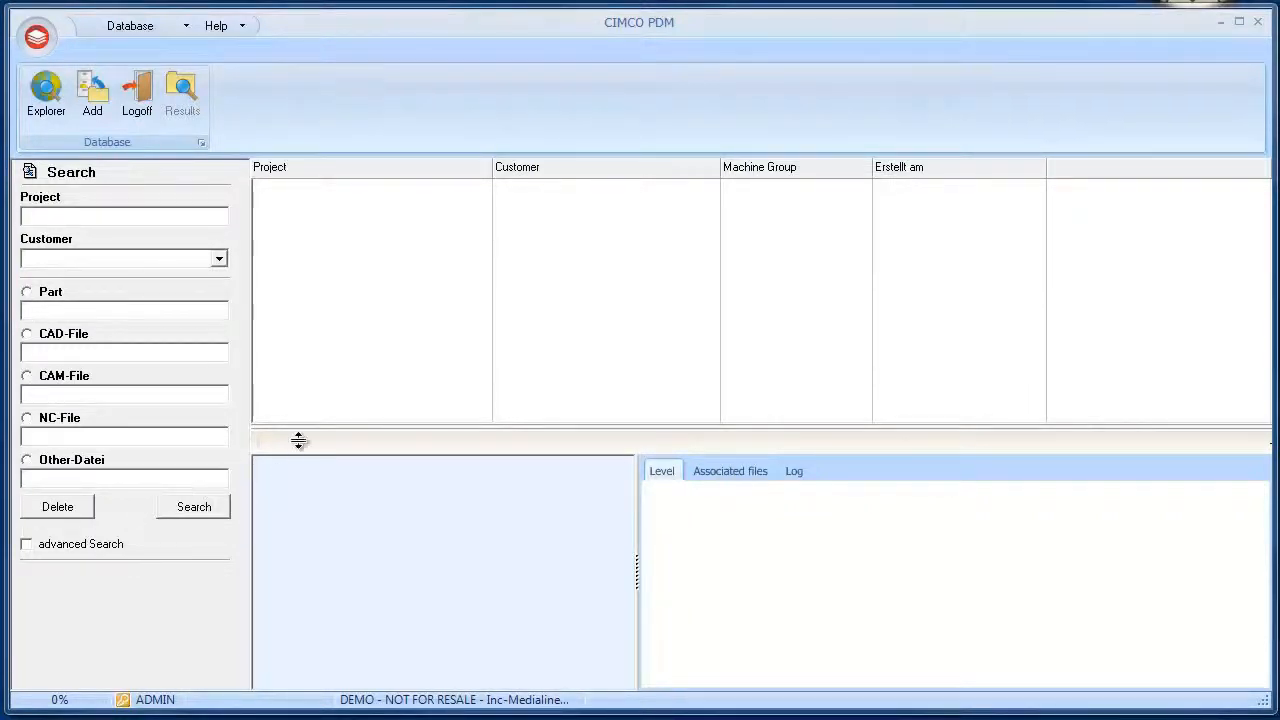
Add a new project named 470012-30
{"action": "left_click", "coordinate": [92, 104]}
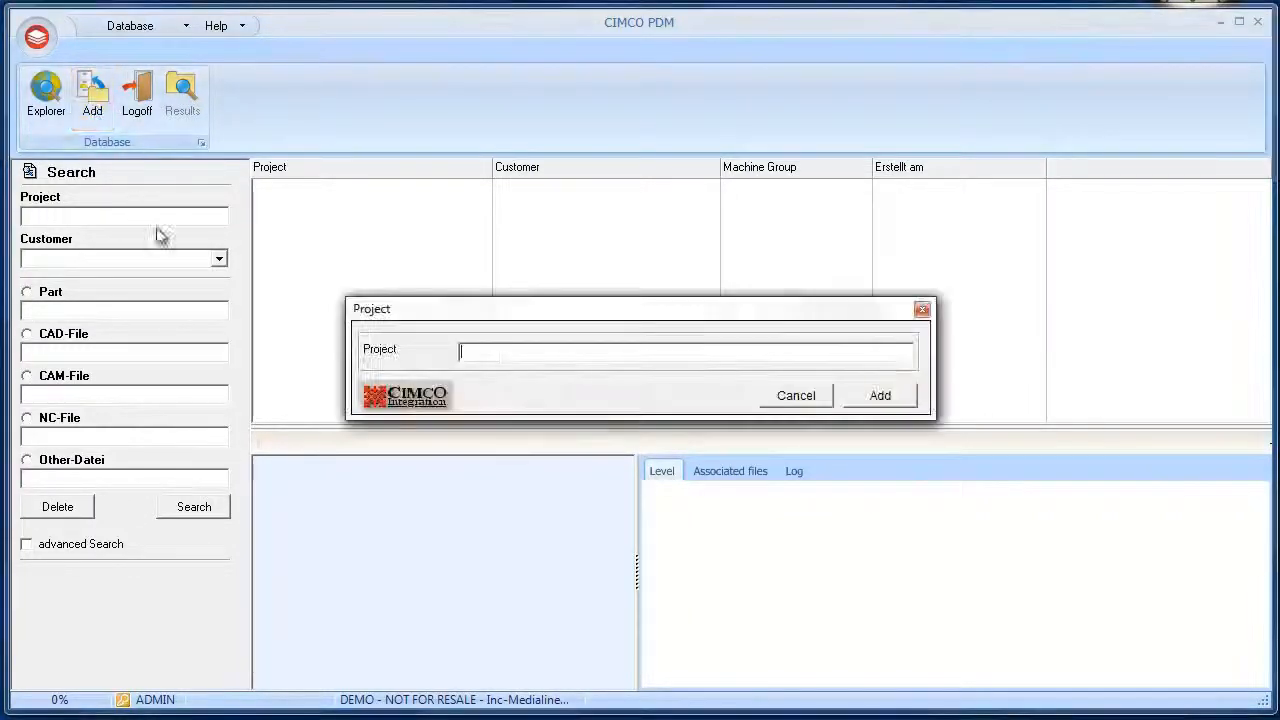
{"action": "type", "text": "47000"}
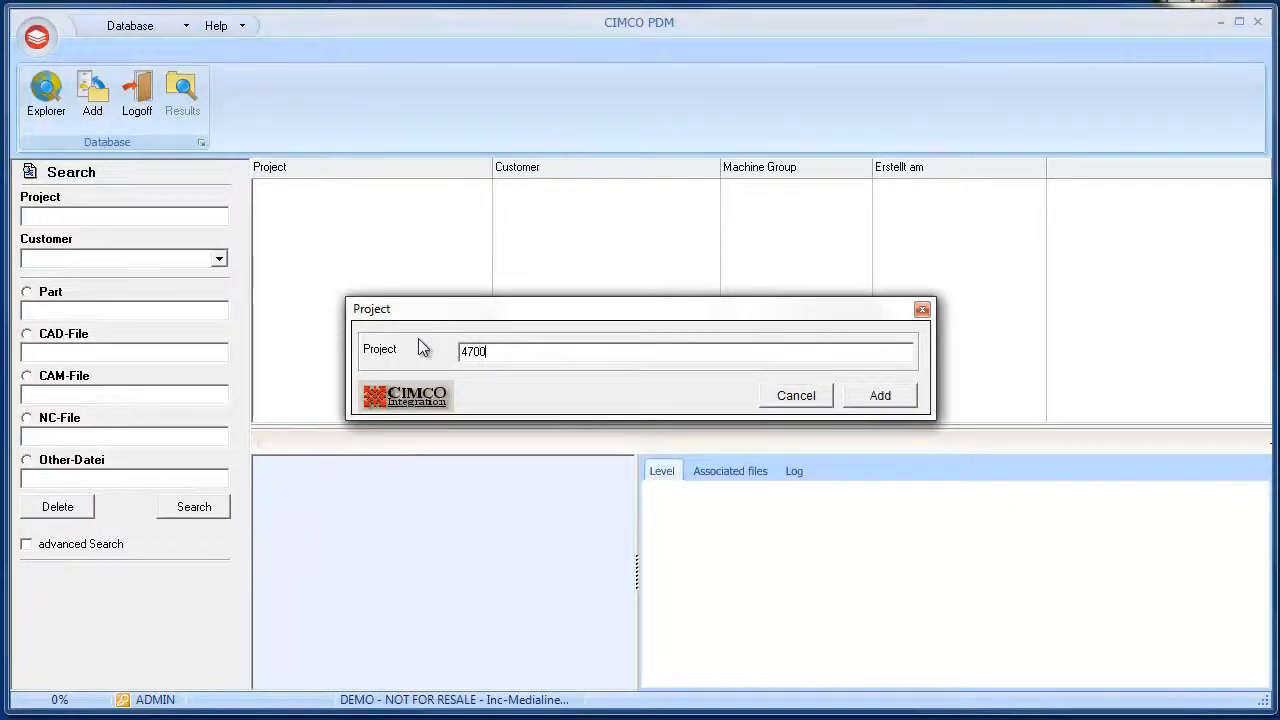
{"action": "type", "text": "12-30"}
{"action": "left_click", "coordinate": [880, 395]}
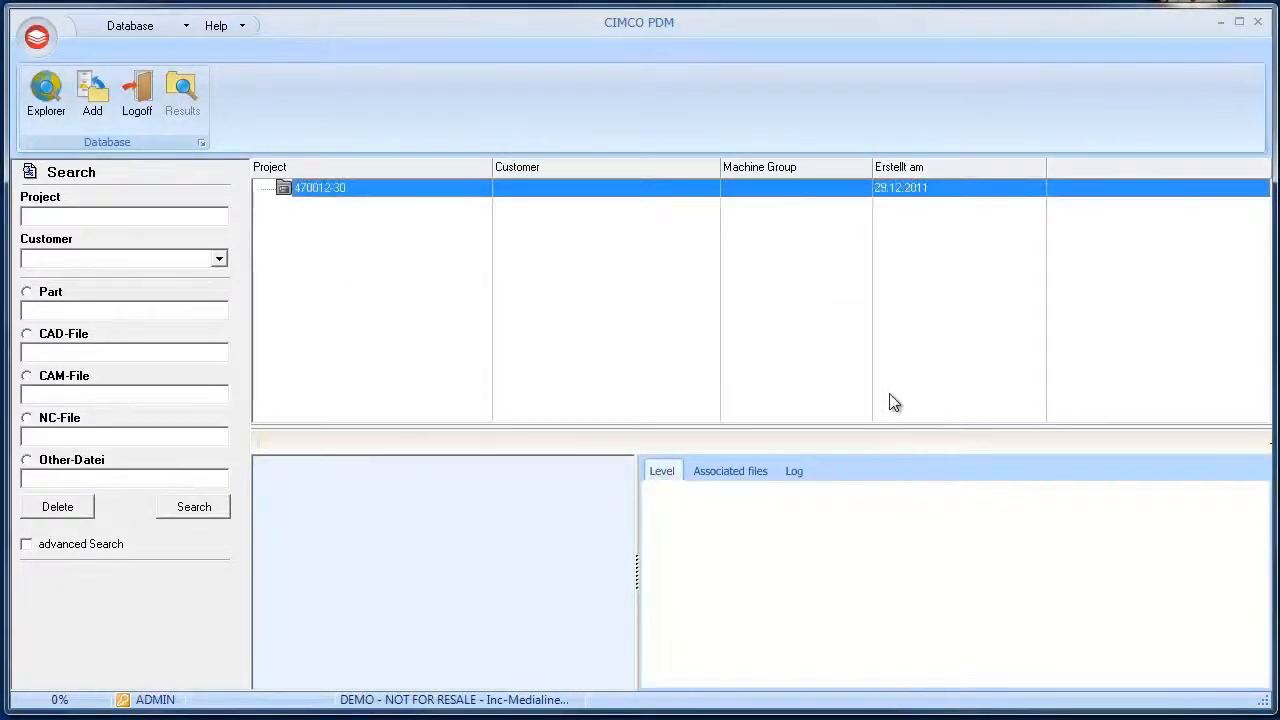
Add a part captioned Case with part number 100-200-300 to project 470012-30
{"action": "right_click", "coordinate": [321, 187]}
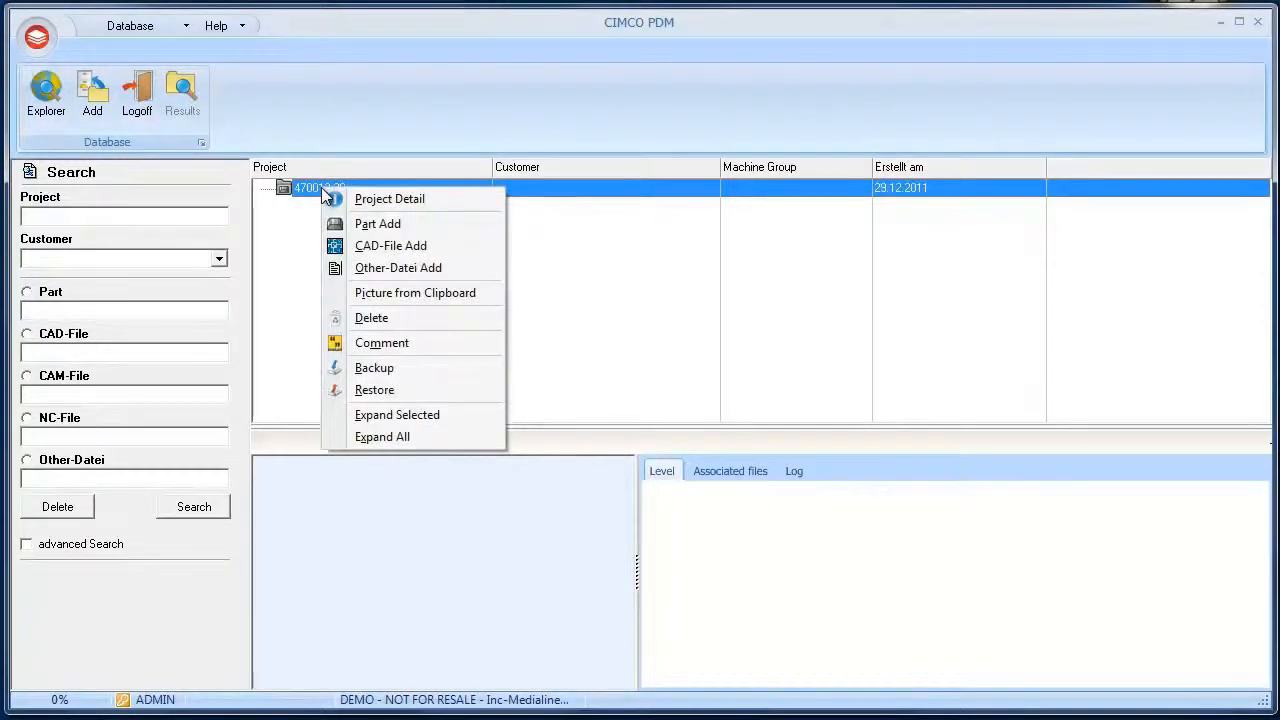
{"action": "right_click", "coordinate": [492, 191]}
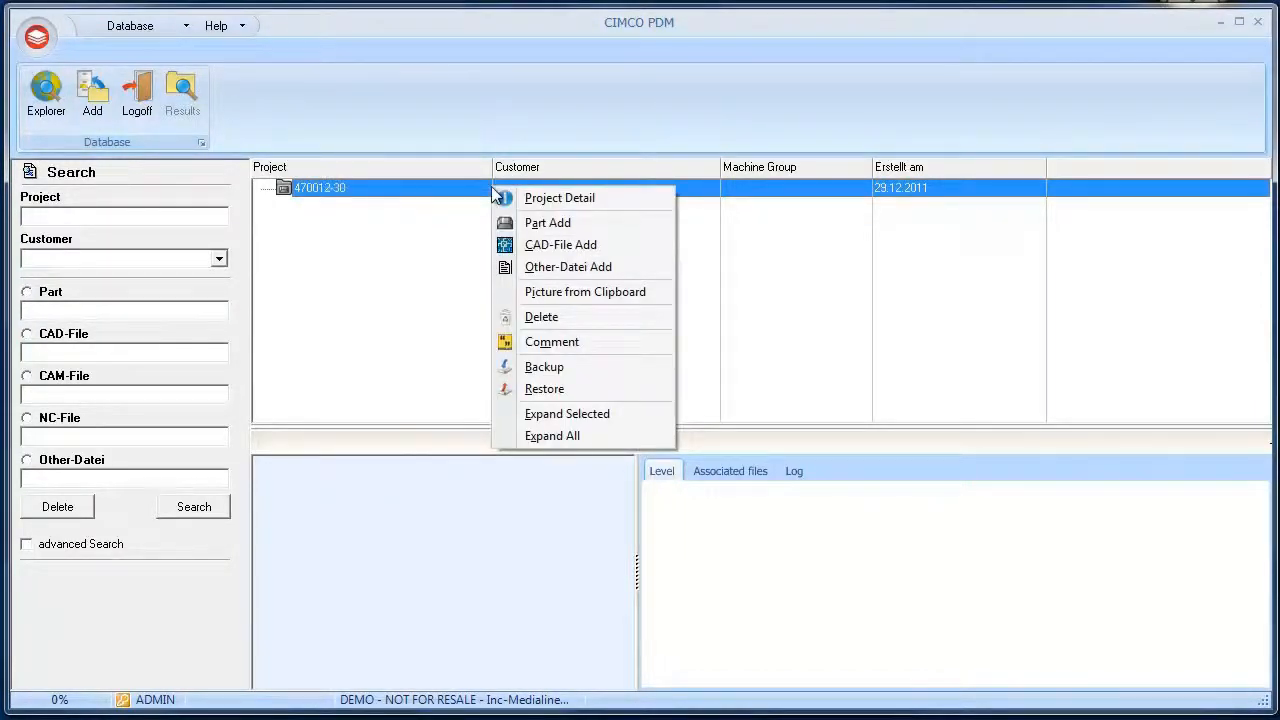
{"action": "left_click", "coordinate": [581, 225]}
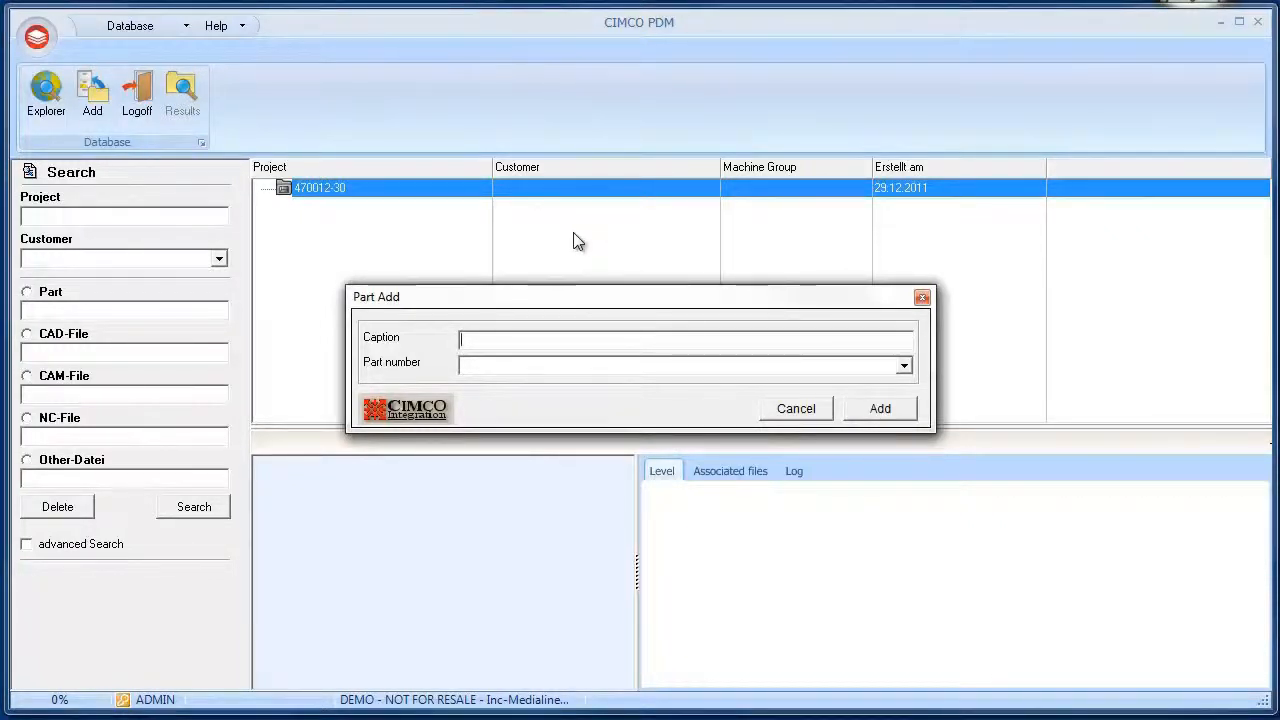
{"action": "left_click", "coordinate": [523, 341]}
{"action": "type", "text": "Case"}
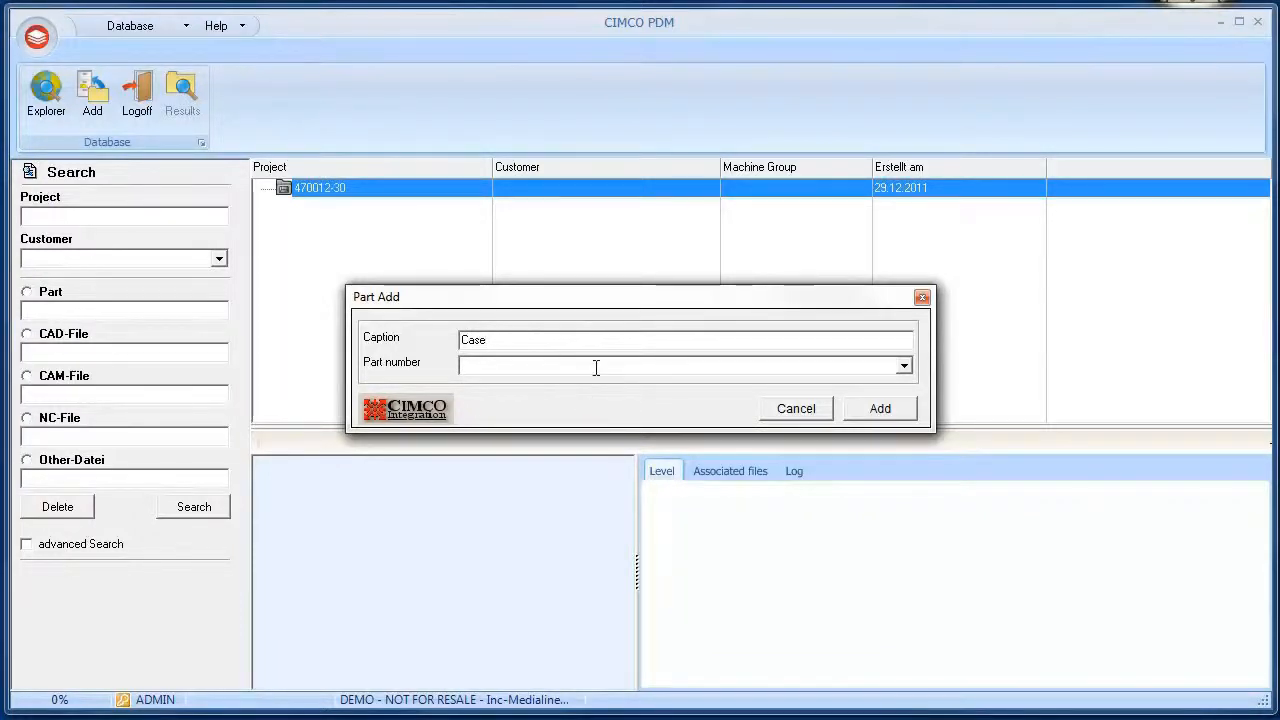
{"action": "type", "text": "100-200-300"}
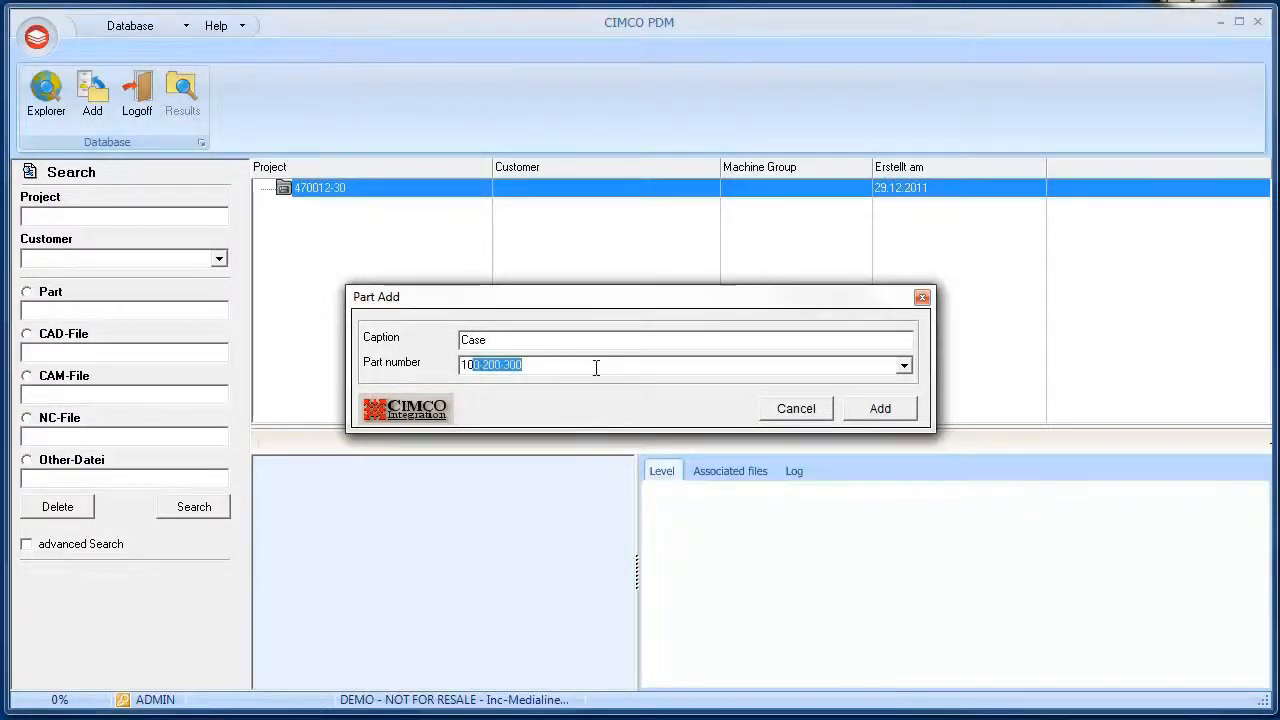
{"action": "left_click", "coordinate": [596, 368]}
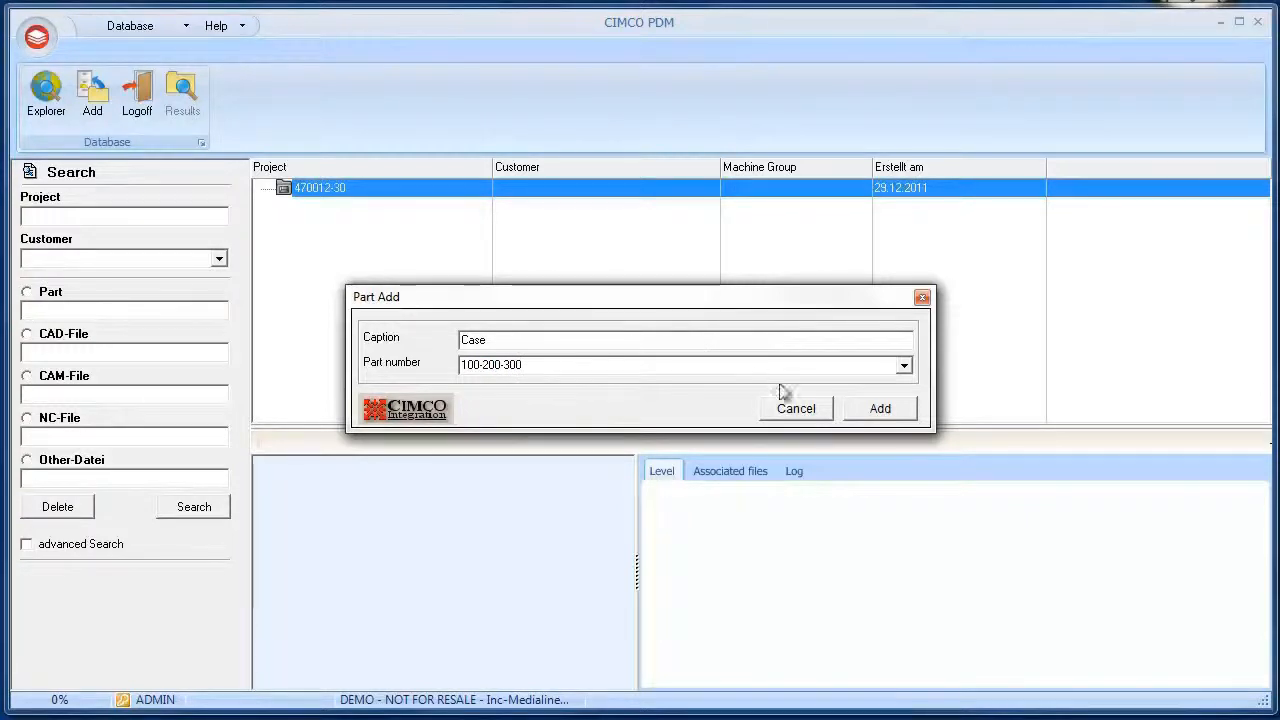
{"action": "left_click", "coordinate": [878, 410]}
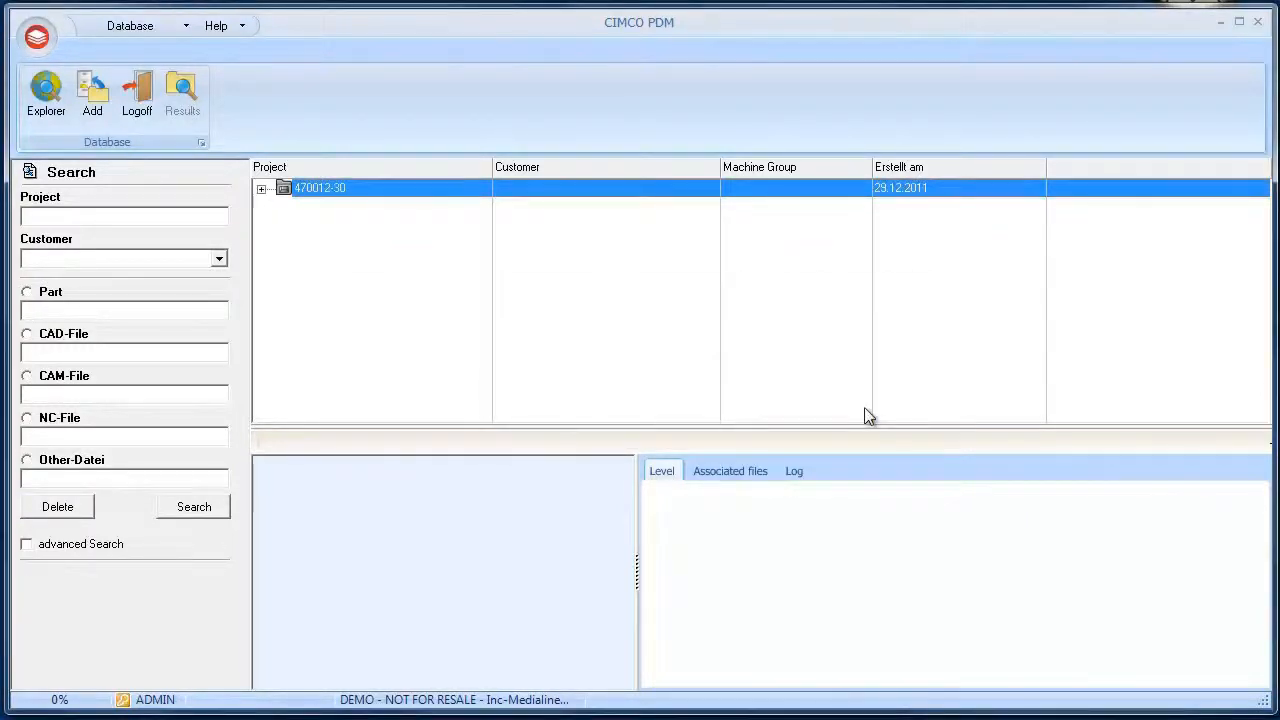
Expand project 470012-30 to show the Case part
{"action": "left_click", "coordinate": [261, 189]}
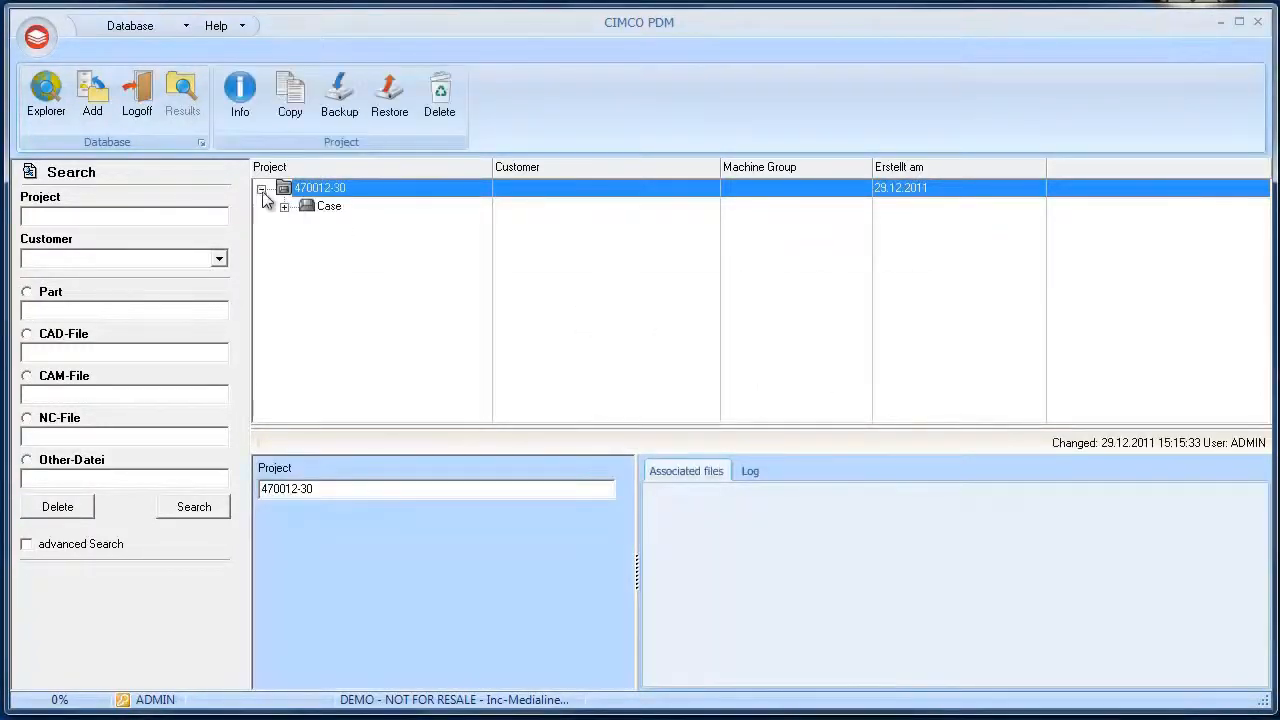
{"action": "left_click", "coordinate": [333, 210]}
{"action": "right_click", "coordinate": [336, 212]}
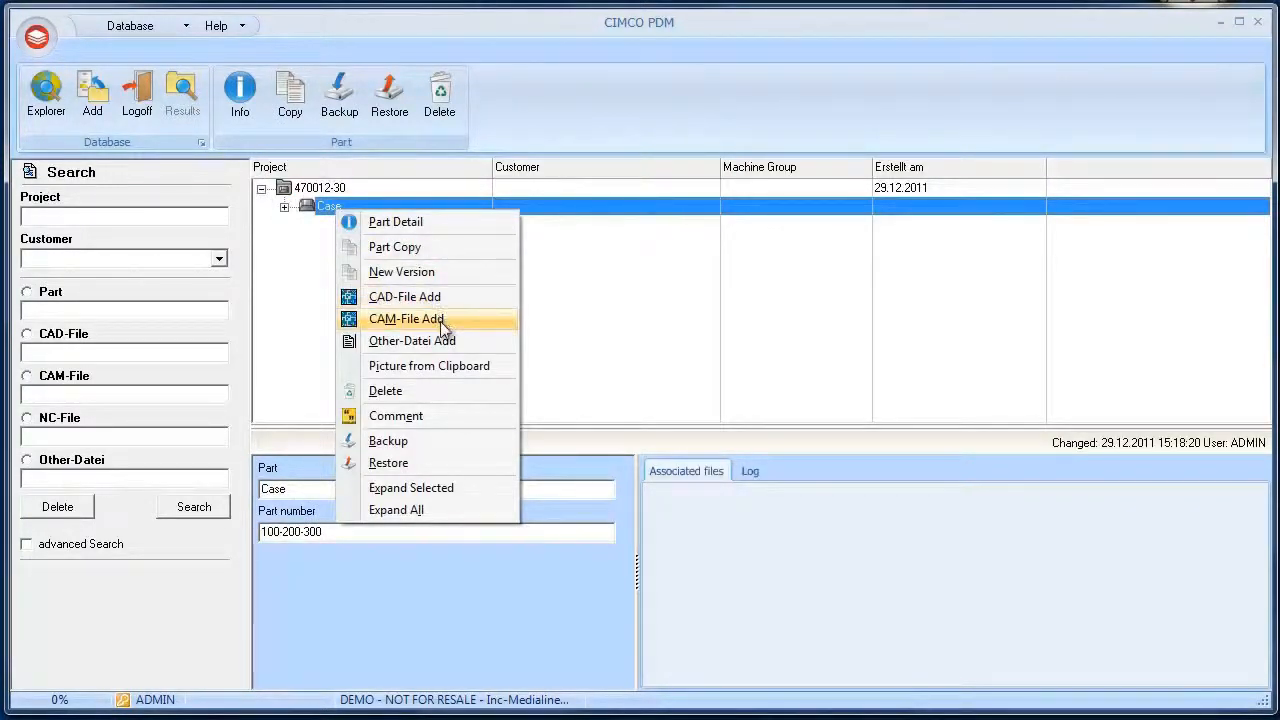
{"action": "left_click", "coordinate": [607, 312]}
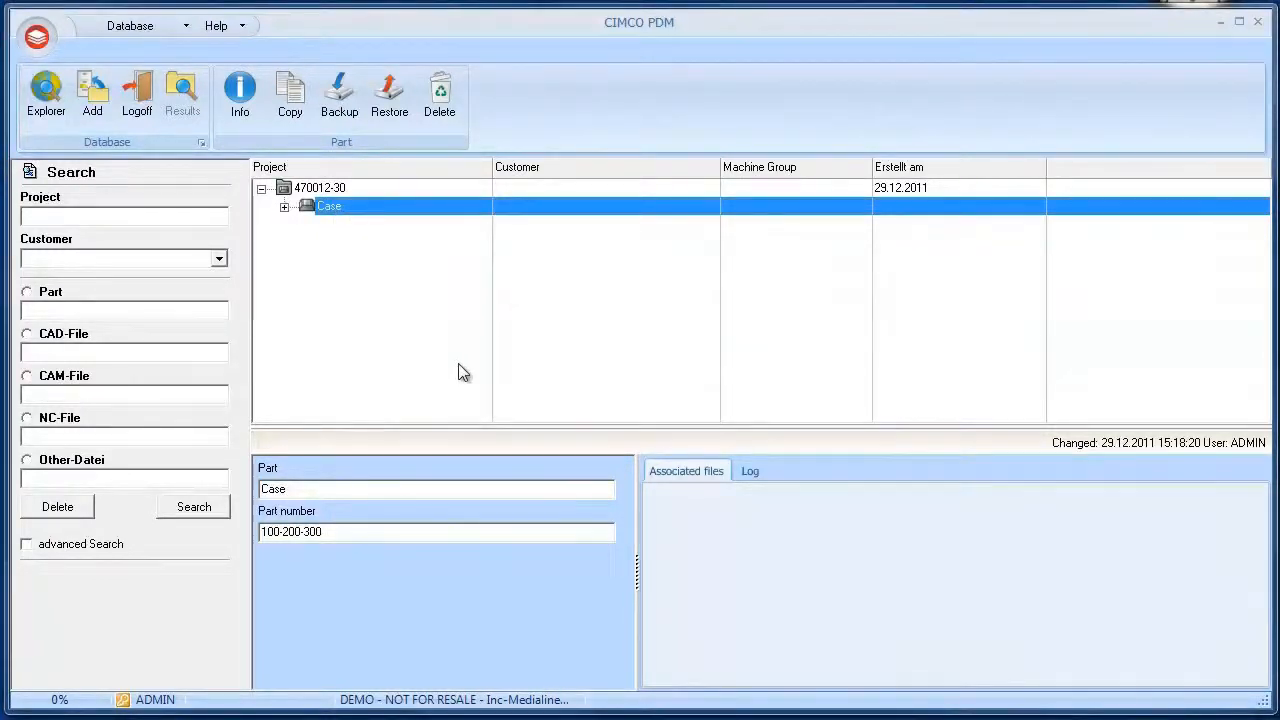
Start adding a CAD file to the Case part and choose Tutorial1.SLDPRT as the file source
{"action": "right_click", "coordinate": [364, 222]}
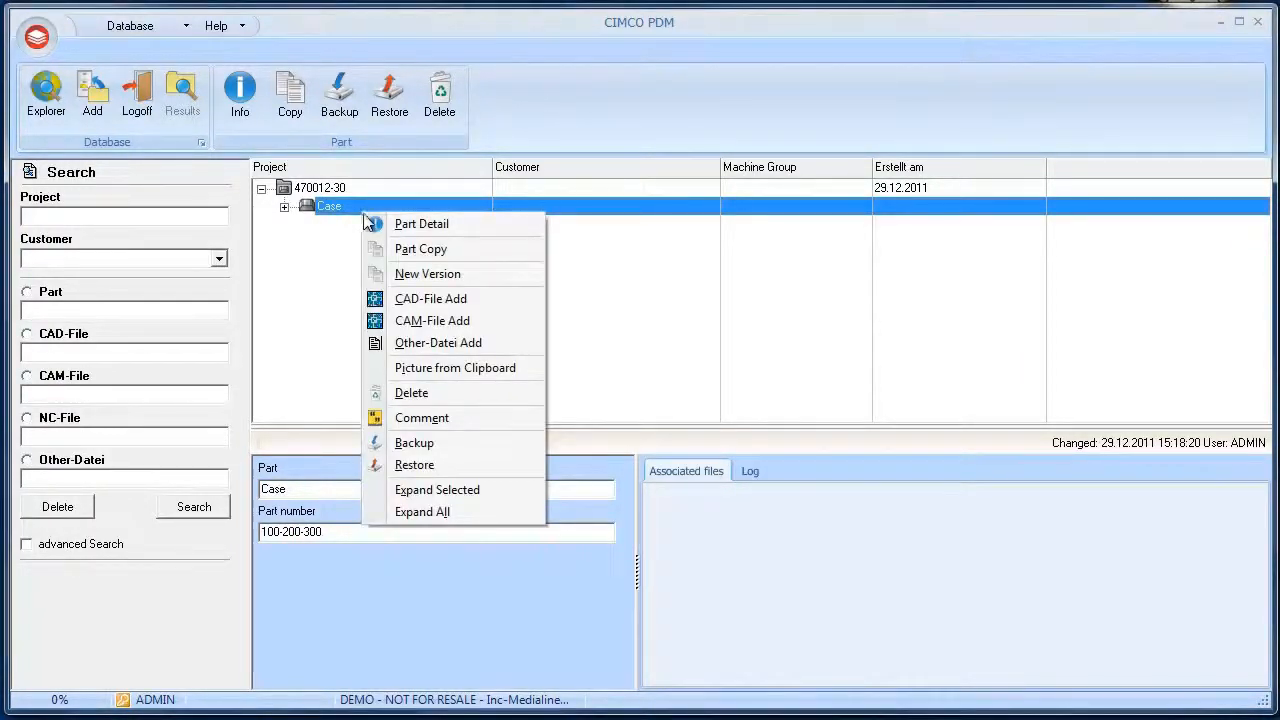
{"action": "left_click", "coordinate": [409, 300]}
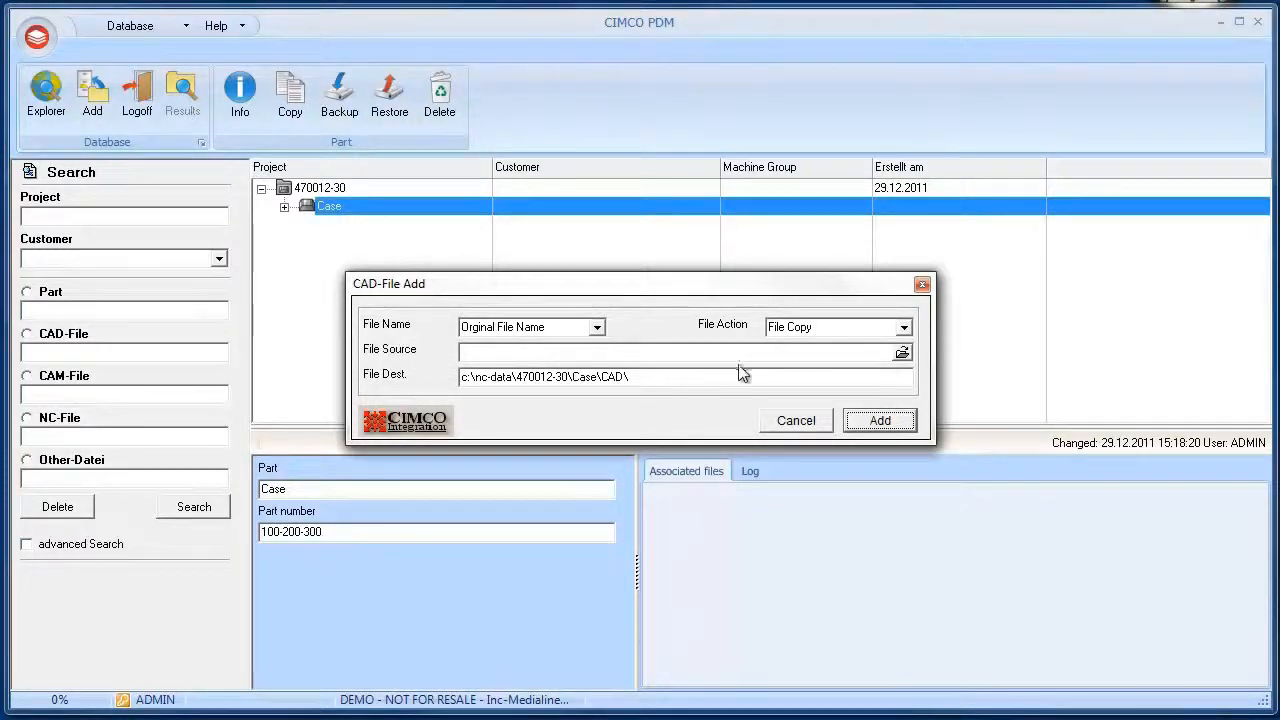
{"action": "left_click", "coordinate": [904, 327]}
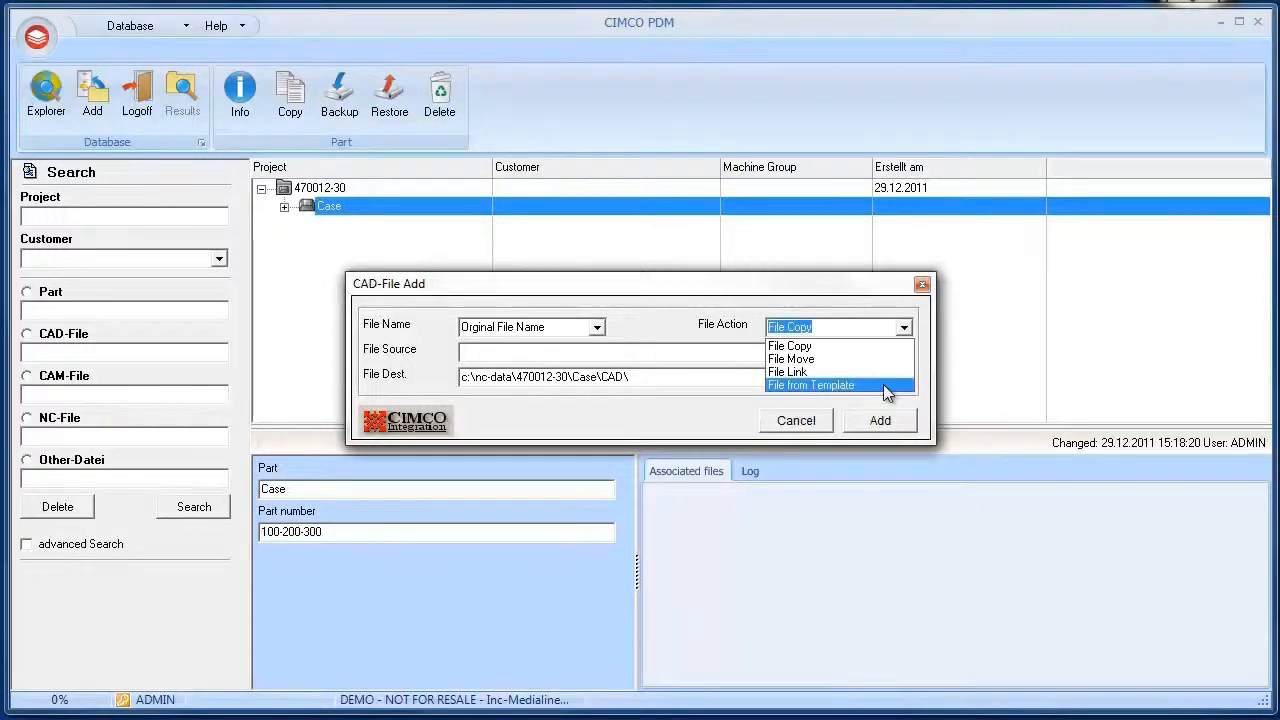
{"action": "left_click", "coordinate": [701, 376]}
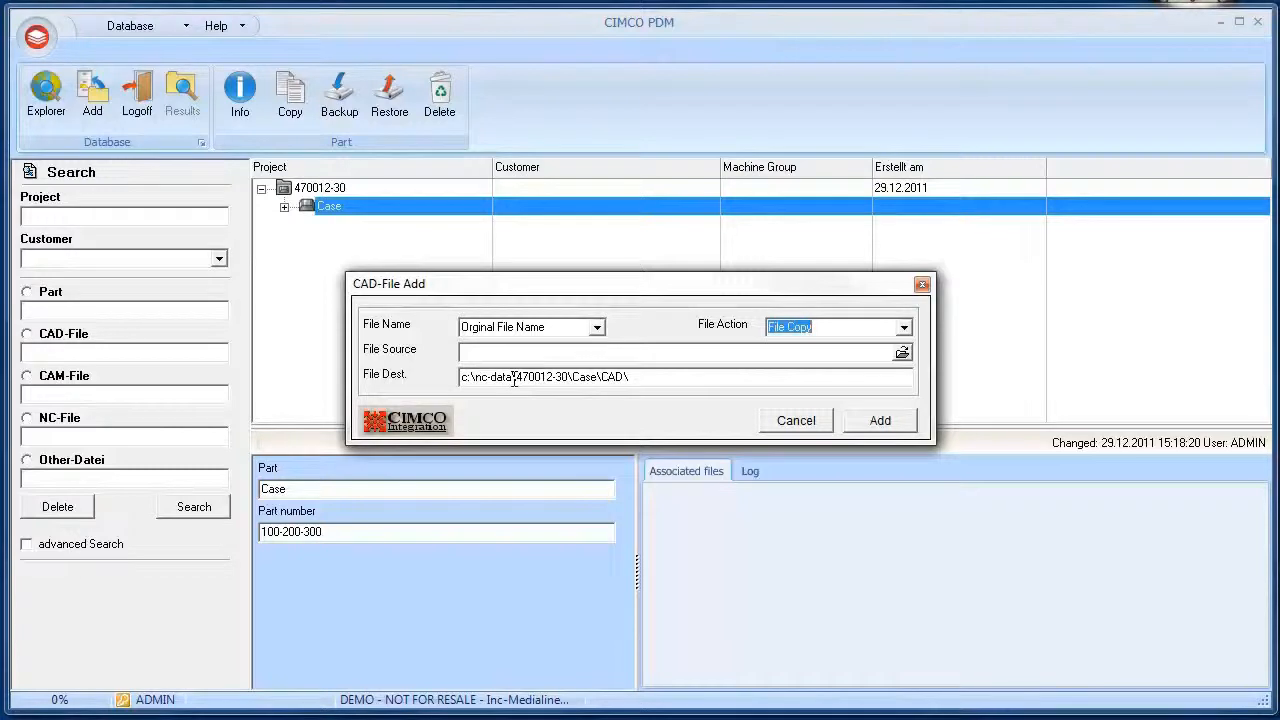
{"action": "left_click_drag", "start_coordinate": [514, 377], "coordinate": [412, 380]}
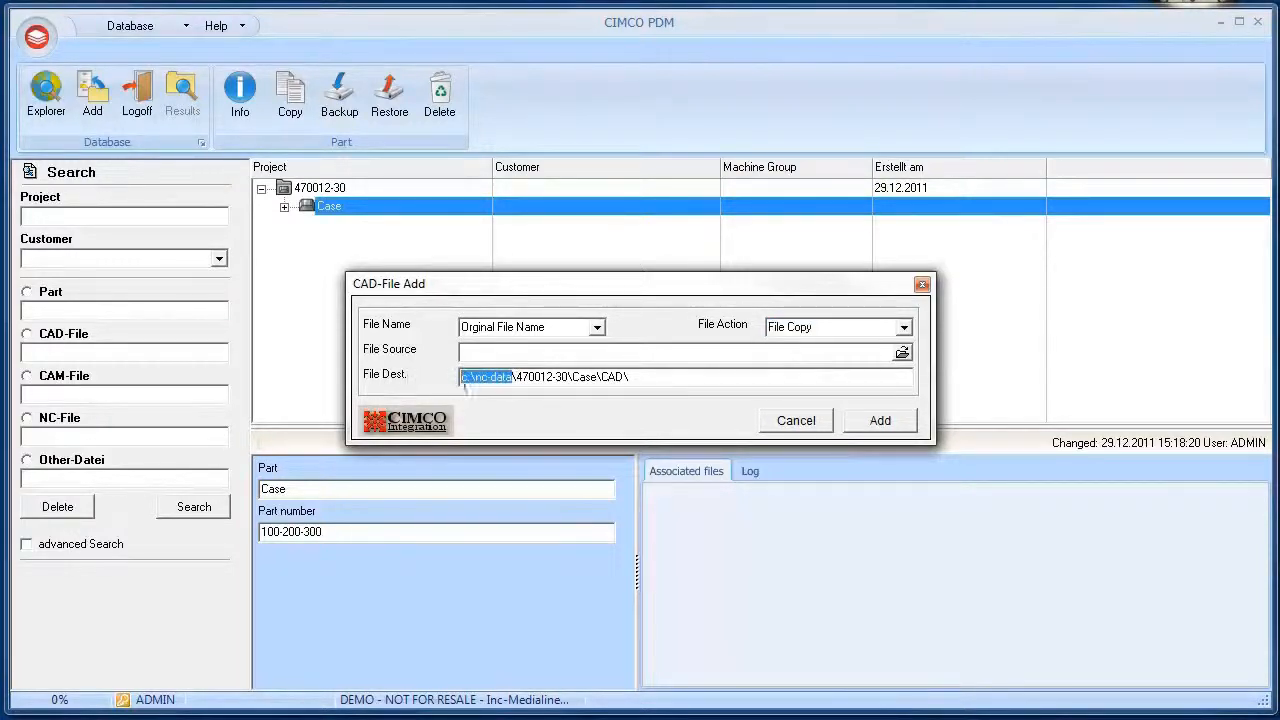
{"action": "left_click_drag", "start_coordinate": [516, 377], "coordinate": [634, 379]}
{"action": "left_click", "coordinate": [669, 377]}
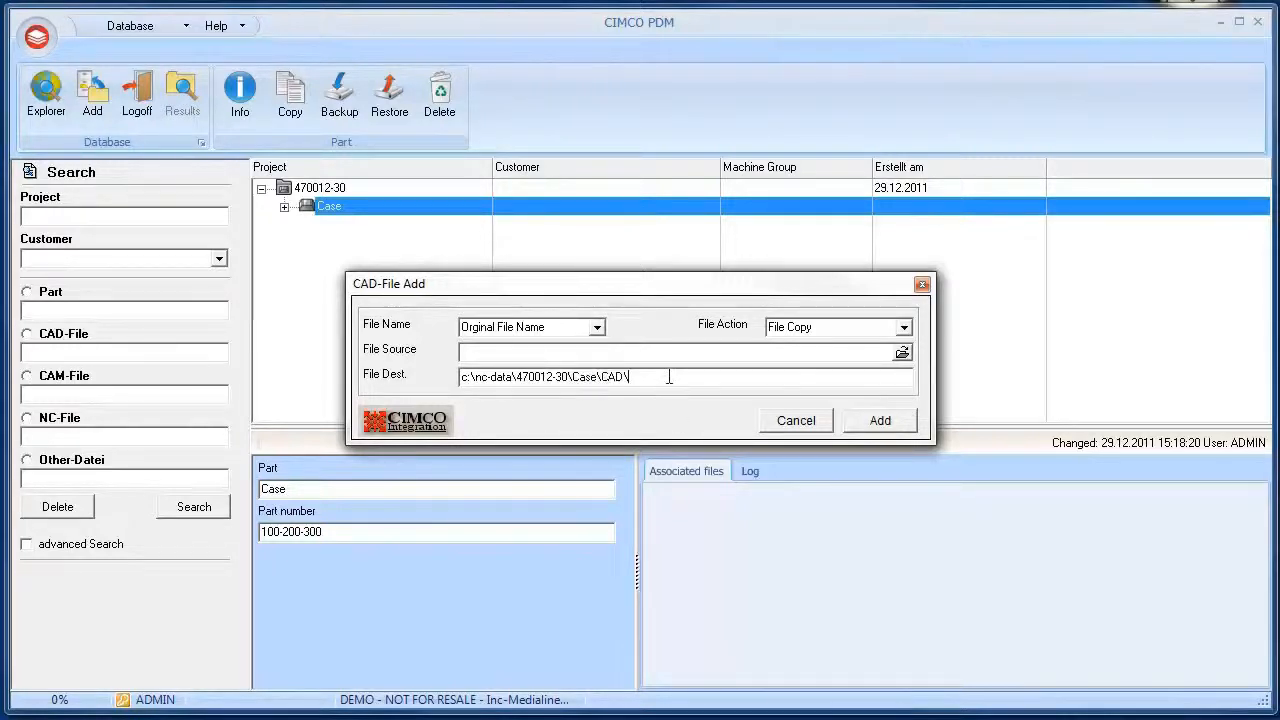
{"action": "left_click", "coordinate": [902, 353]}
{"action": "left_click", "coordinate": [530, 72]}
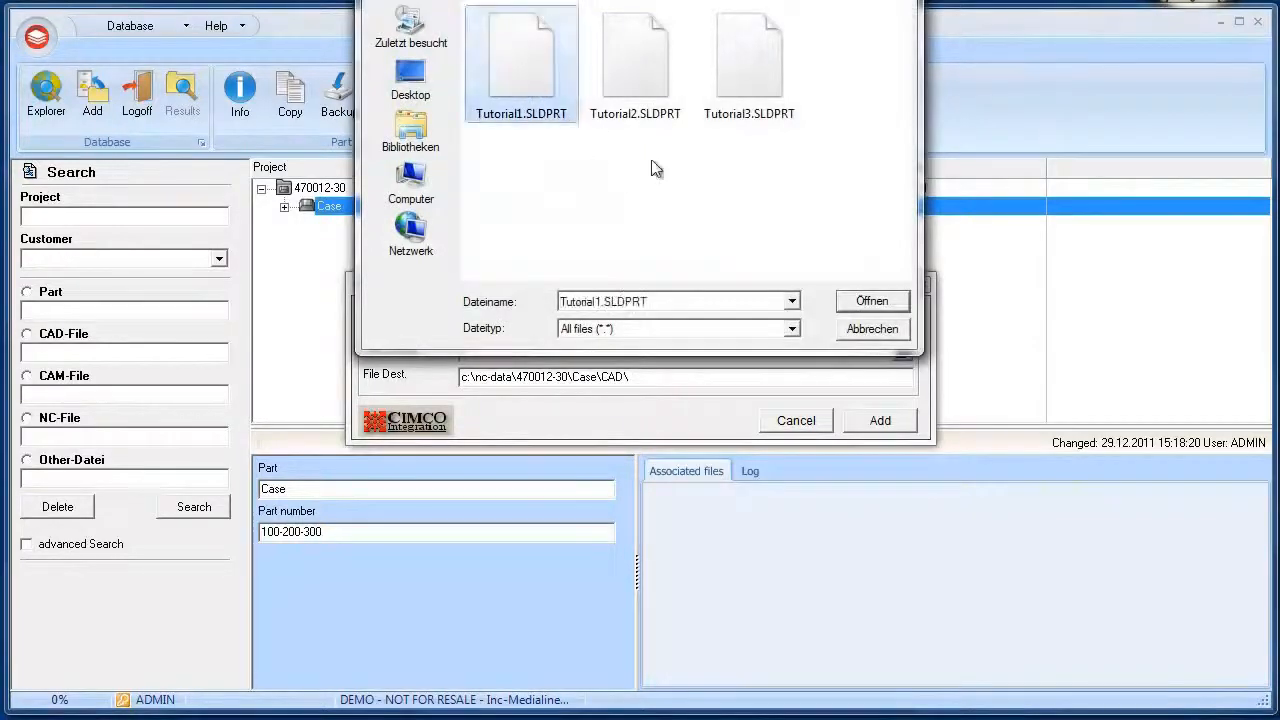
{"action": "left_click", "coordinate": [872, 301]}
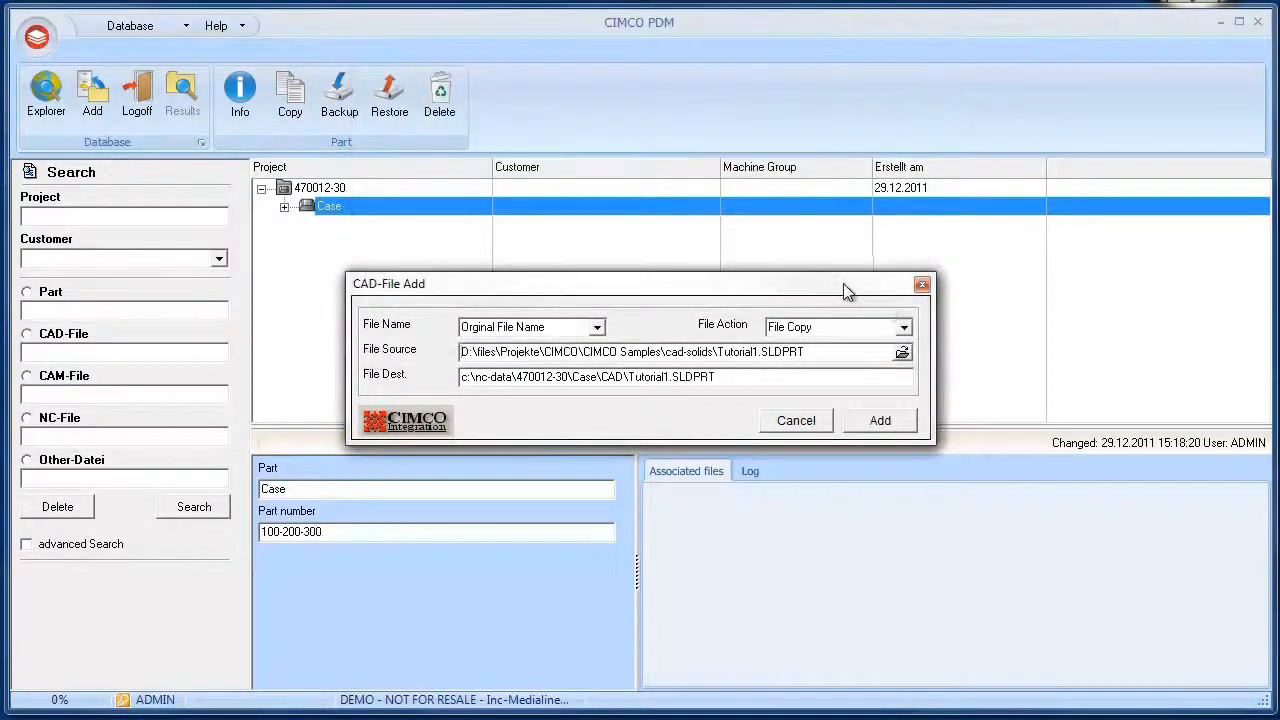
Set the file name option to Generate File Name and add the CAD file
{"action": "left_click", "coordinate": [597, 328]}
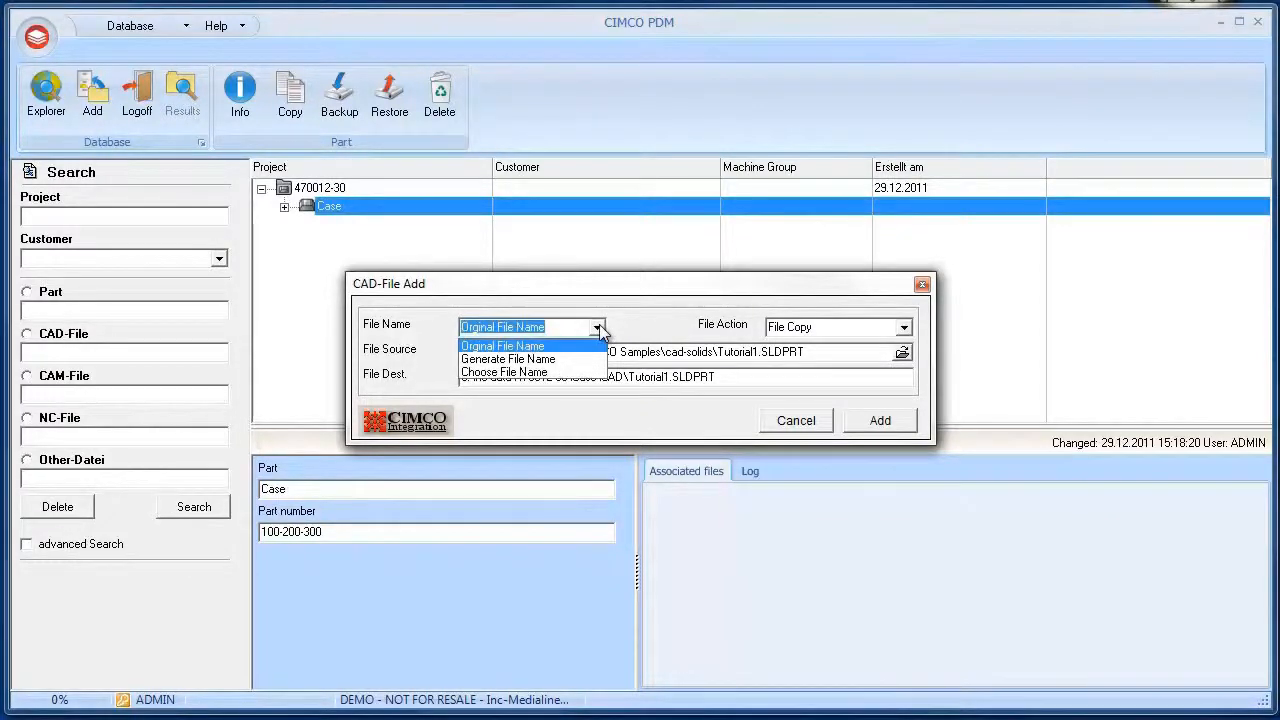
{"action": "left_click", "coordinate": [586, 359]}
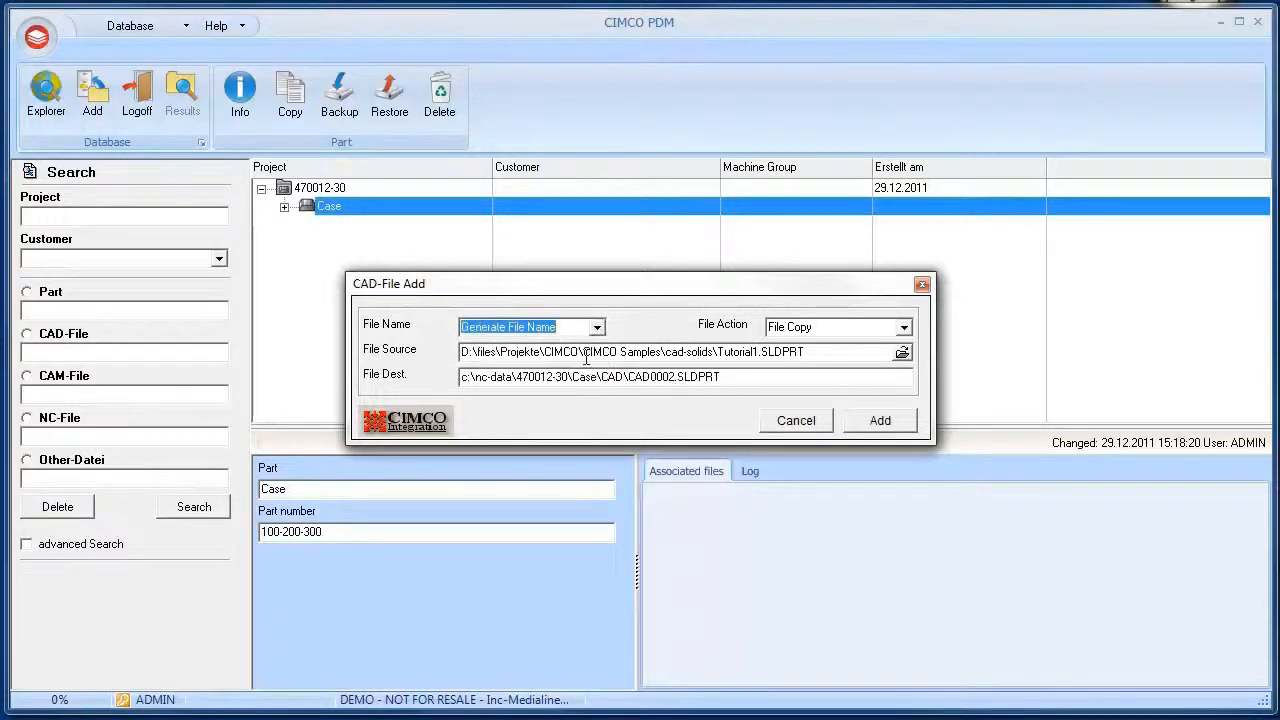
{"action": "left_click_drag", "start_coordinate": [630, 377], "coordinate": [677, 381]}
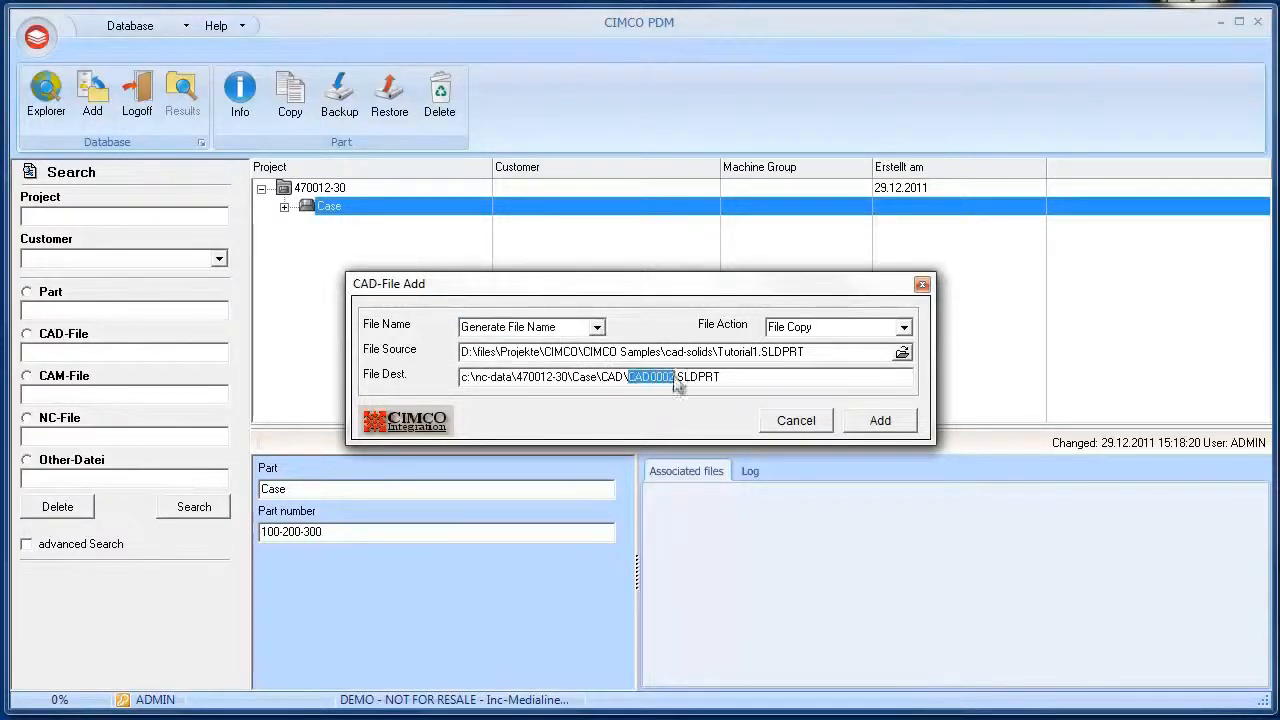
{"action": "left_click", "coordinate": [725, 377]}
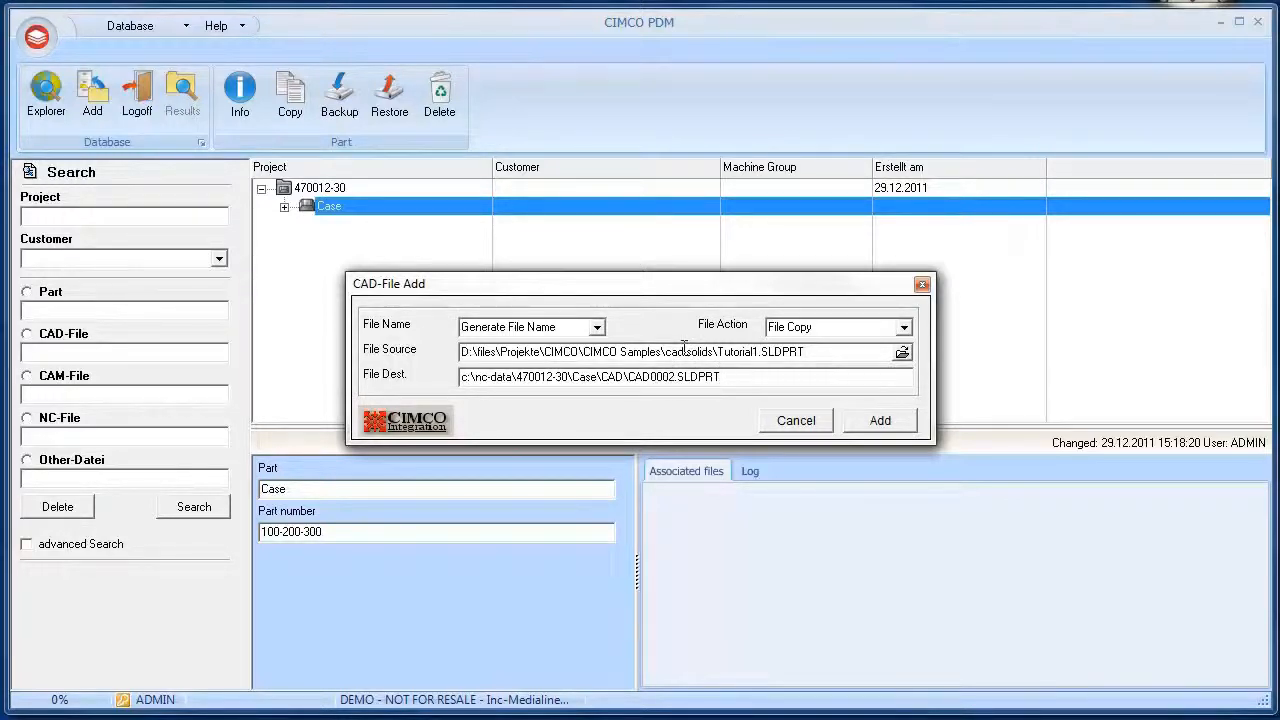
{"action": "left_click", "coordinate": [872, 421]}
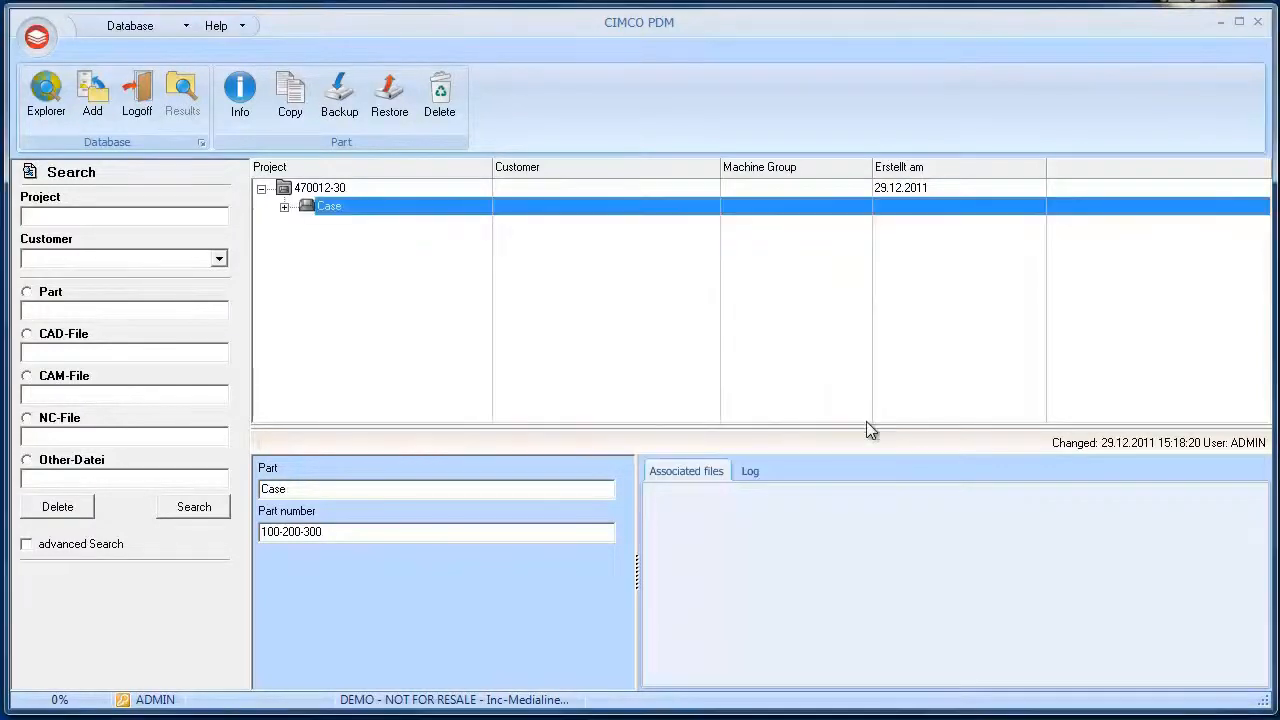
Expand the Case part, start adding a CAM file to CAD0002, and choose BRACE.MCX as the source
{"action": "left_click", "coordinate": [285, 207]}
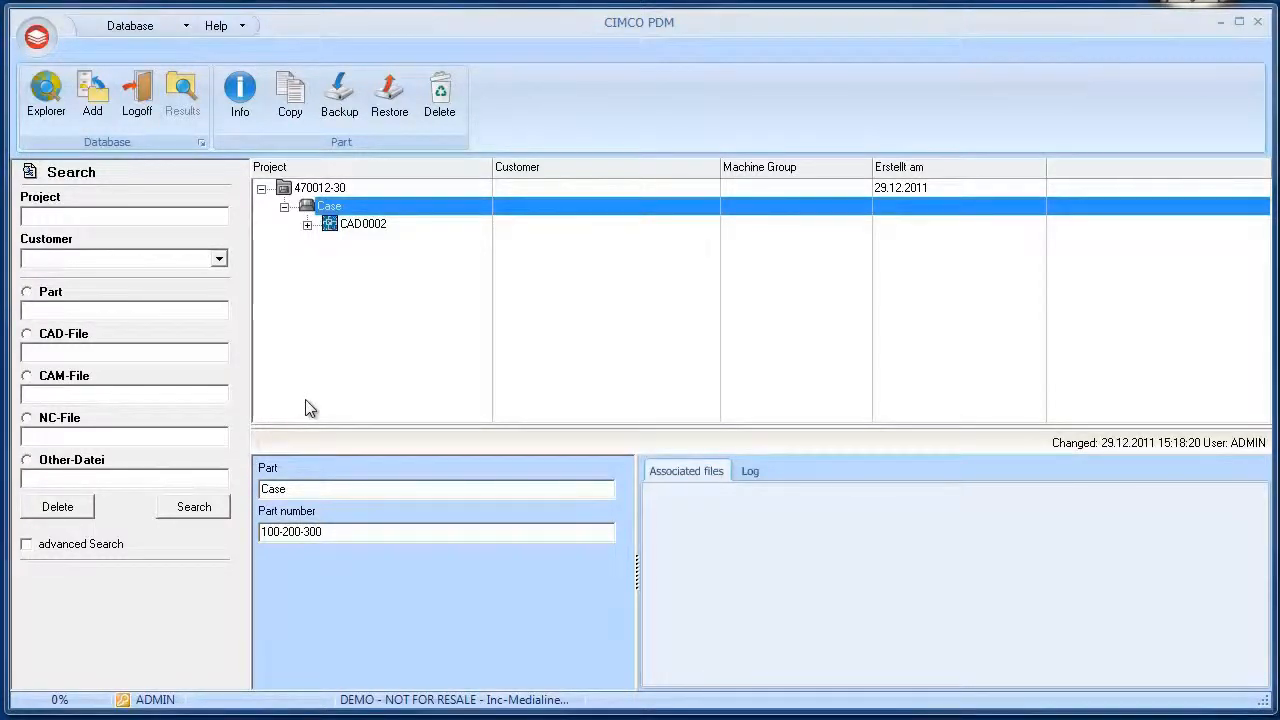
{"action": "right_click", "coordinate": [372, 224]}
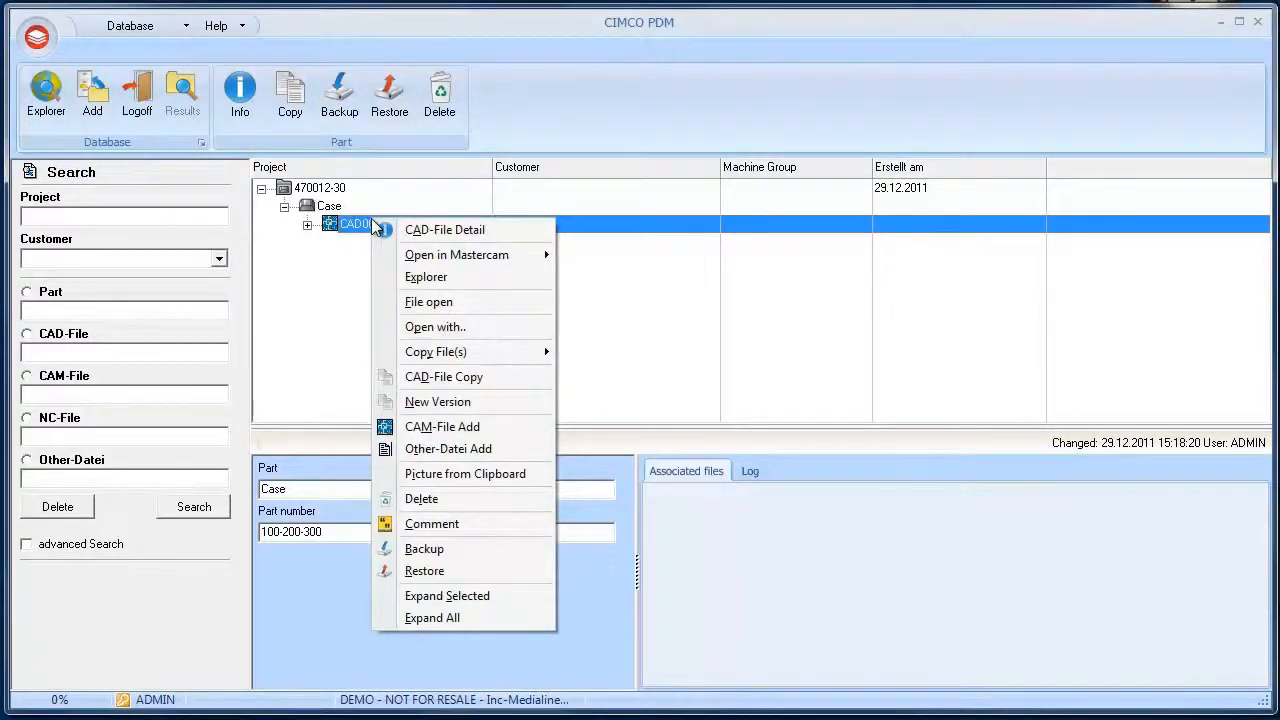
{"action": "left_click", "coordinate": [469, 426]}
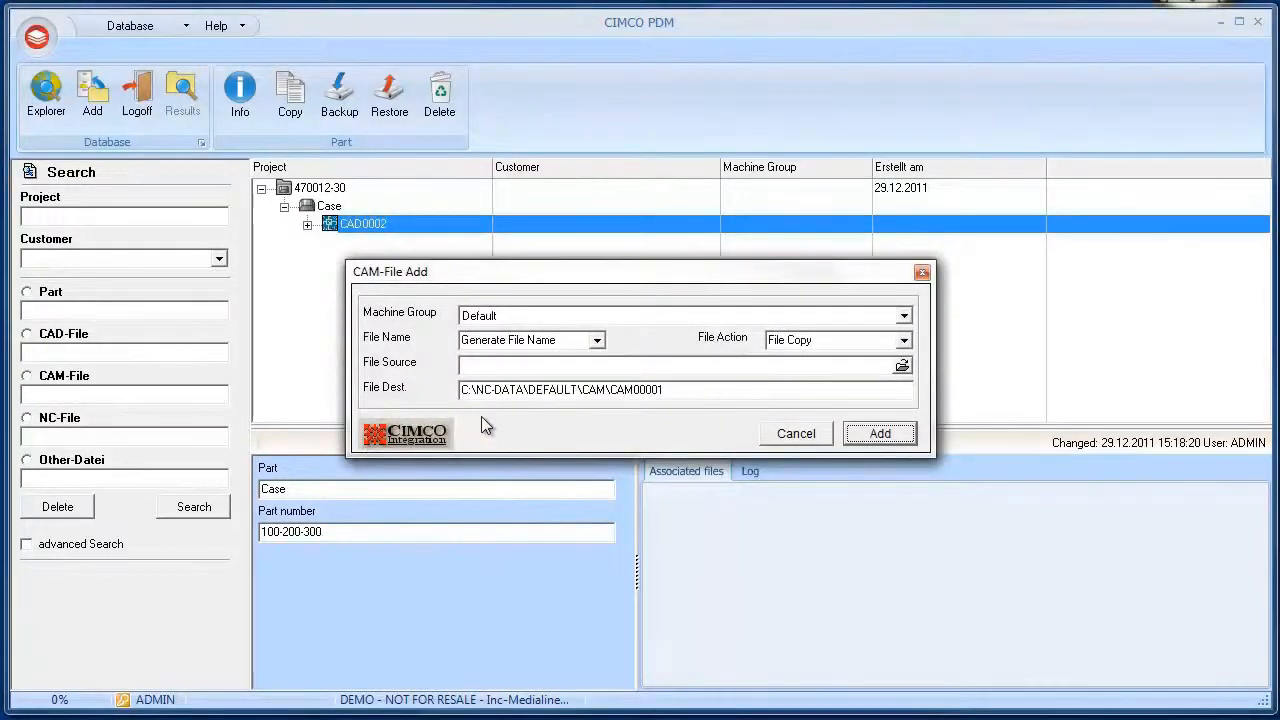
{"action": "left_click", "coordinate": [902, 366]}
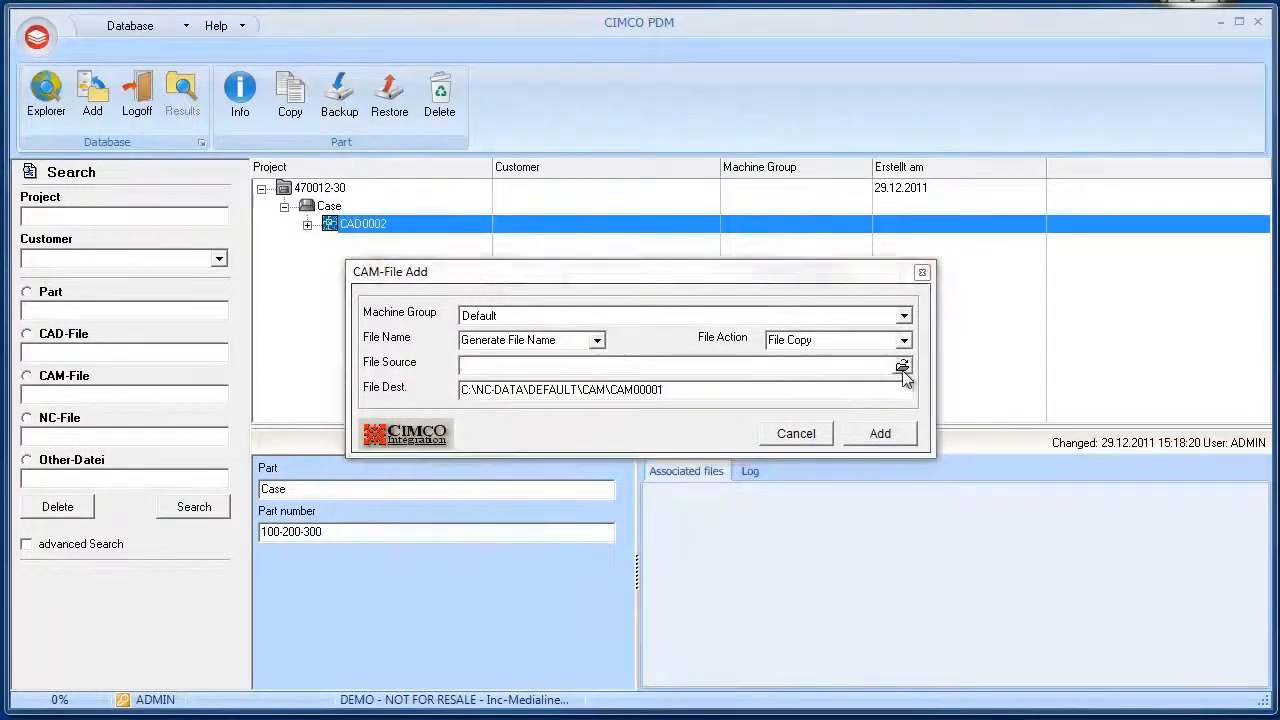
{"action": "double_click", "coordinate": [622, 72]}
{"action": "left_click", "coordinate": [522, 60]}
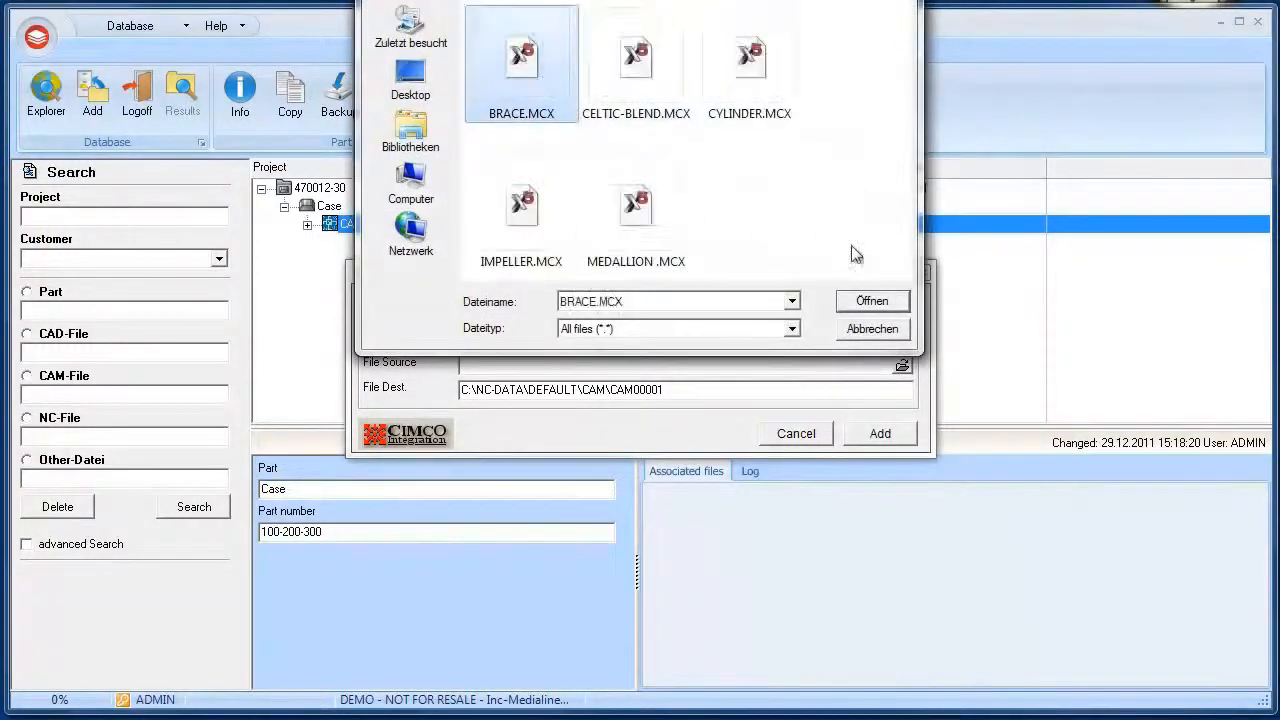
{"action": "left_click", "coordinate": [871, 300]}
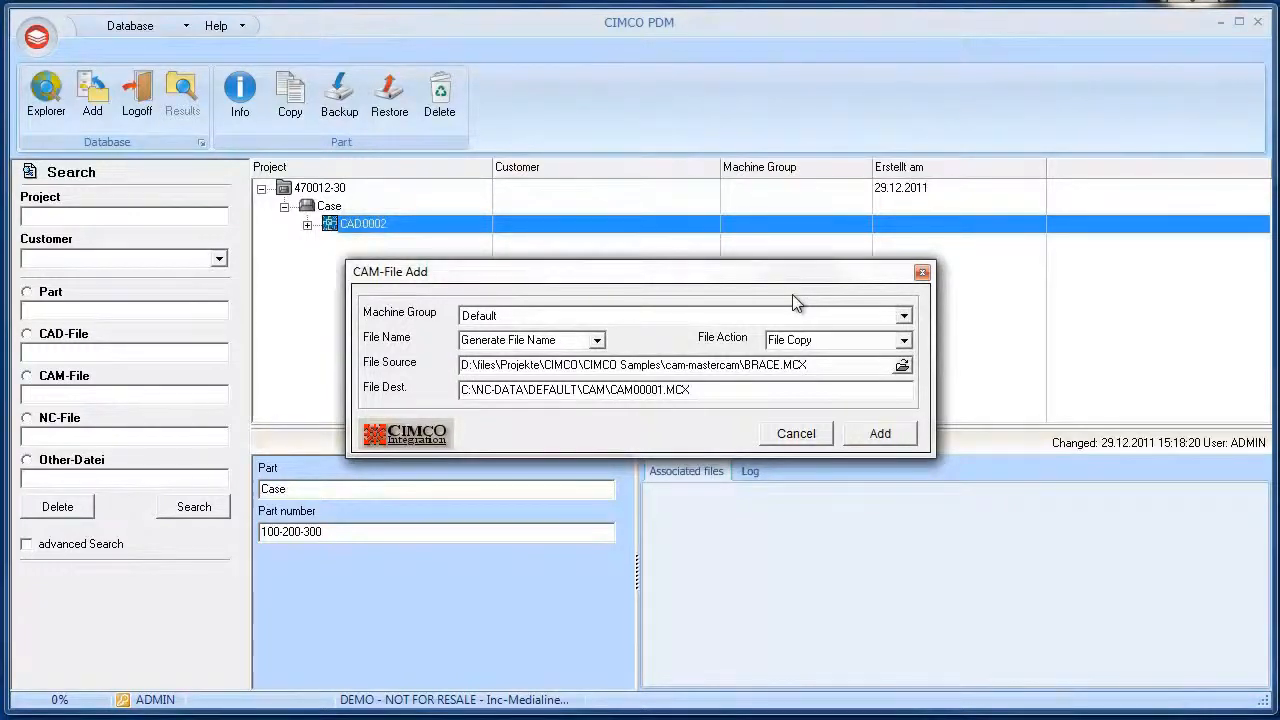
Set the machine group to Mazak and add the CAM file
{"action": "left_click", "coordinate": [904, 316]}
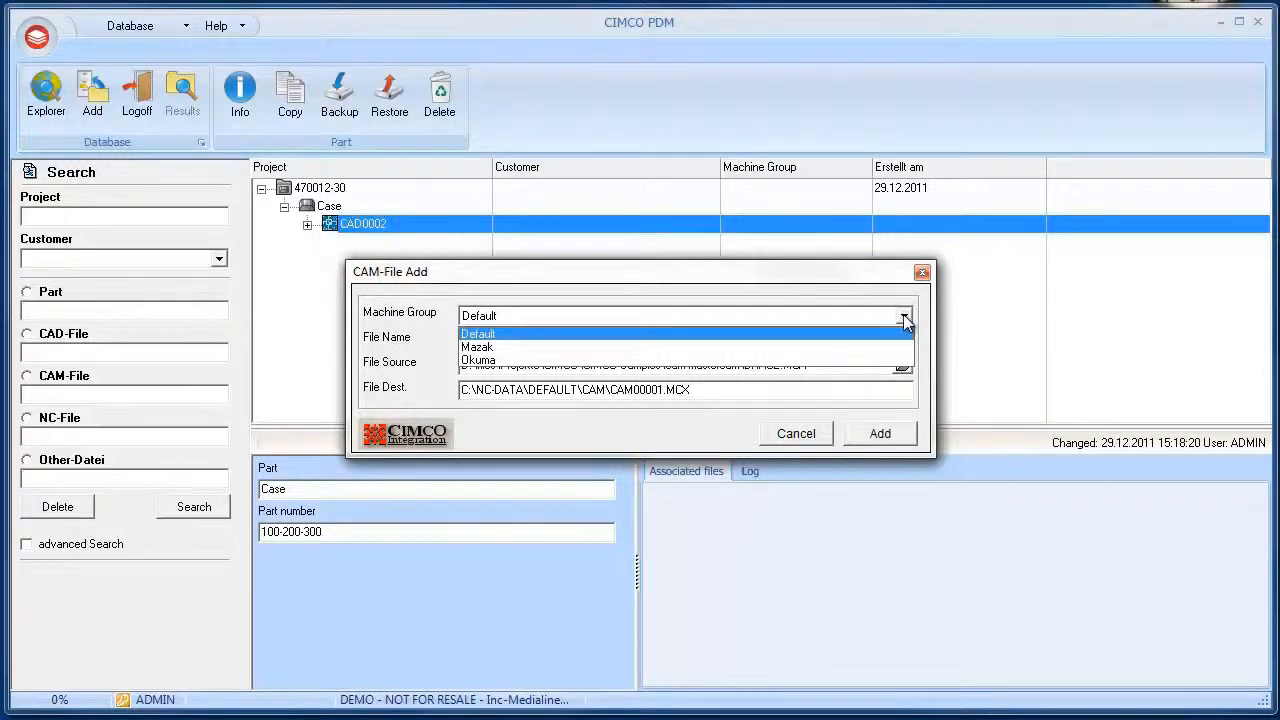
{"action": "left_click", "coordinate": [905, 318]}
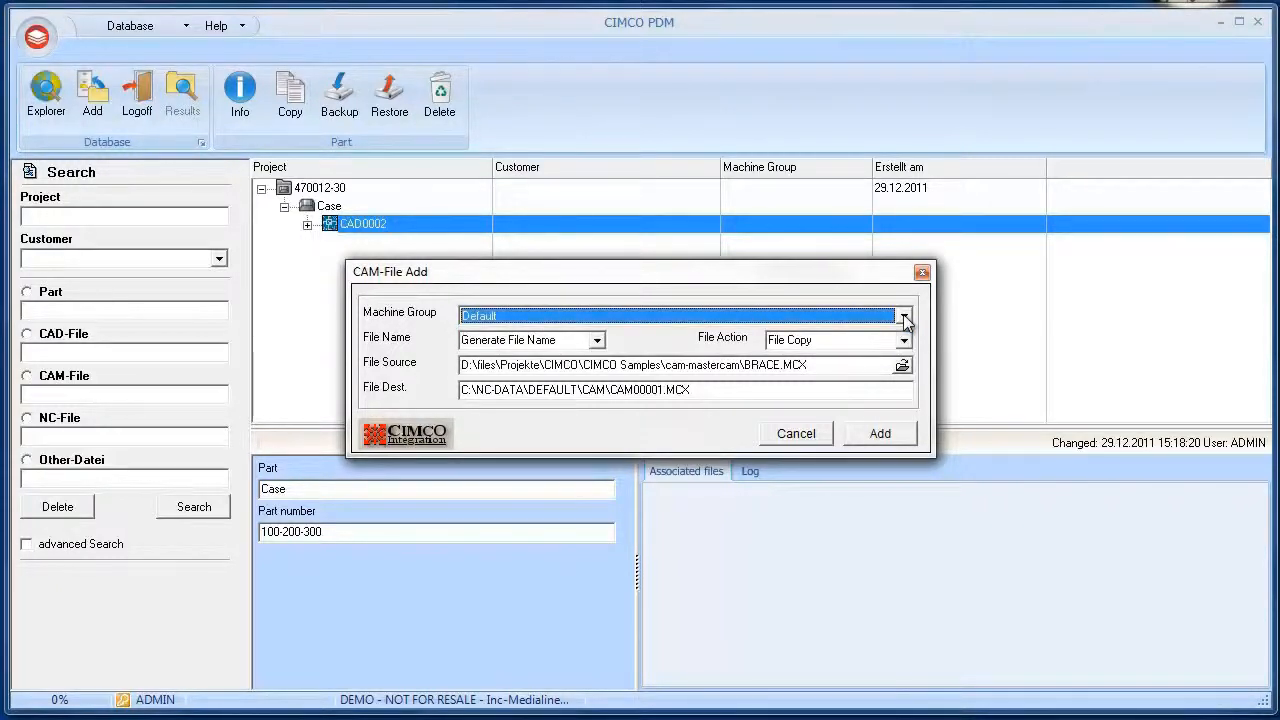
{"action": "left_click", "coordinate": [905, 318]}
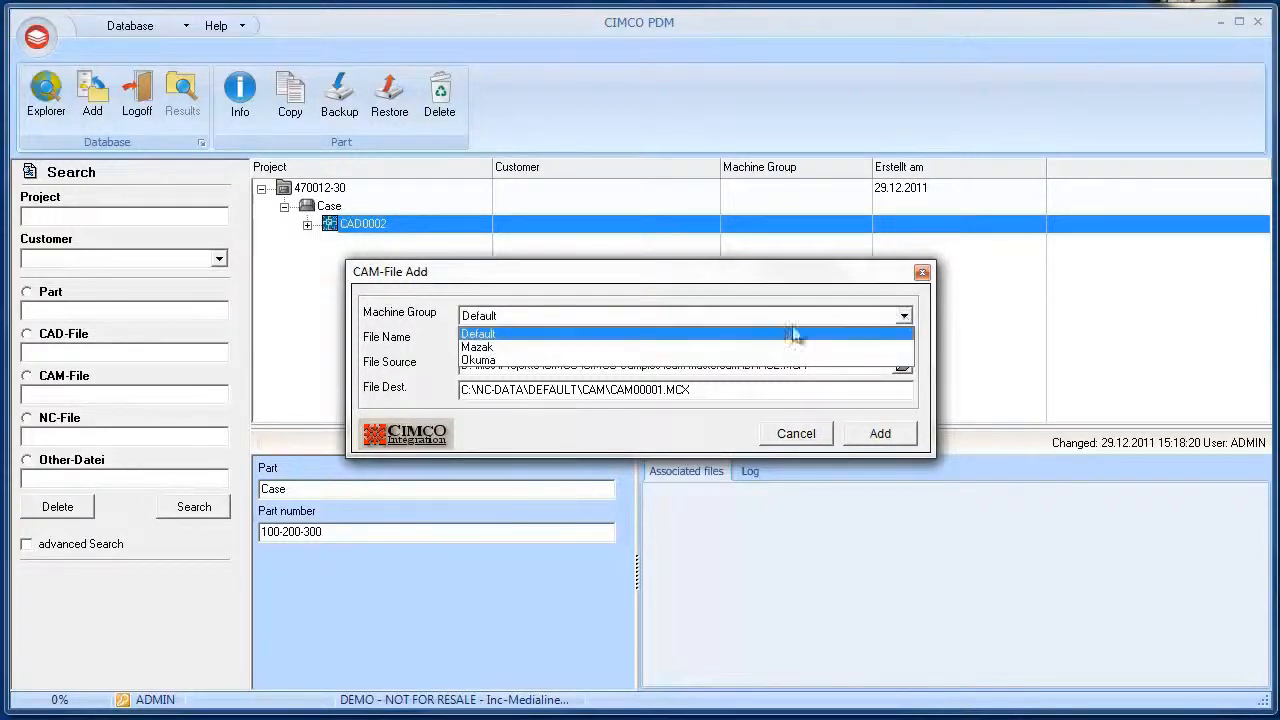
{"action": "left_click", "coordinate": [634, 347]}
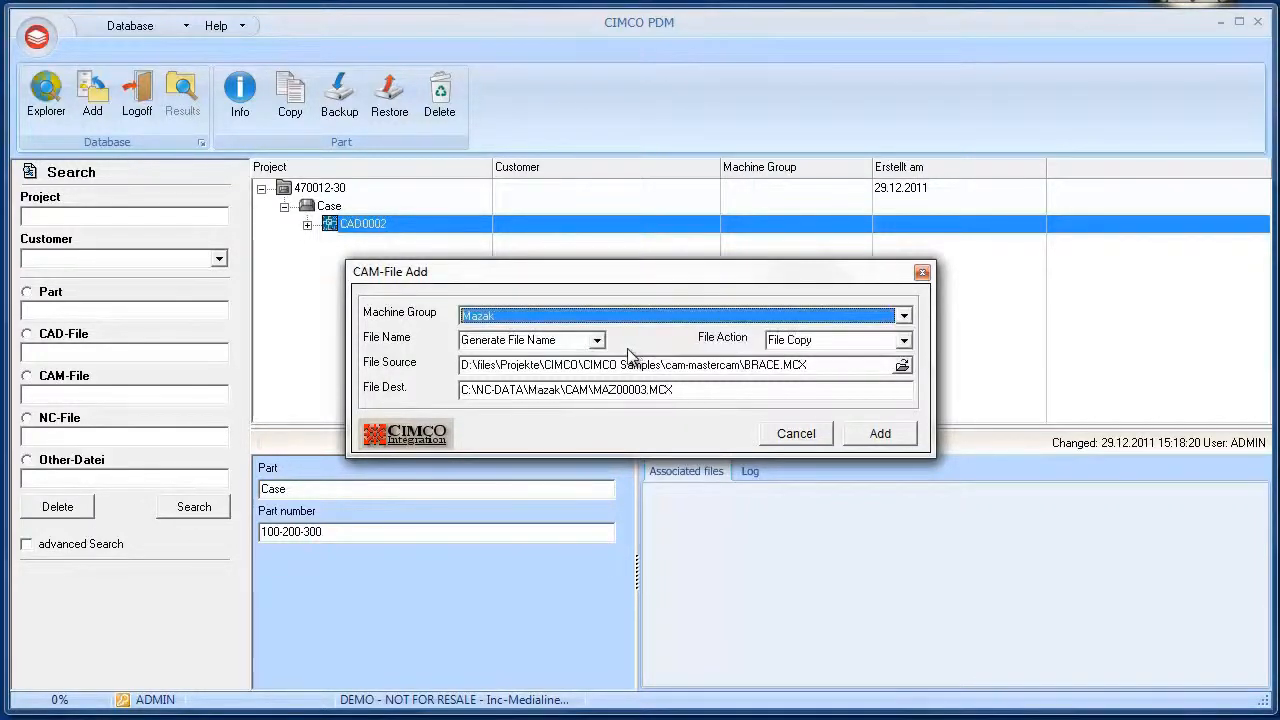
{"action": "double_click", "coordinate": [562, 390]}
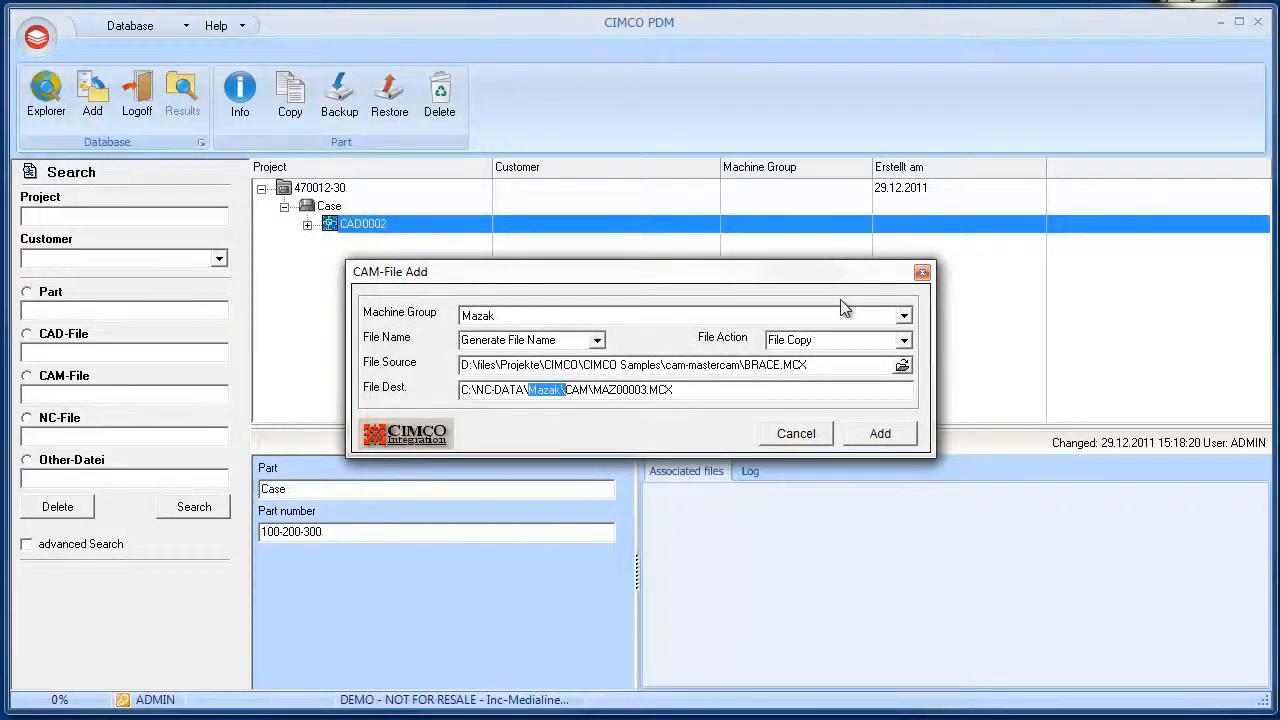
{"action": "left_click", "coordinate": [877, 437]}
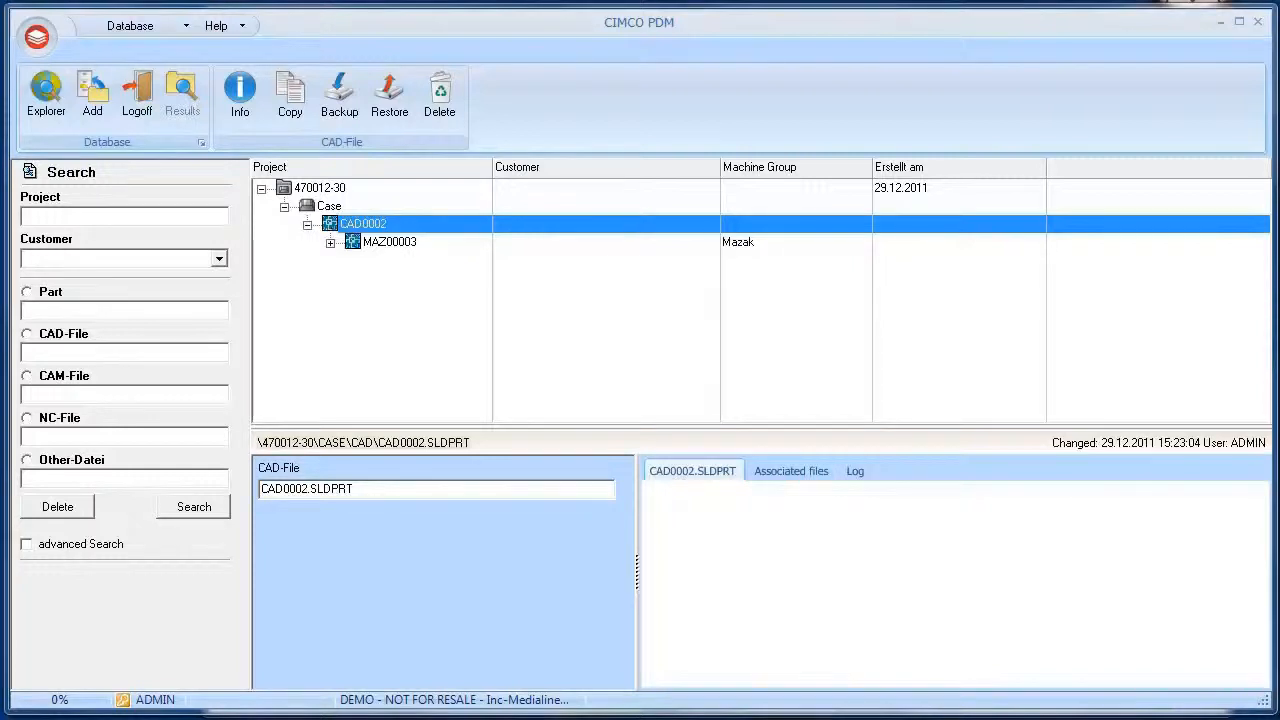
Enable Show CAM Preview in the database client configuration and apply it
{"action": "left_click", "coordinate": [35, 38]}
{"action": "left_click", "coordinate": [92, 122]}
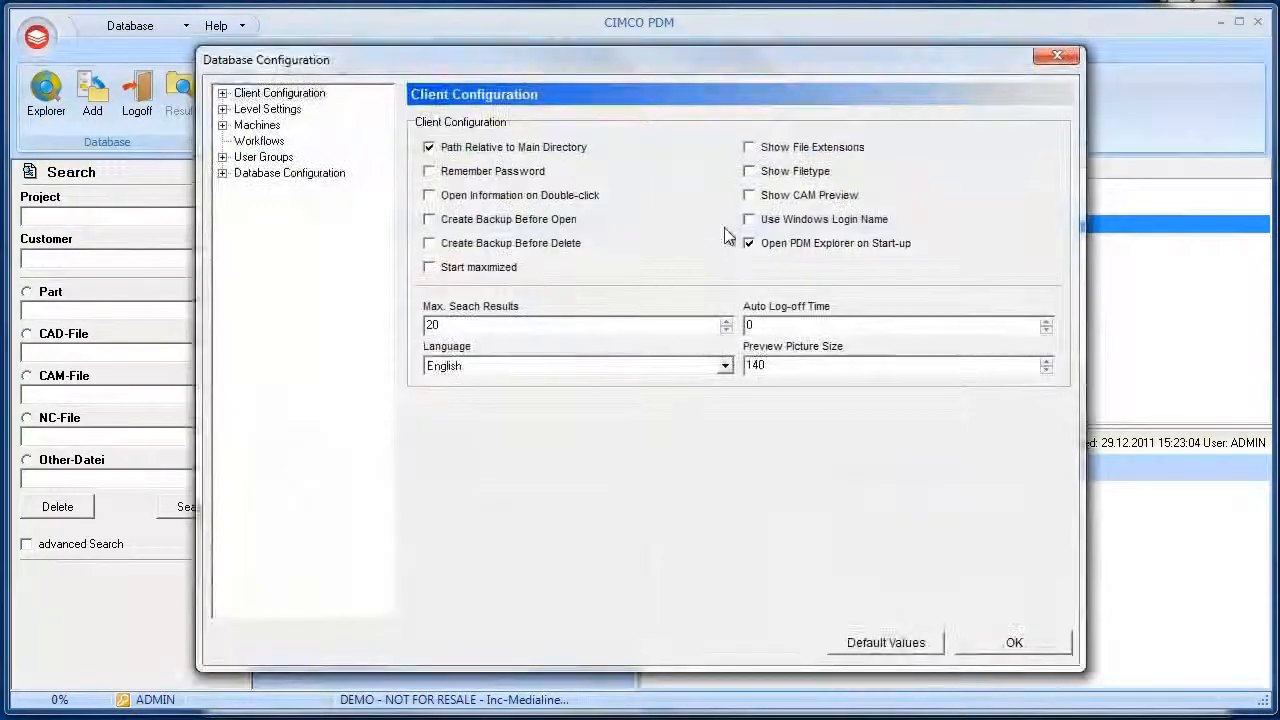
{"action": "left_click", "coordinate": [751, 196]}
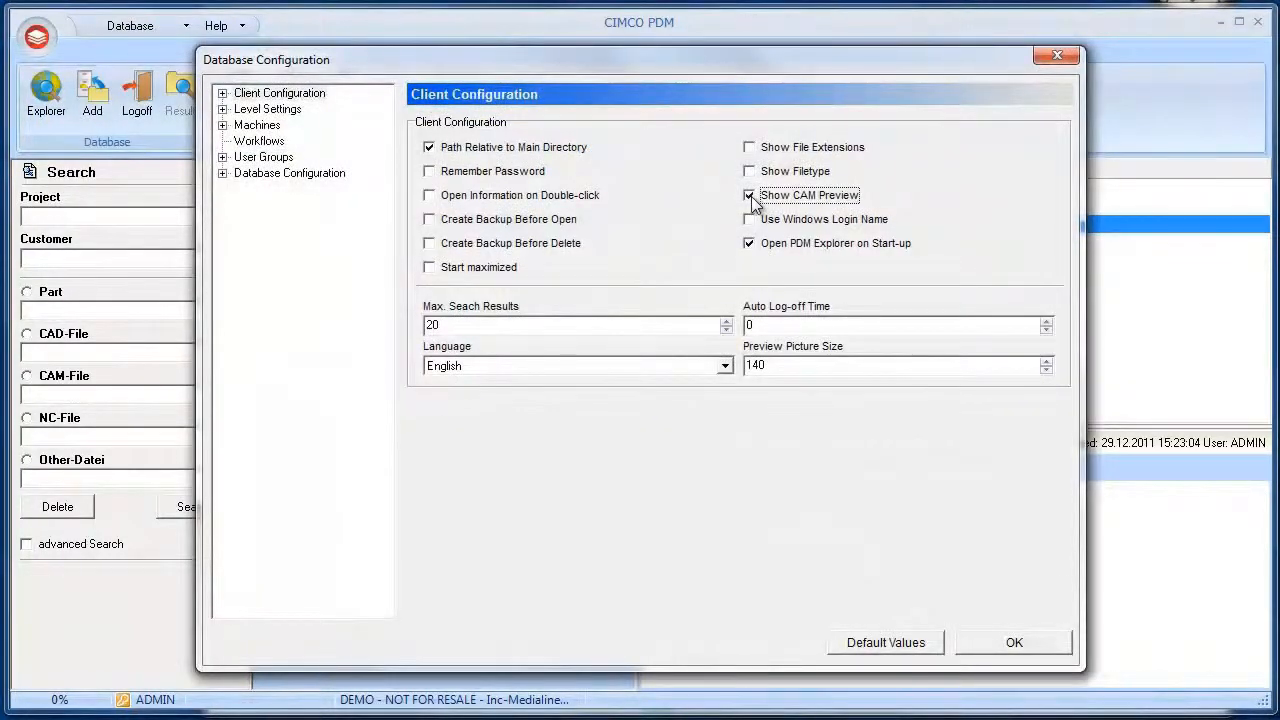
{"action": "left_click", "coordinate": [1008, 642]}
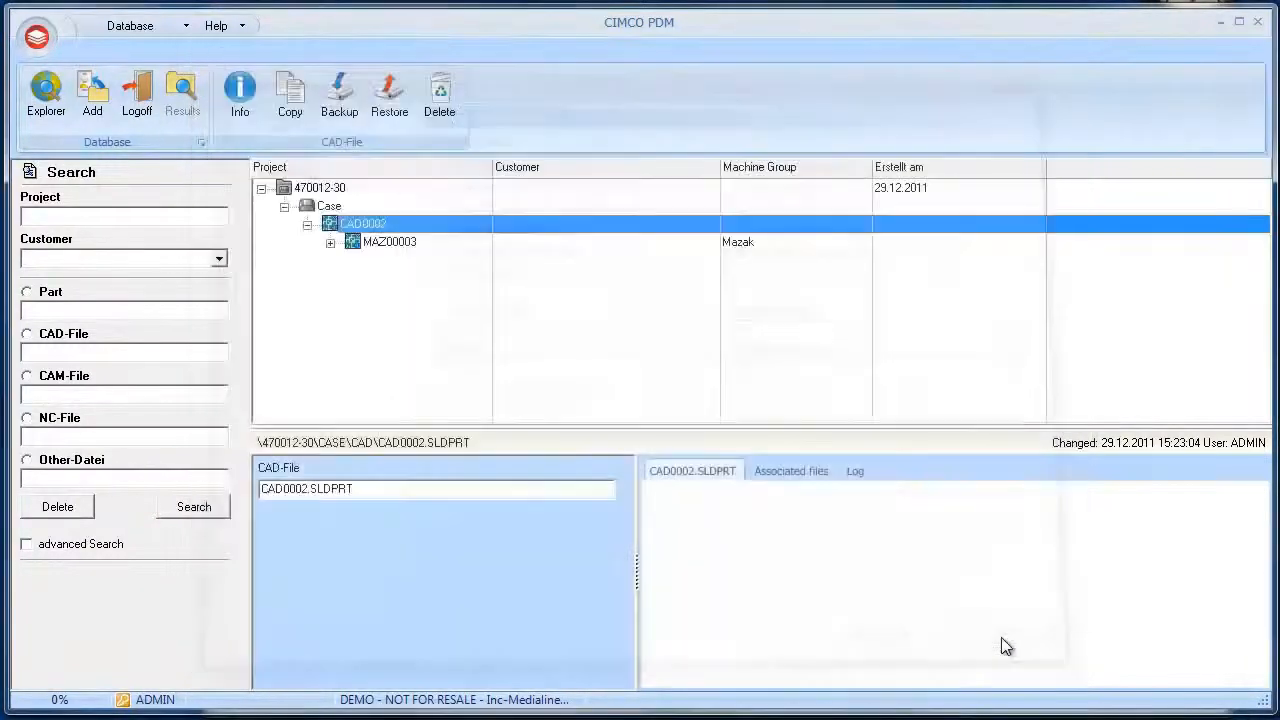
Open the CAD file CAD0002 in Mastercam Design X5 and confirm opening the file
{"action": "left_click", "coordinate": [390, 226]}
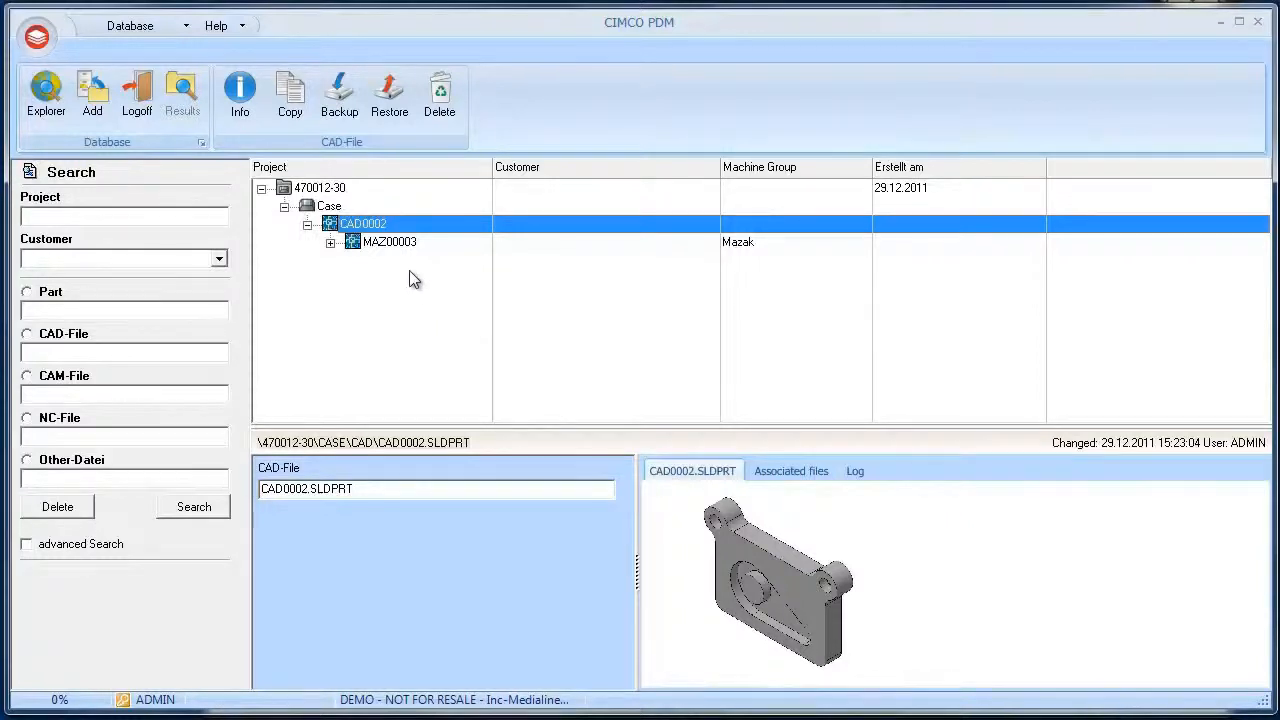
{"action": "double_click", "coordinate": [374, 222]}
{"action": "left_click", "coordinate": [374, 222]}
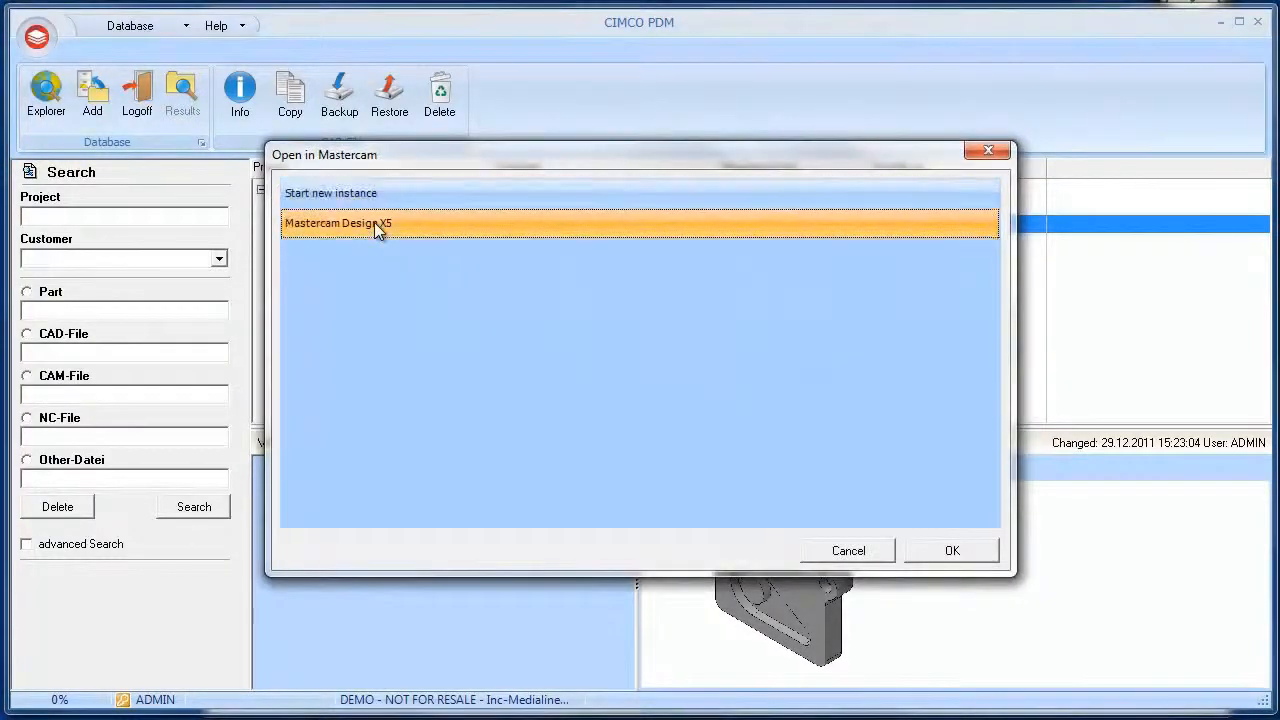
{"action": "left_click", "coordinate": [919, 552]}
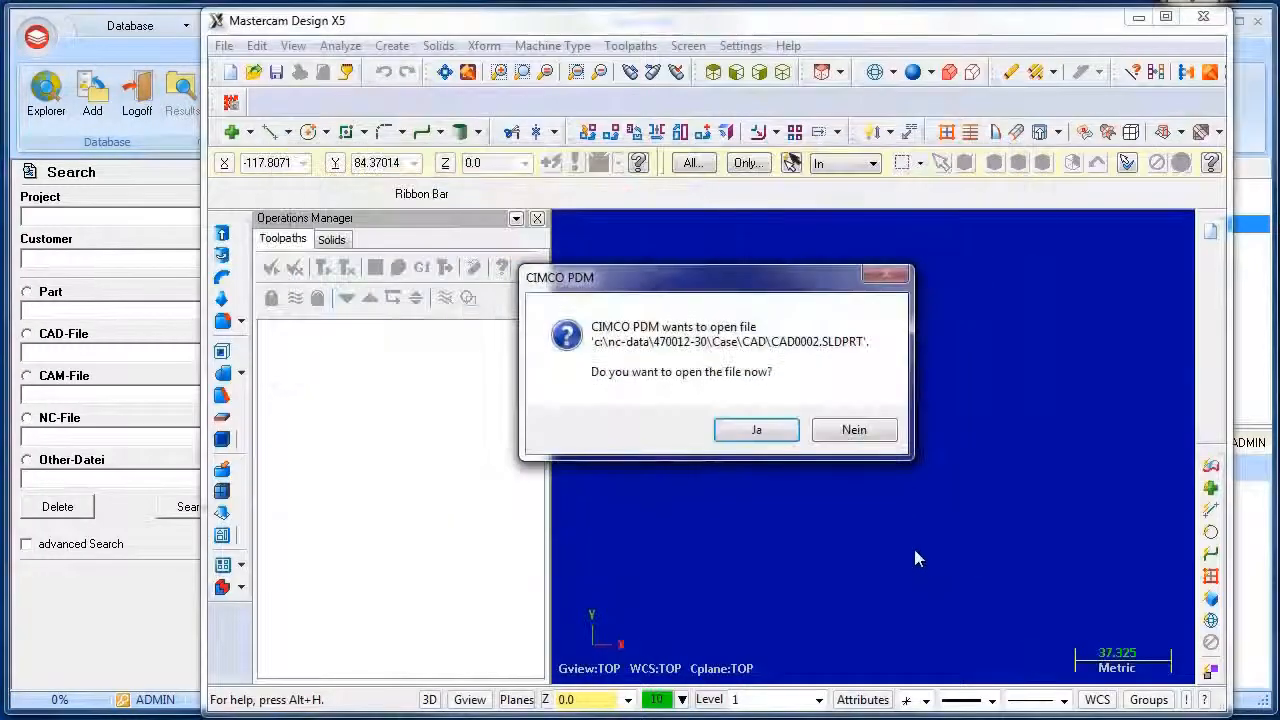
{"action": "left_click", "coordinate": [757, 431]}
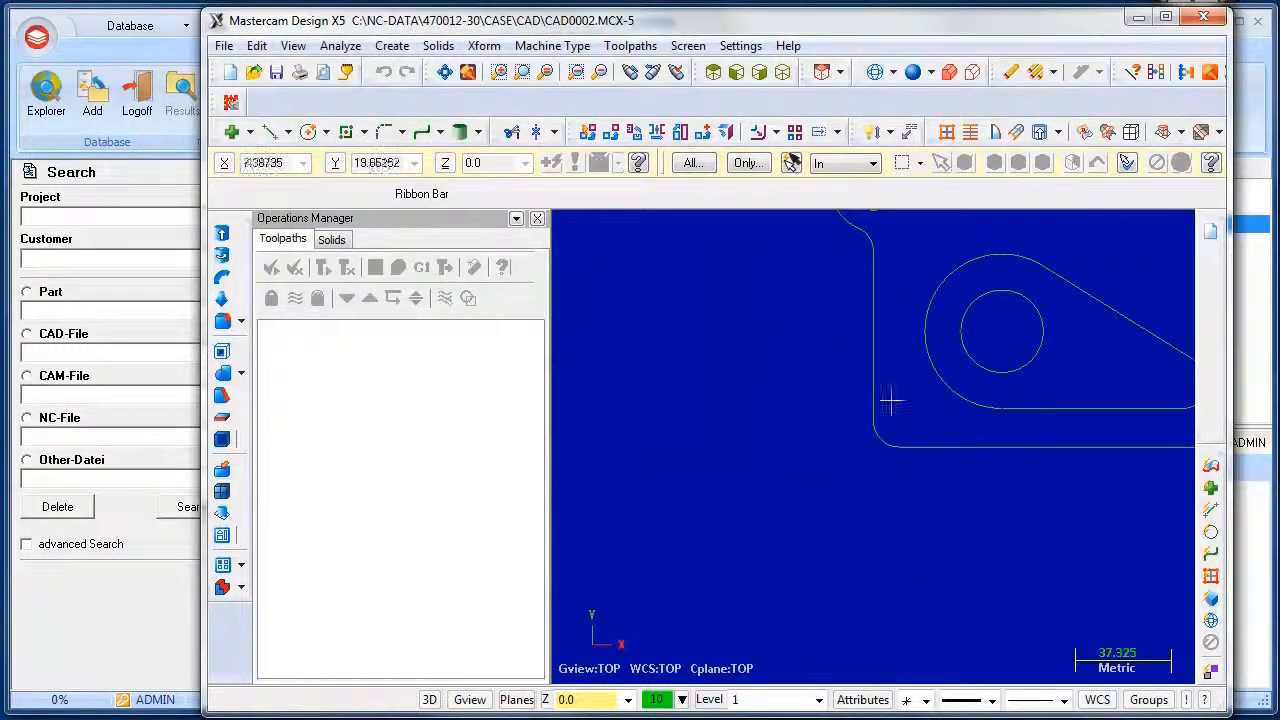
Rotate the CAD model view in Mastercam and save it to CIMCO PDM as a CAM file with the Default machine group
{"action": "middle_click_drag", "start_coordinate": [937, 366], "coordinate": [851, 431]}
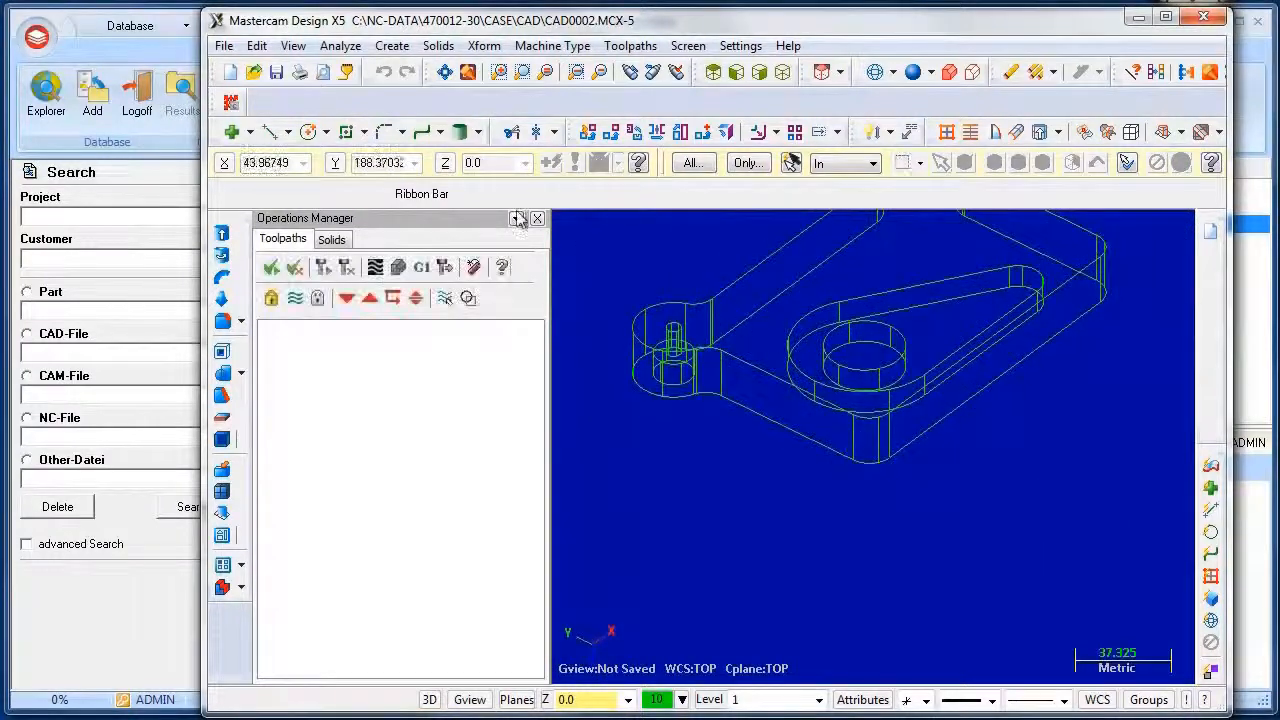
{"action": "left_click", "coordinate": [443, 72]}
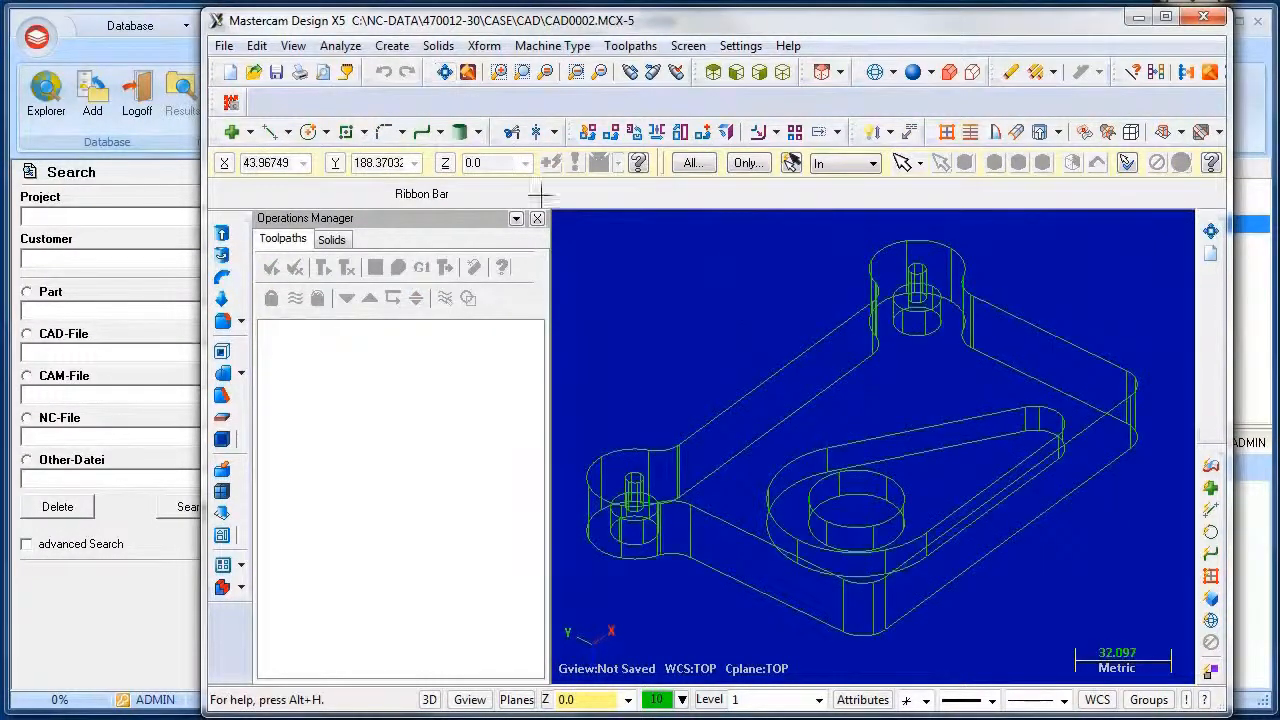
{"action": "middle_click_drag", "start_coordinate": [809, 350], "coordinate": [862, 354]}
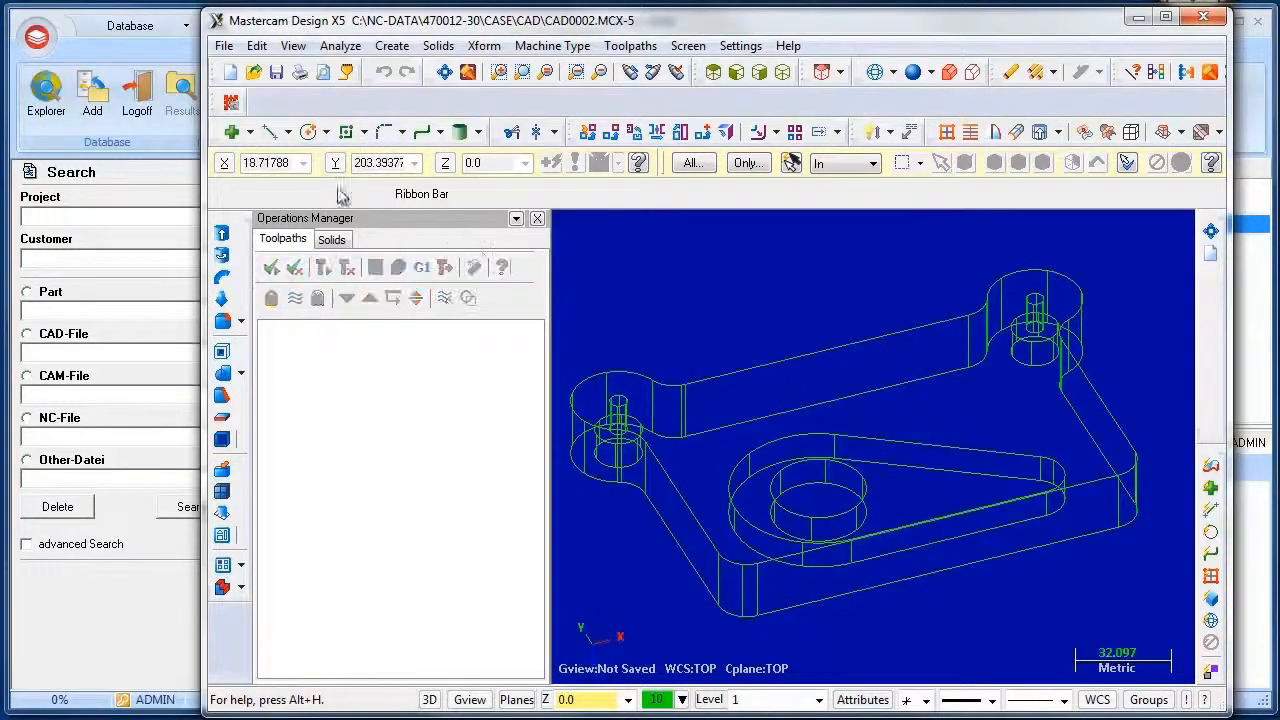
{"action": "left_click", "coordinate": [231, 104]}
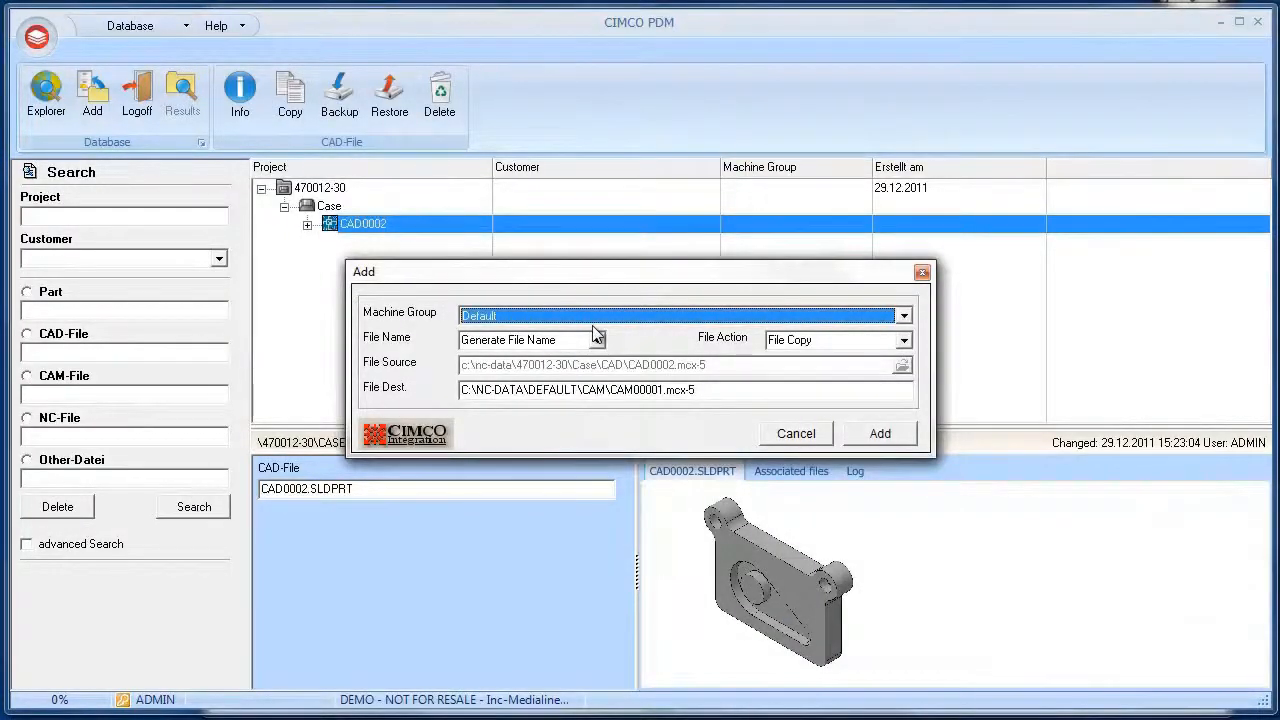
{"action": "left_click", "coordinate": [649, 318]}
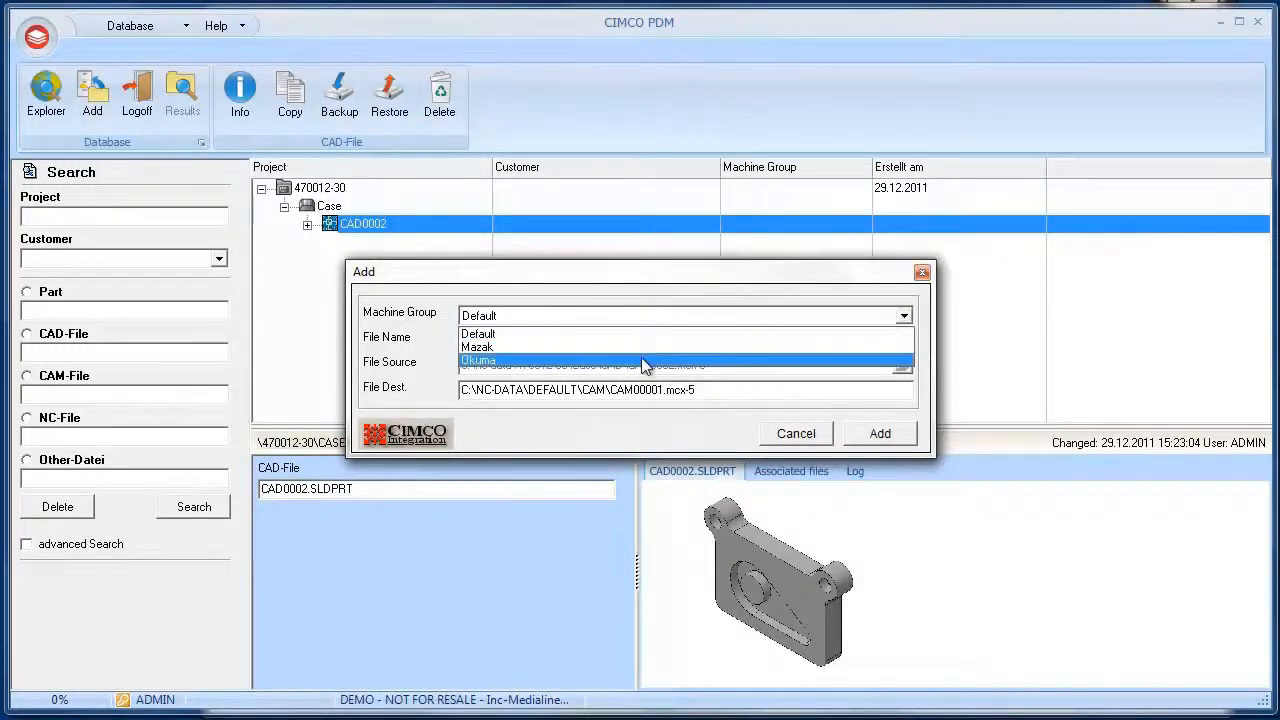
{"action": "left_click", "coordinate": [645, 316]}
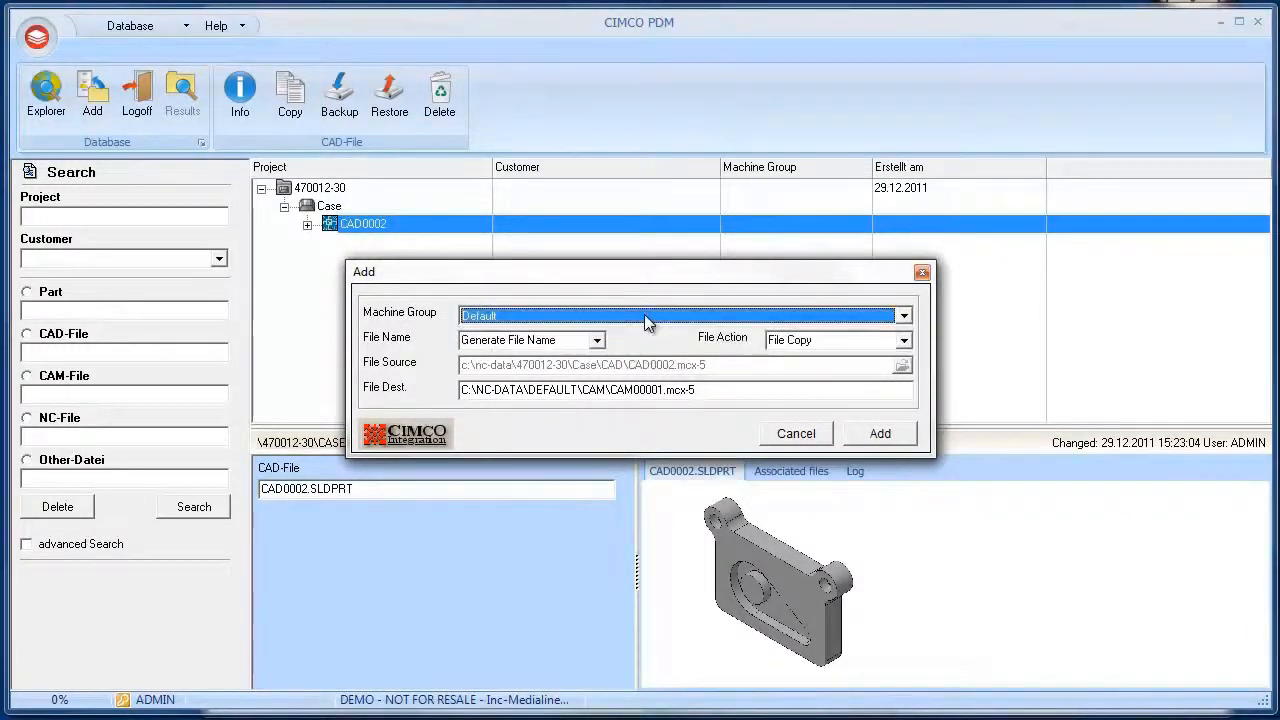
{"action": "left_click", "coordinate": [878, 433]}
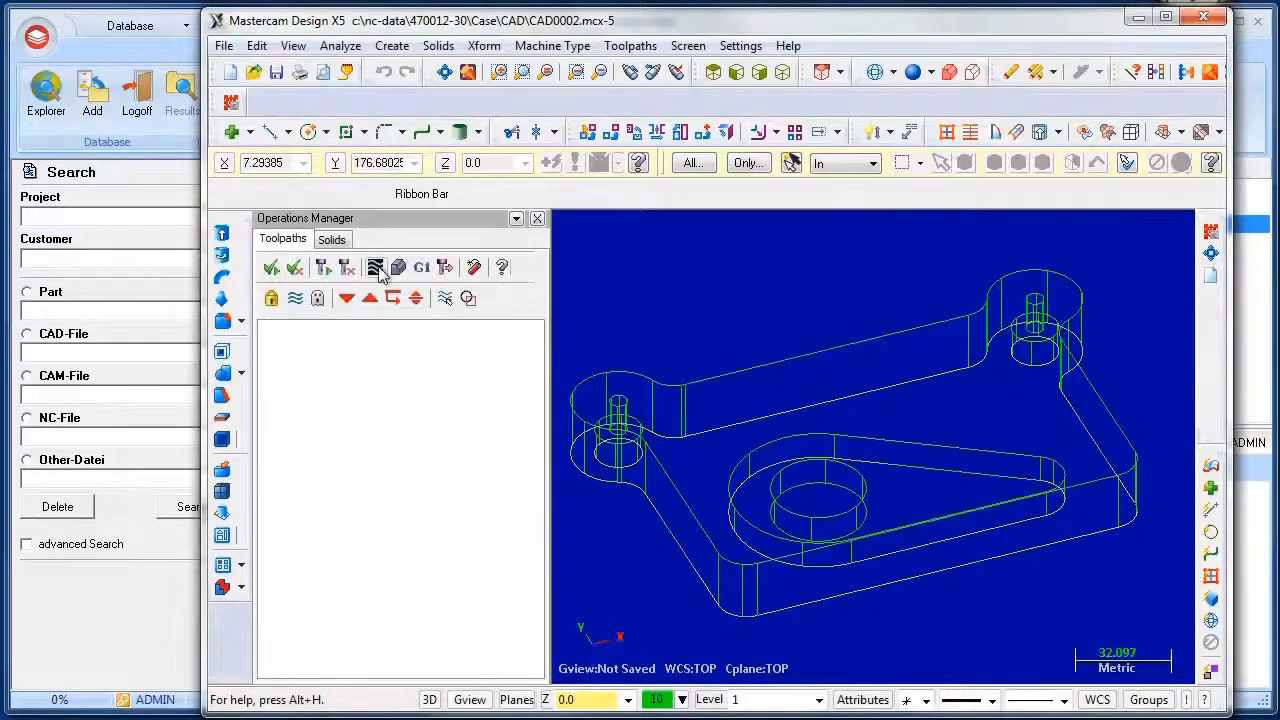
Back in CIMCO PDM, expand CAD0002 and delete the CAM file CAM00001
{"action": "left_click", "coordinate": [149, 163]}
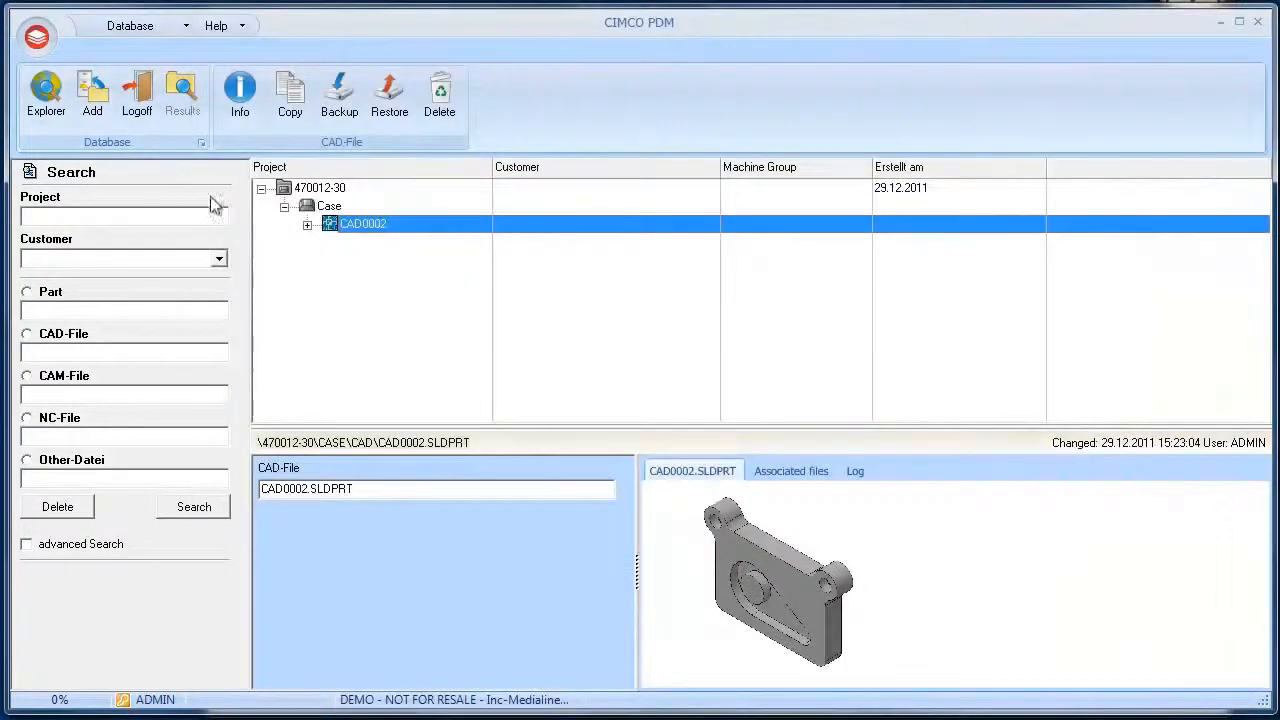
{"action": "left_click", "coordinate": [307, 225]}
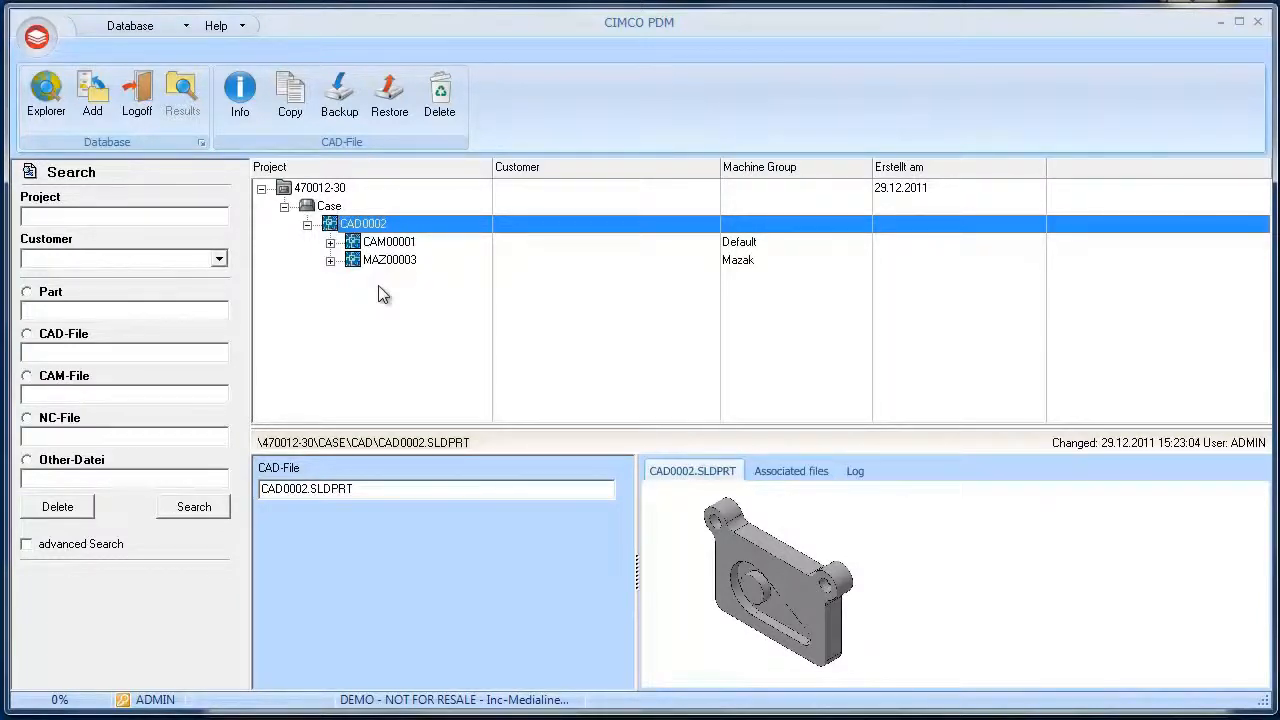
{"action": "left_click", "coordinate": [389, 245]}
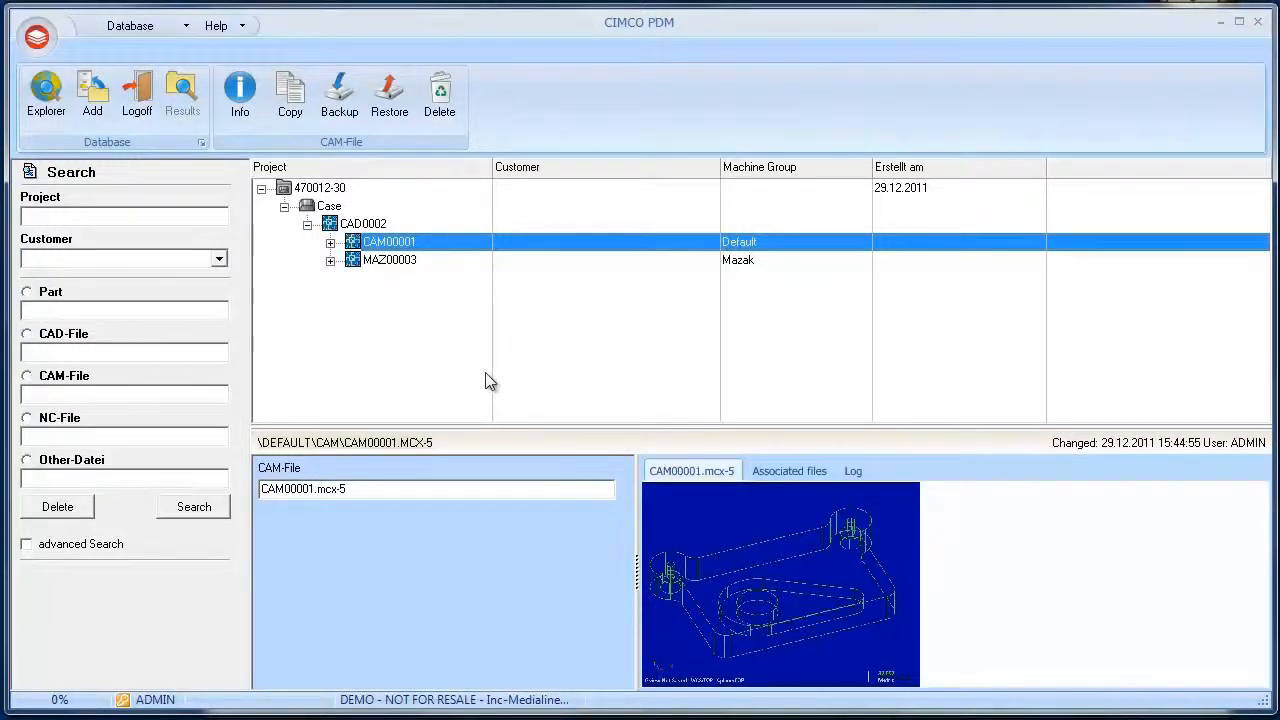
{"action": "right_click", "coordinate": [385, 250]}
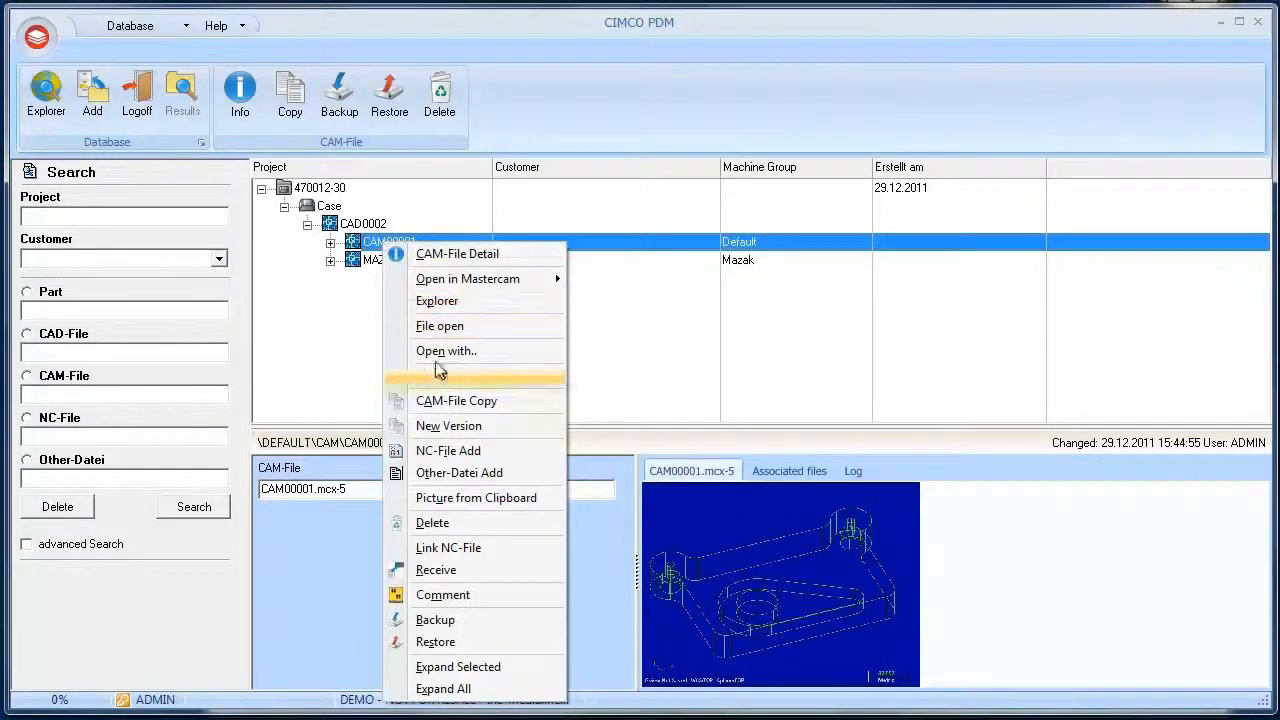
{"action": "left_click", "coordinate": [465, 520]}
{"action": "left_click", "coordinate": [598, 276]}
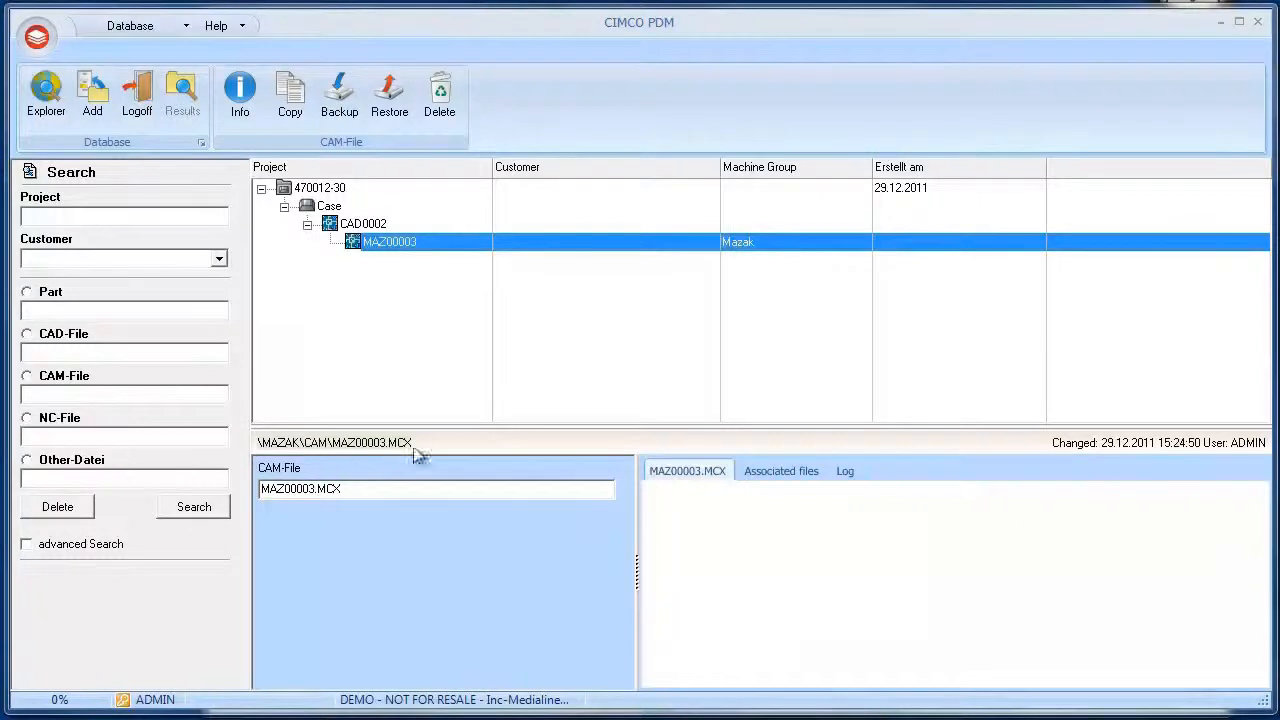
Start adding an NC file to the CAM file MAZ00003 and set the customer to CIMCO Integration
{"action": "right_click", "coordinate": [397, 244]}
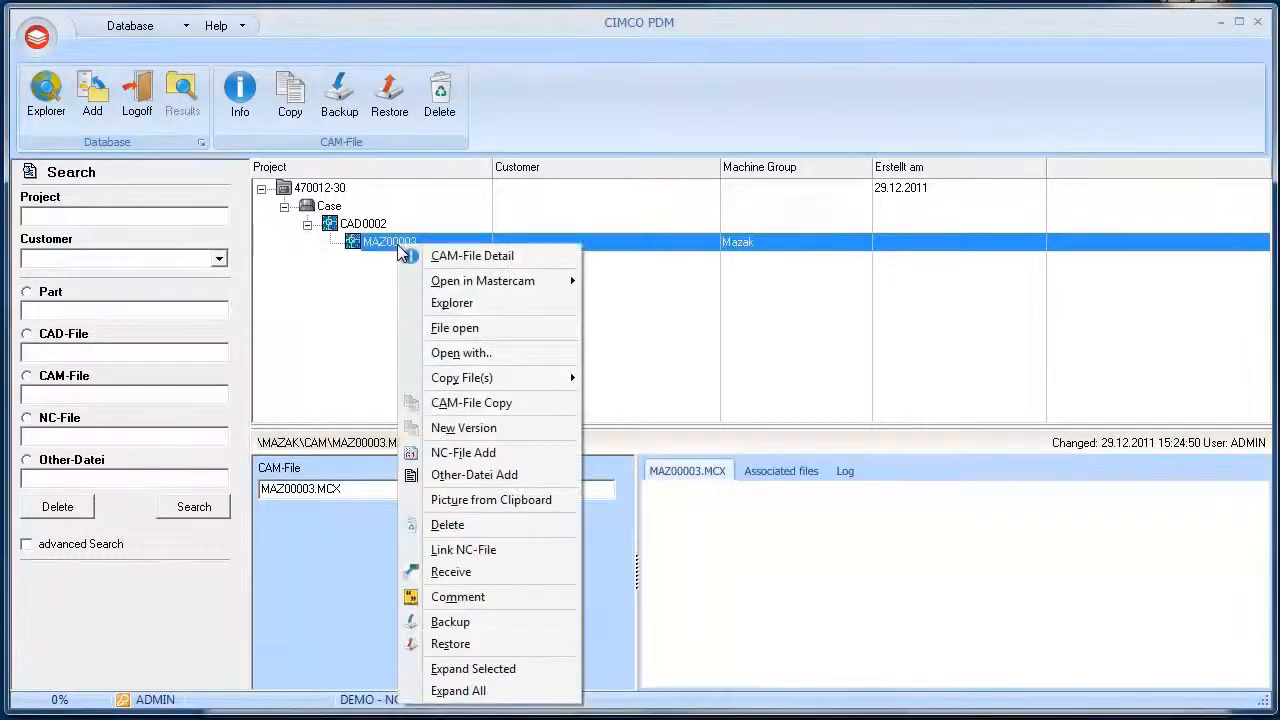
{"action": "left_click", "coordinate": [465, 453]}
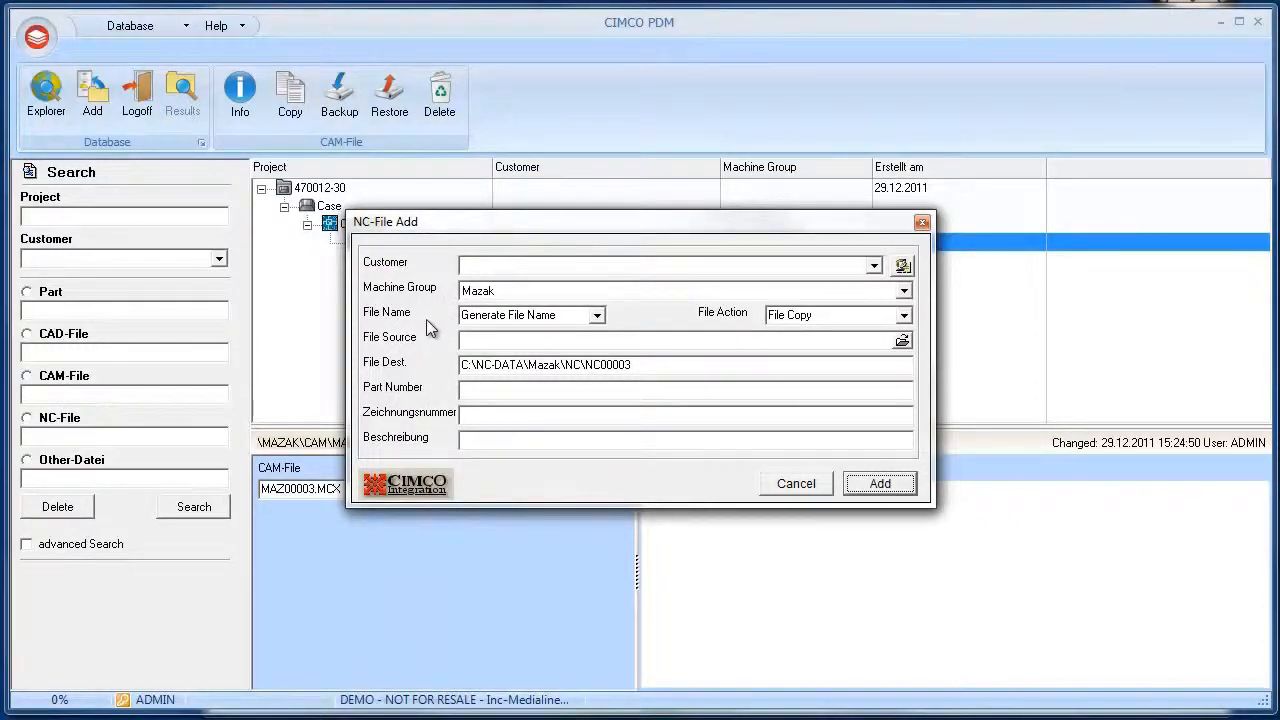
{"action": "left_click", "coordinate": [874, 266]}
{"action": "left_click", "coordinate": [860, 285]}
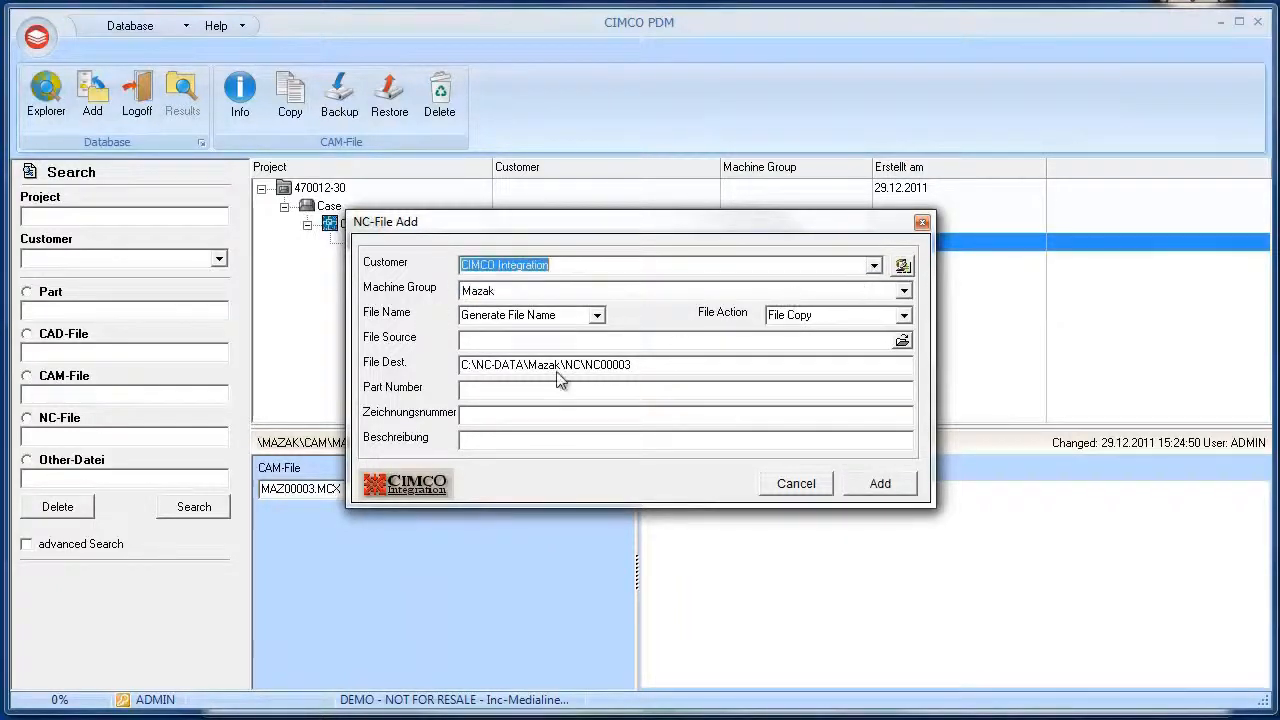
{"action": "left_click", "coordinate": [501, 391]}
{"action": "left_click", "coordinate": [501, 421]}
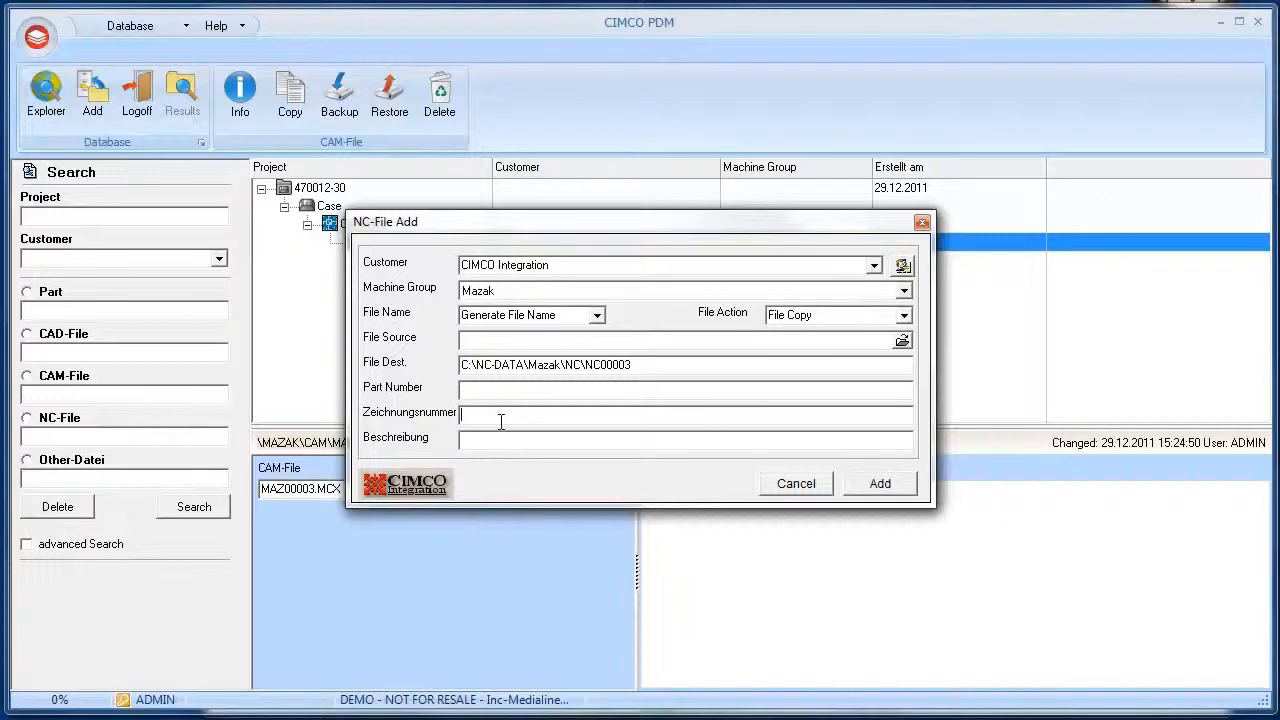
{"action": "left_click", "coordinate": [501, 441]}
Choose 00000062.NC as the NC file source and add the NC file
{"action": "left_click", "coordinate": [902, 340]}
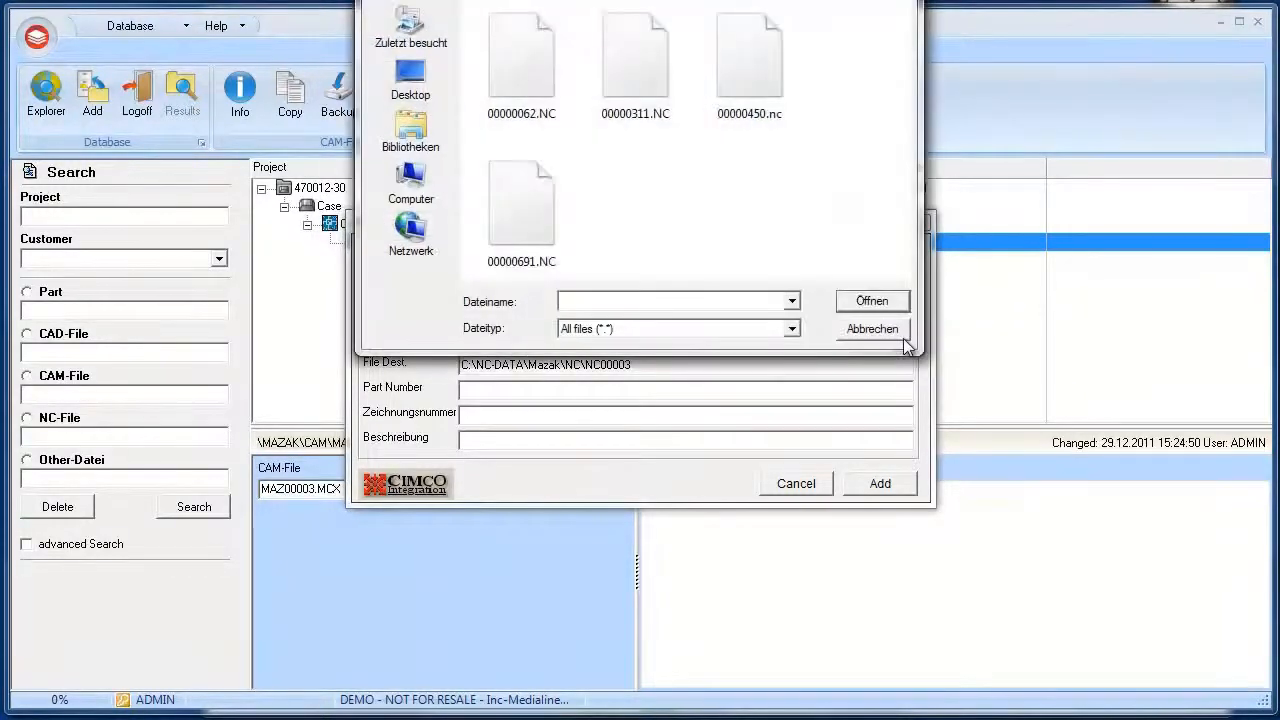
{"action": "left_click", "coordinate": [536, 61]}
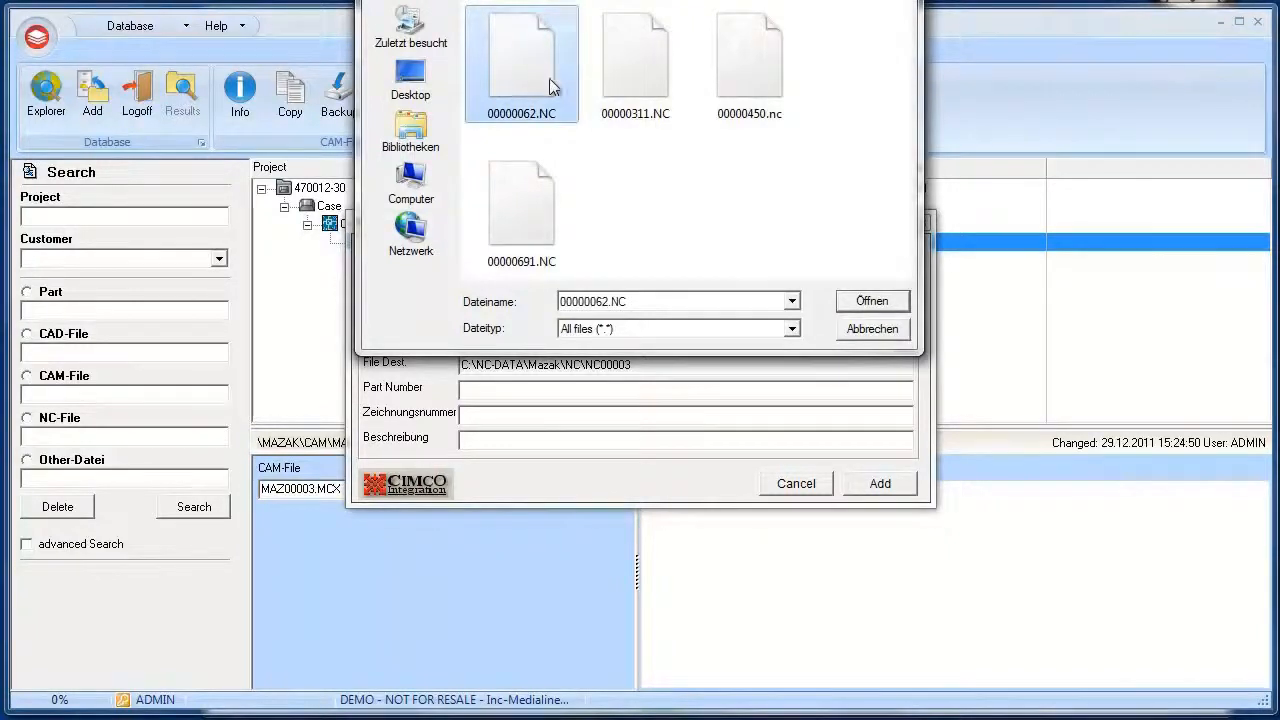
{"action": "left_click", "coordinate": [871, 300]}
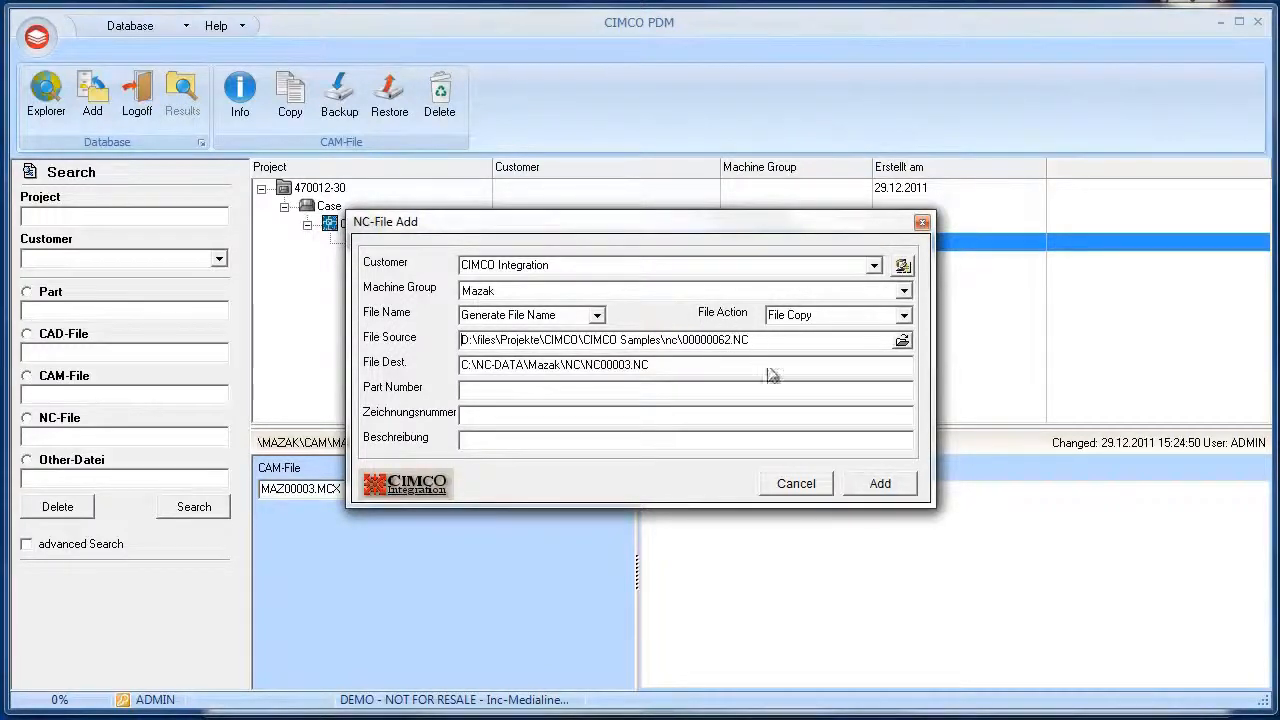
{"action": "left_click", "coordinate": [879, 485]}
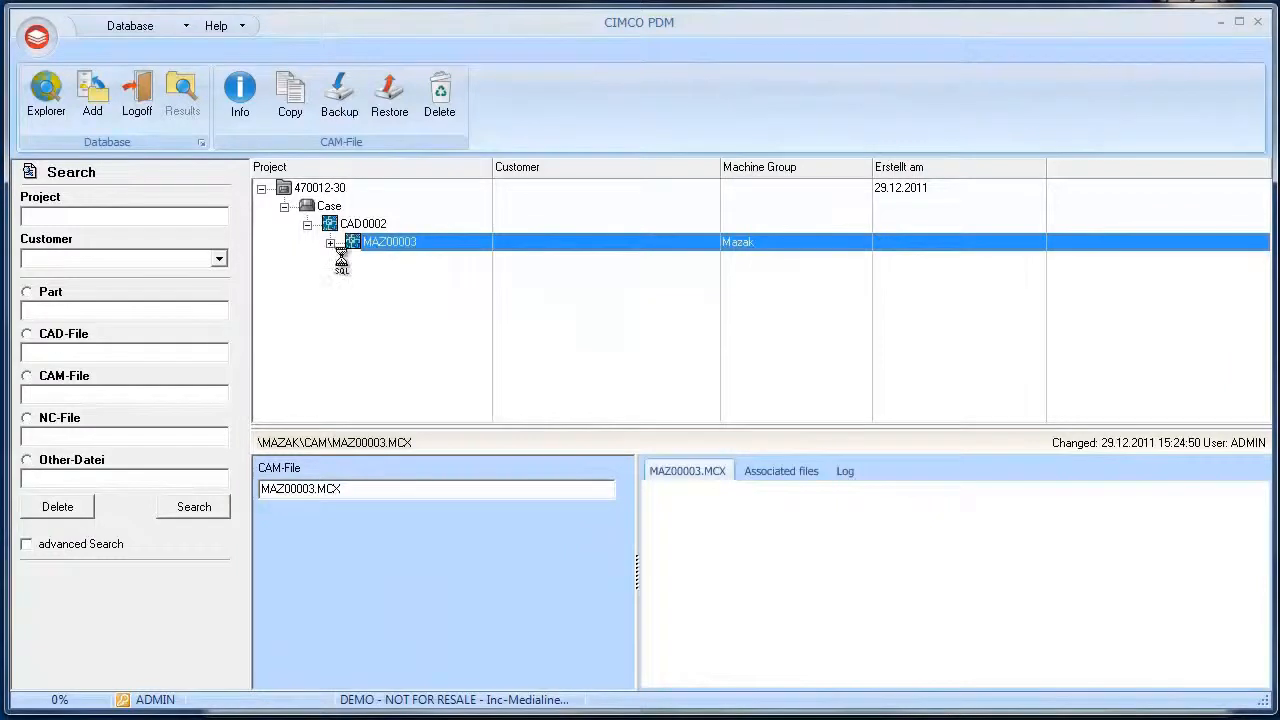
{"action": "left_click", "coordinate": [419, 268]}
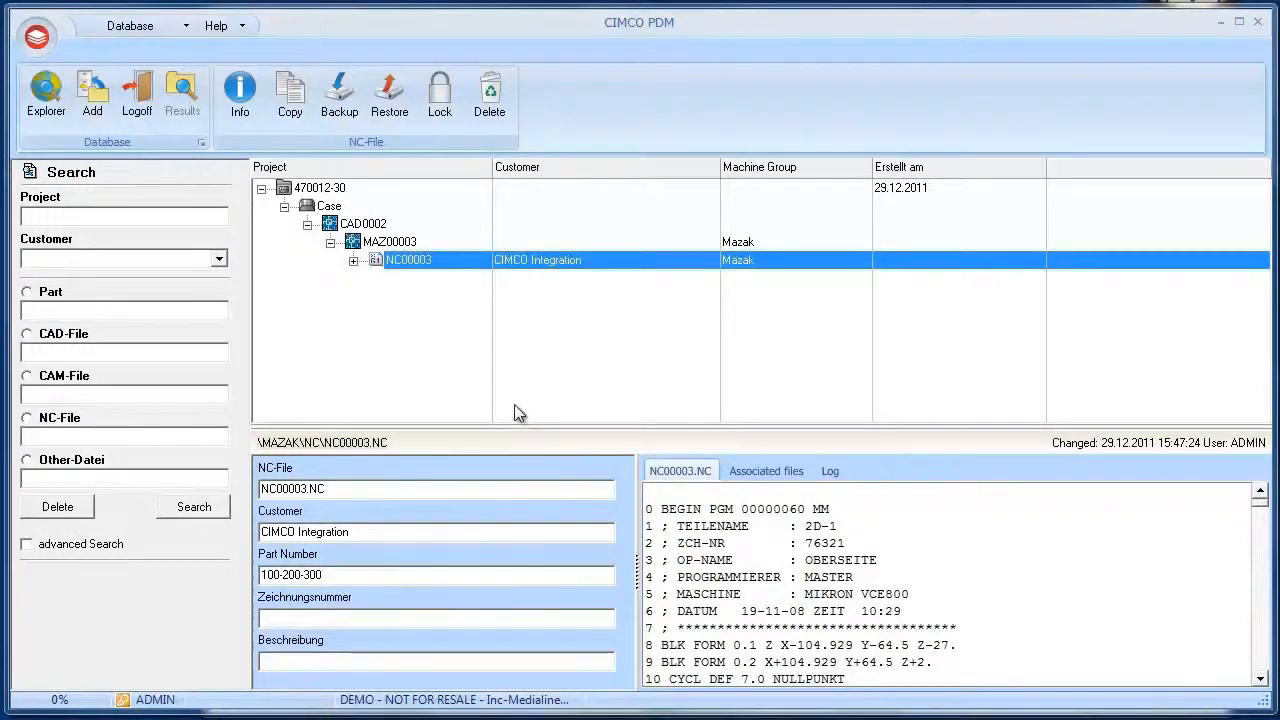
{"action": "right_click", "coordinate": [472, 266]}
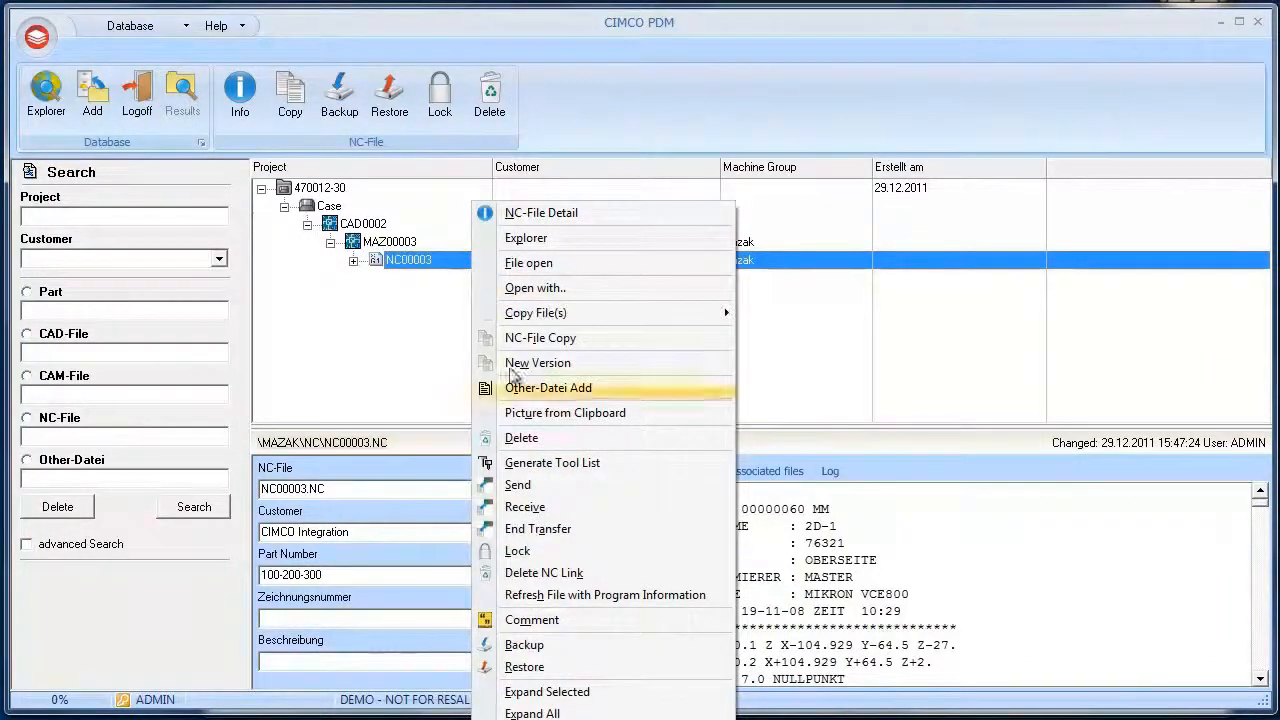
{"action": "left_click", "coordinate": [535, 487]}
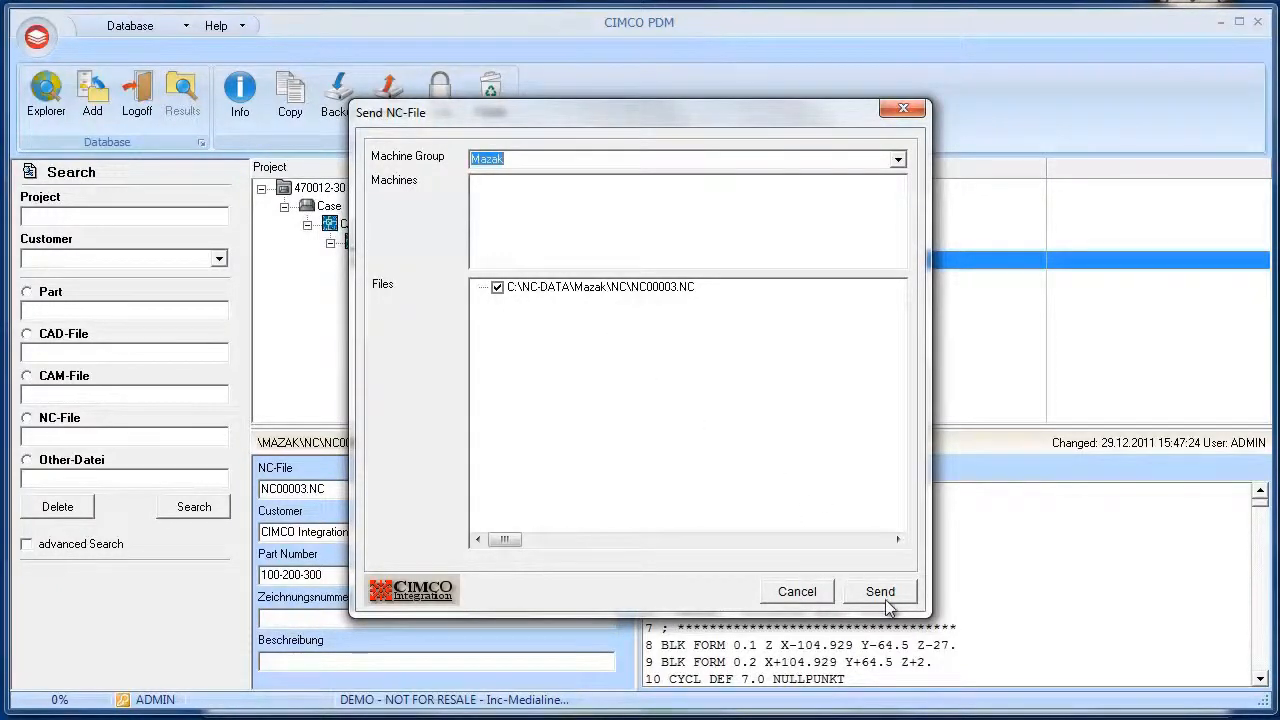
{"action": "left_click", "coordinate": [815, 594]}
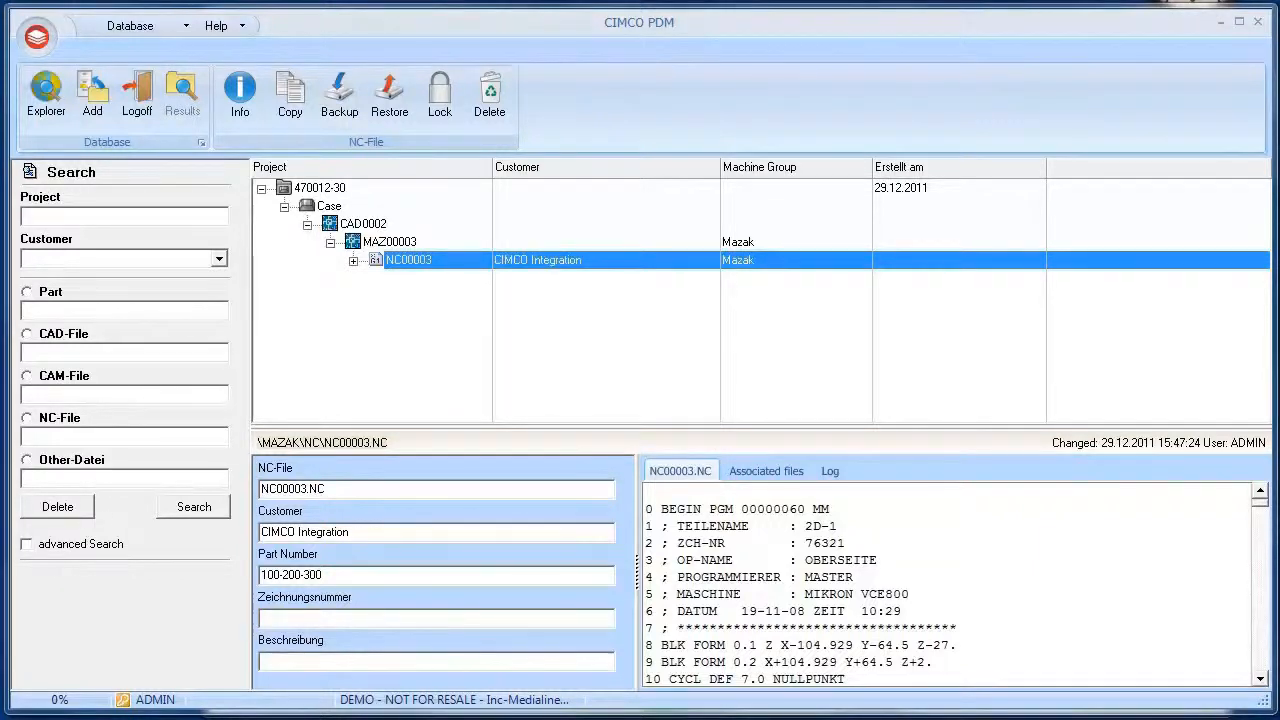
Start adding an other file to the Case part and choose the picture 11-1-621.jpg from the pictures folder as source
{"action": "right_click", "coordinate": [330, 207]}
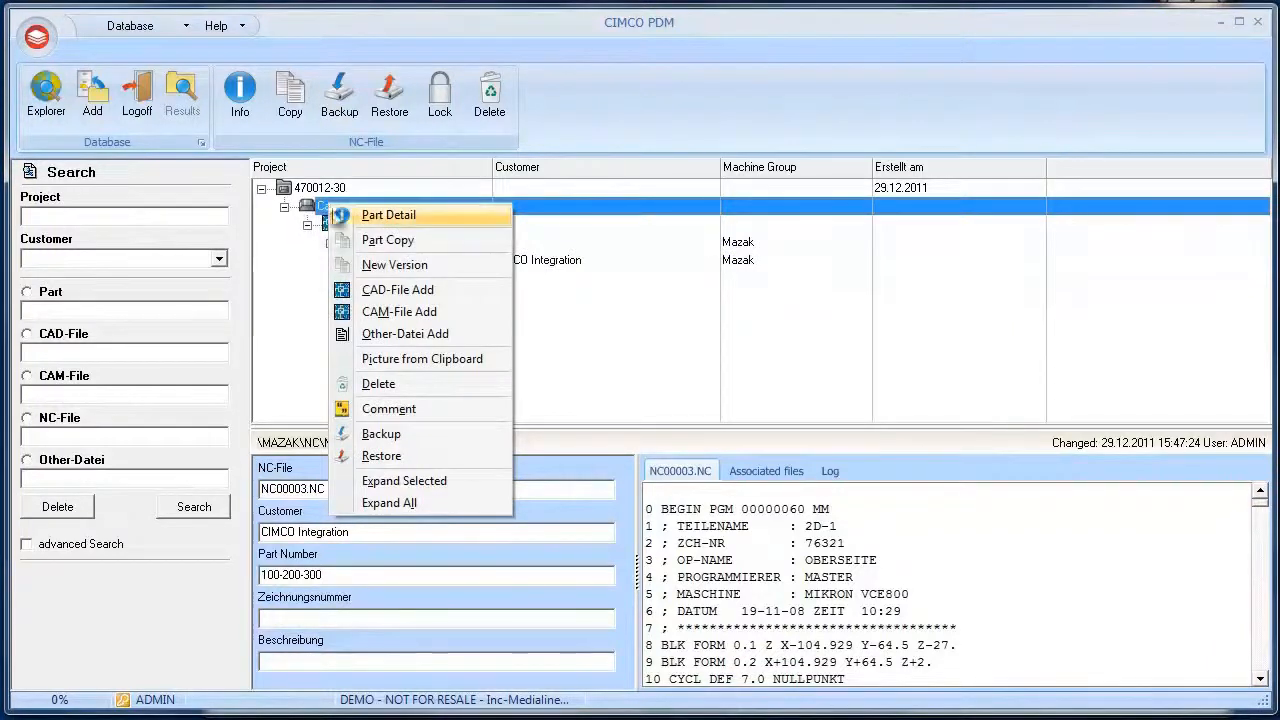
{"action": "left_click", "coordinate": [416, 333]}
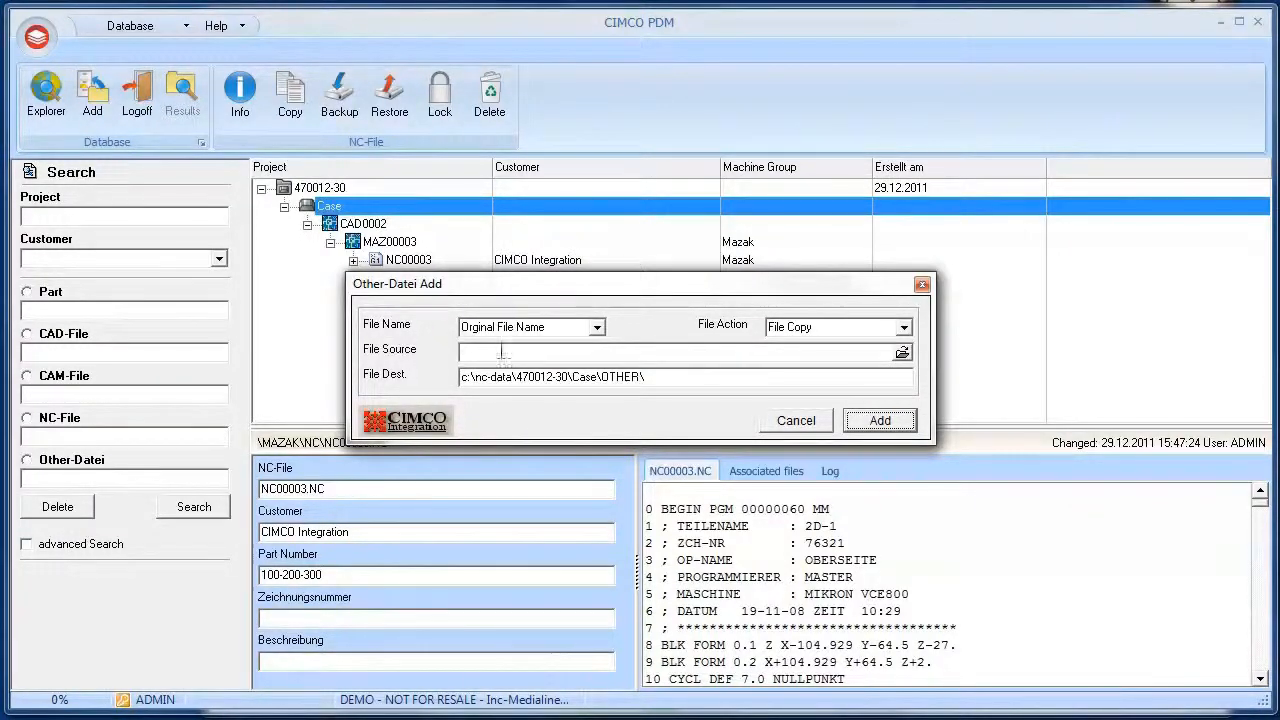
{"action": "left_click", "coordinate": [902, 352]}
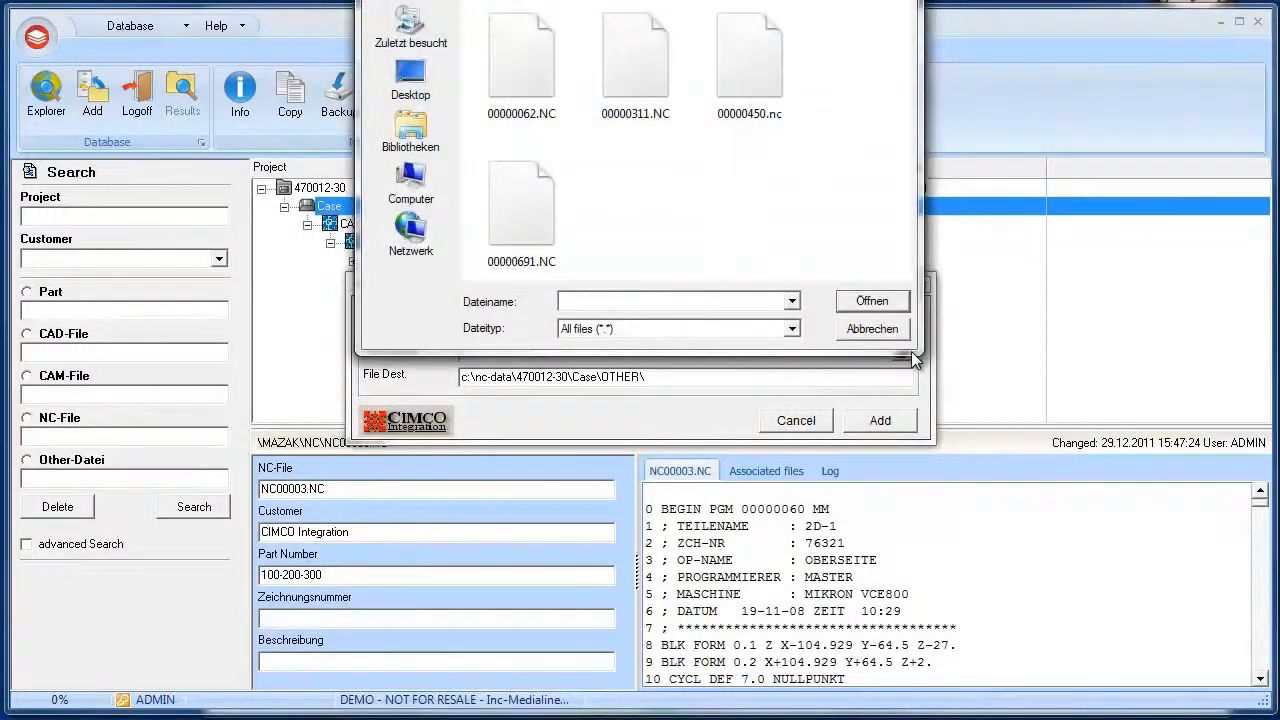
{"action": "left_click", "coordinate": [738, 1]}
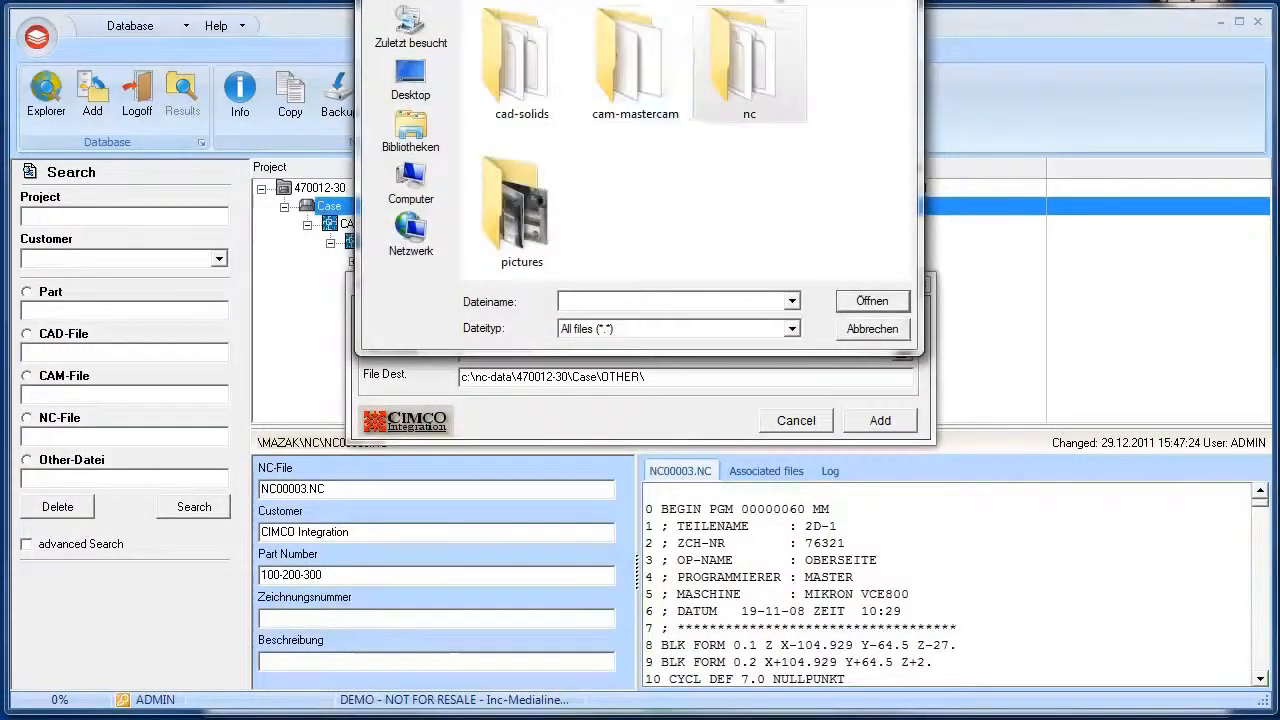
{"action": "double_click", "coordinate": [530, 170]}
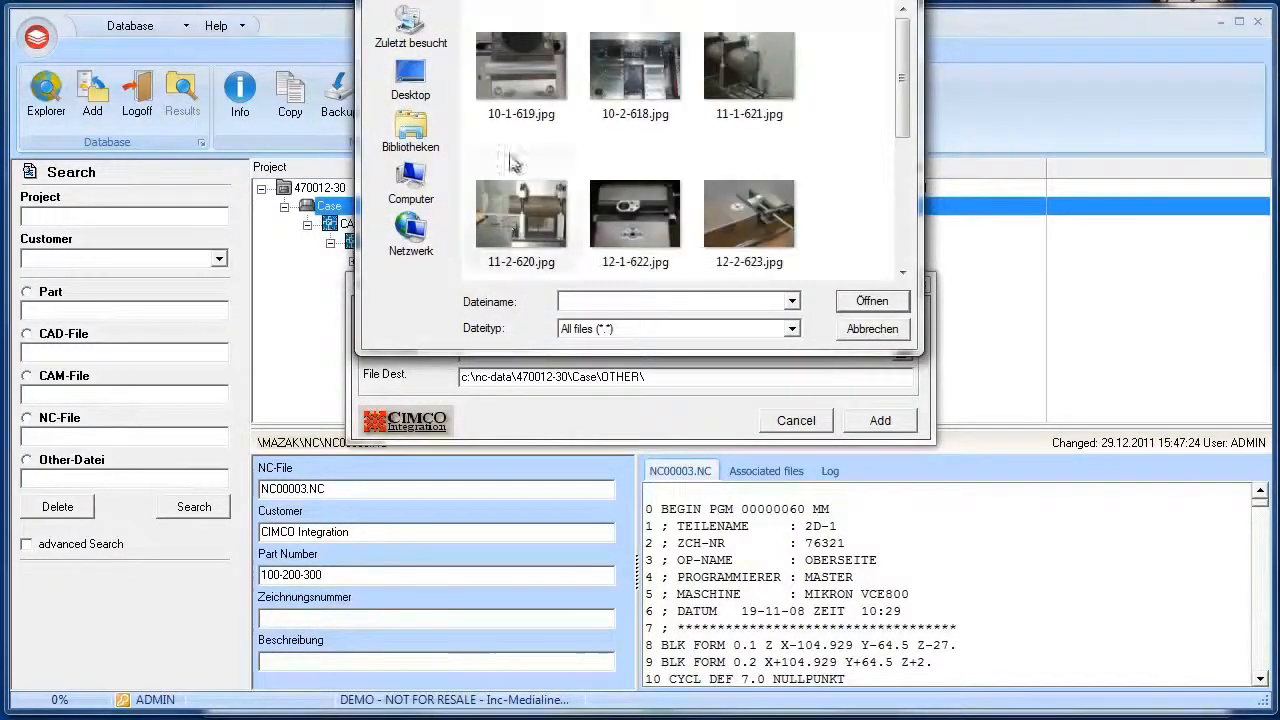
{"action": "left_click", "coordinate": [747, 87]}
{"action": "left_click", "coordinate": [856, 302]}
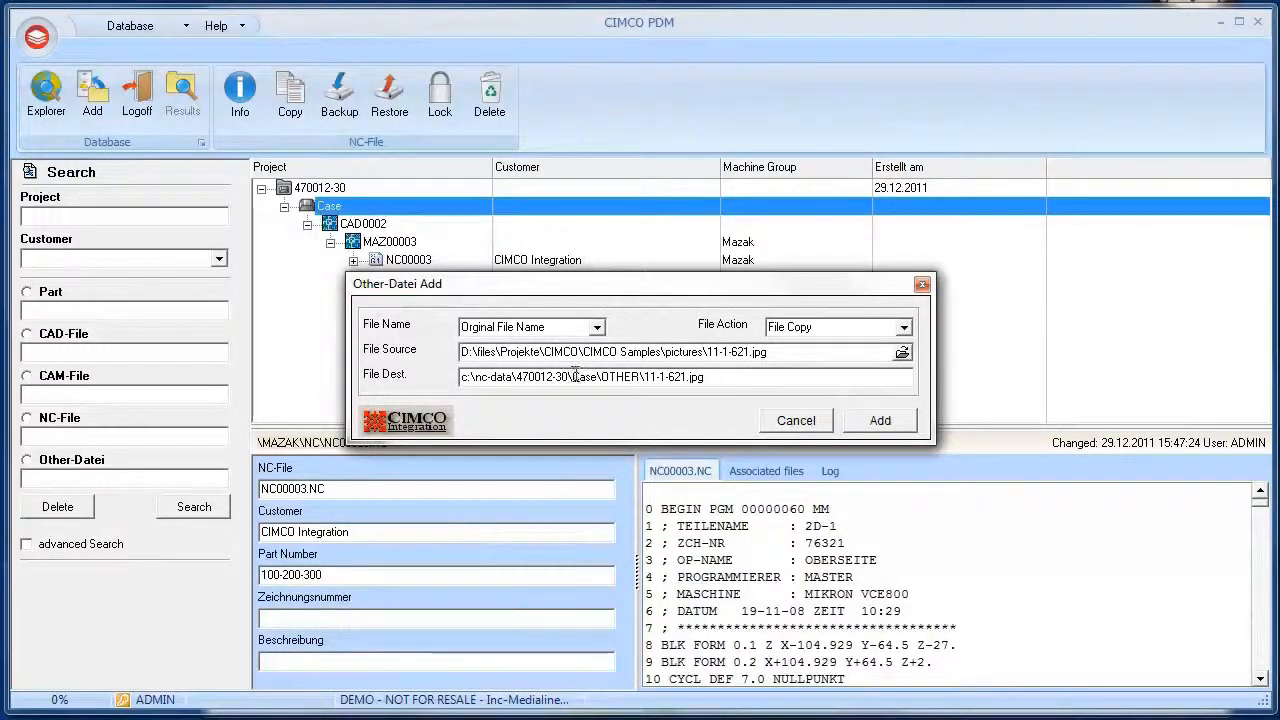
Select the Case folder in the destination path and add the picture as an other file
{"action": "left_click_drag", "start_coordinate": [601, 377], "coordinate": [657, 377]}
{"action": "left_click_drag", "start_coordinate": [598, 377], "coordinate": [568, 377]}
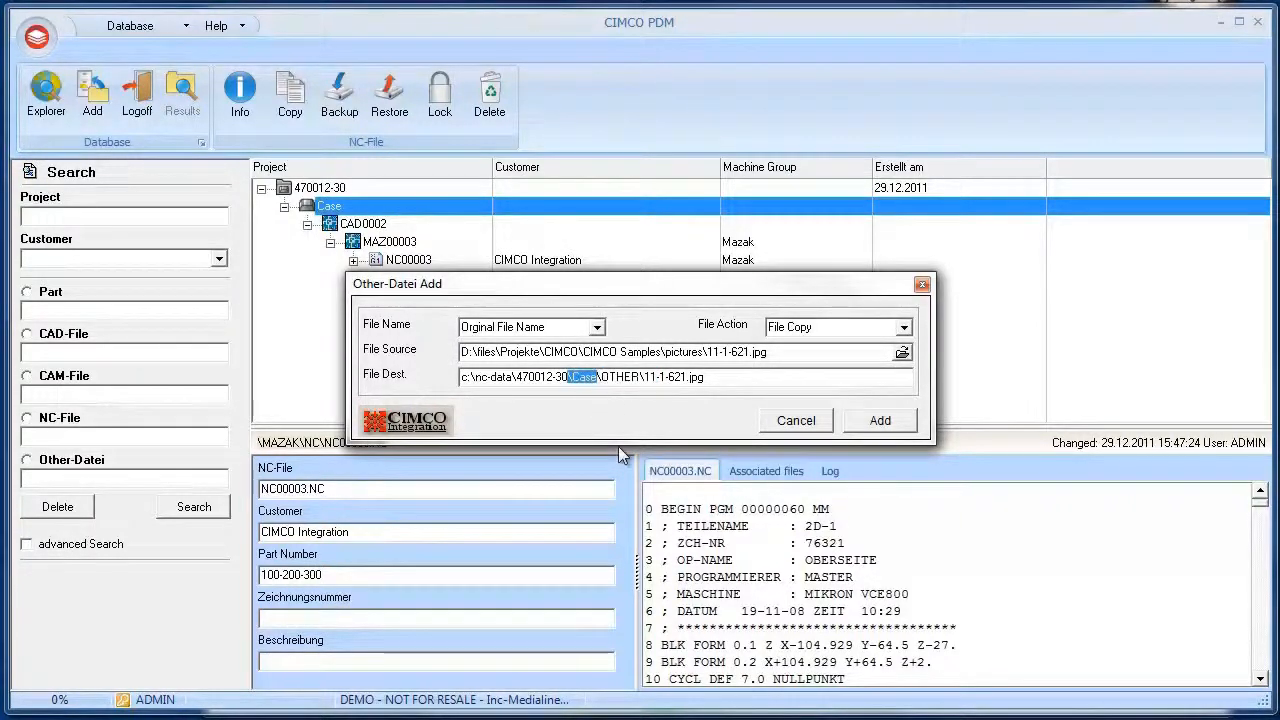
{"action": "left_click", "coordinate": [878, 421]}
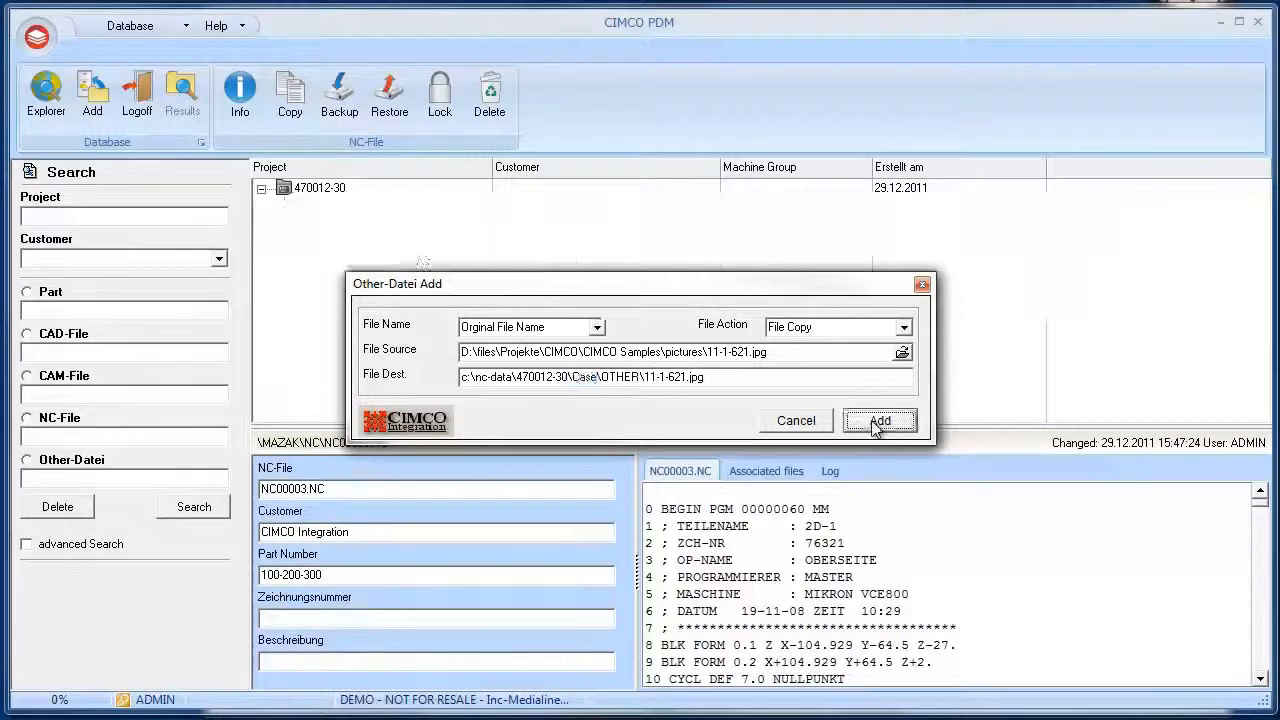
{"action": "left_click", "coordinate": [373, 279]}
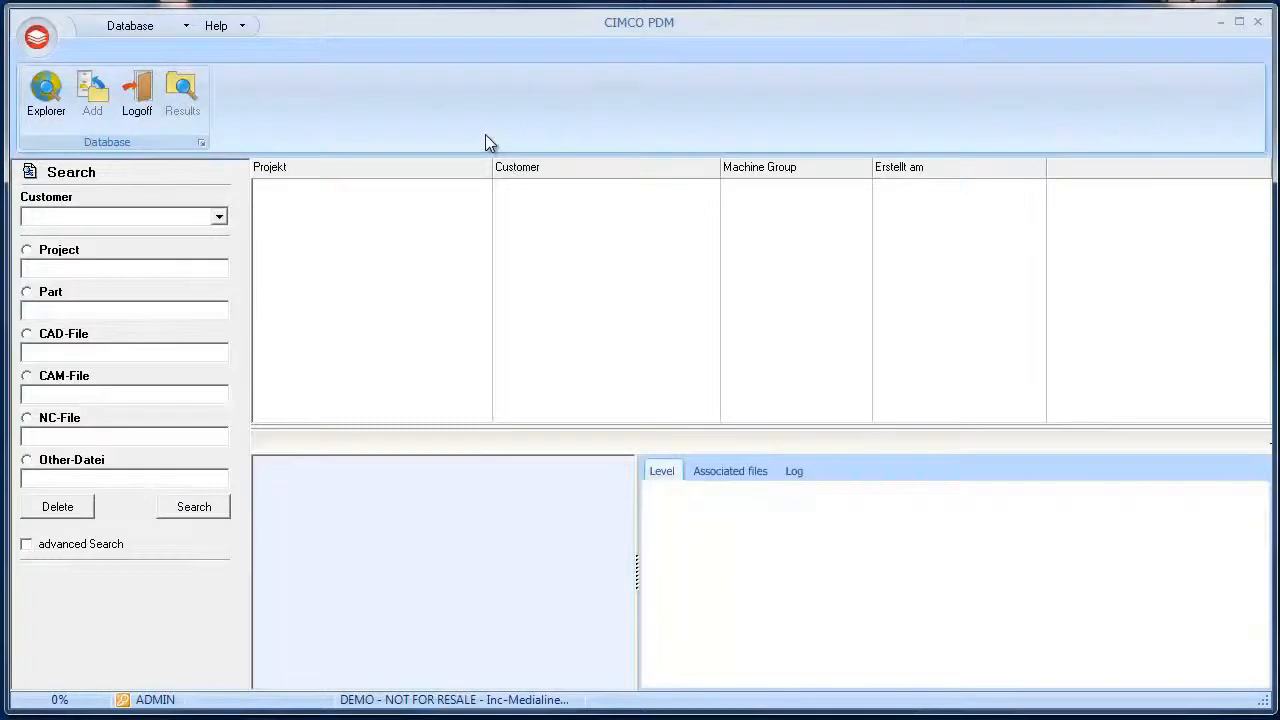
Open the database configuration and remove NC-File from the Part level's allowed sub-levels
{"action": "left_click", "coordinate": [38, 37]}
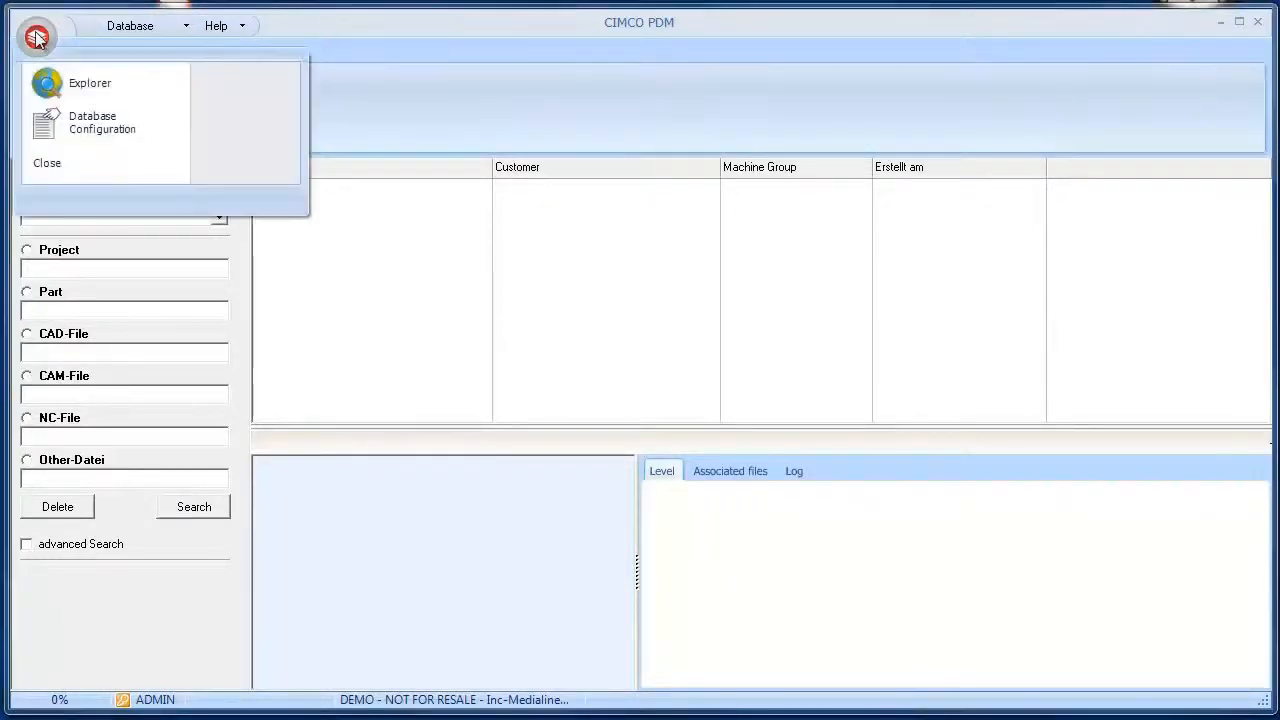
{"action": "left_click", "coordinate": [76, 128]}
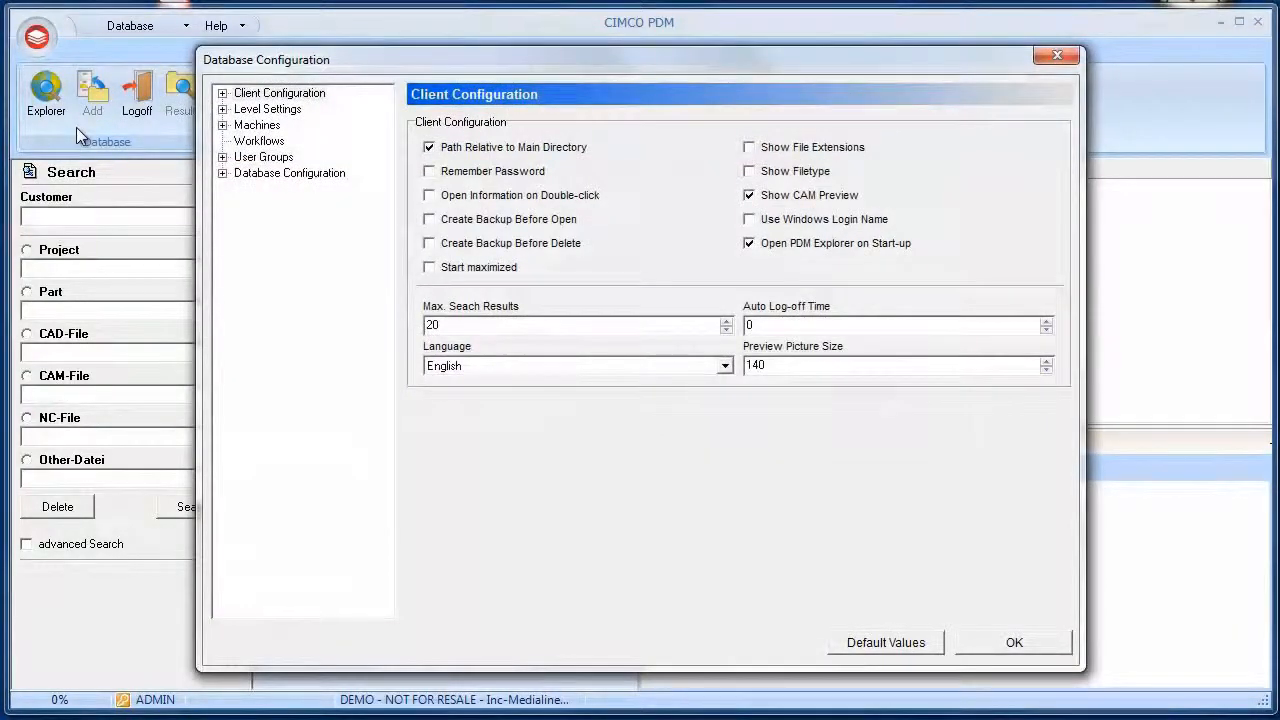
{"action": "left_click", "coordinate": [272, 110]}
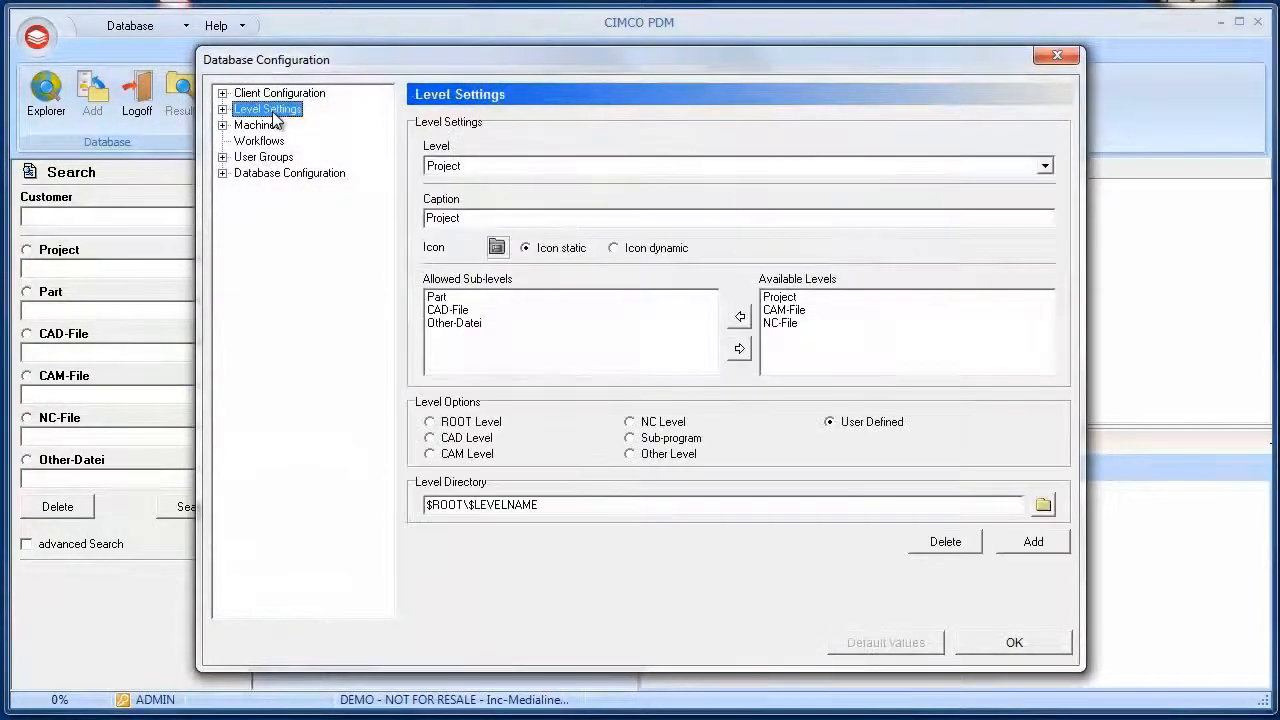
{"action": "left_click", "coordinate": [502, 165]}
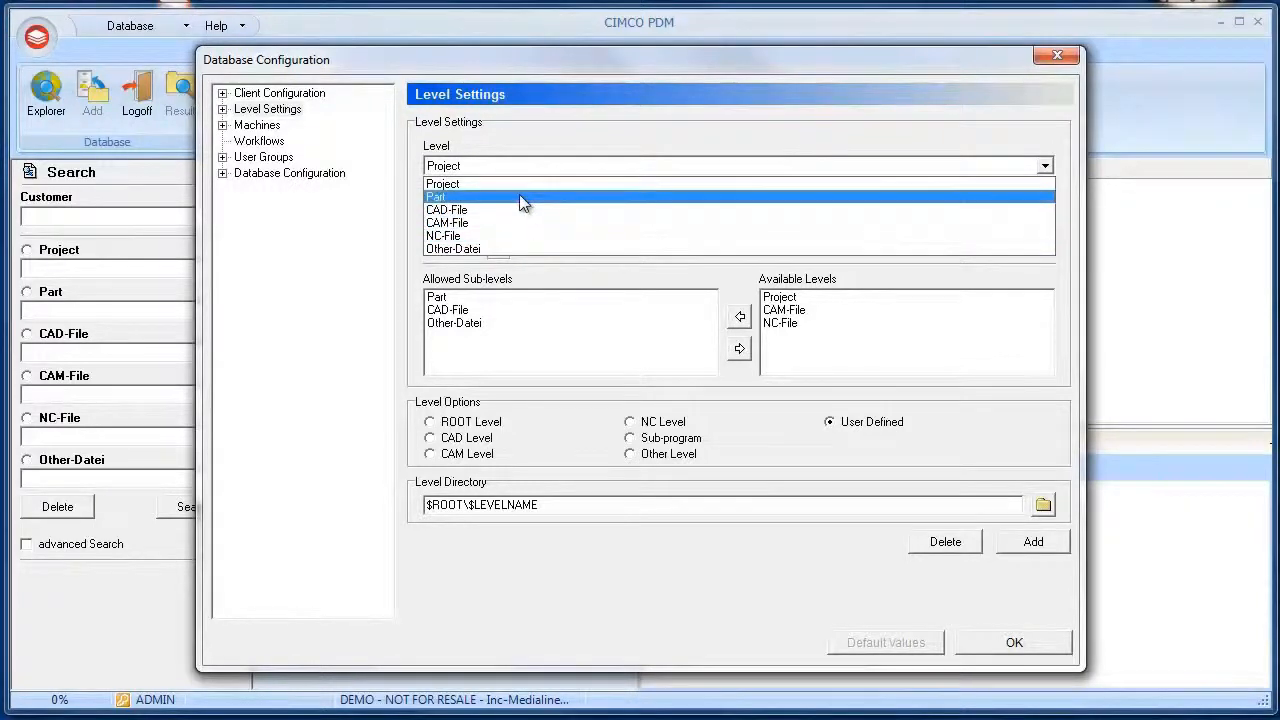
{"action": "left_click", "coordinate": [522, 198]}
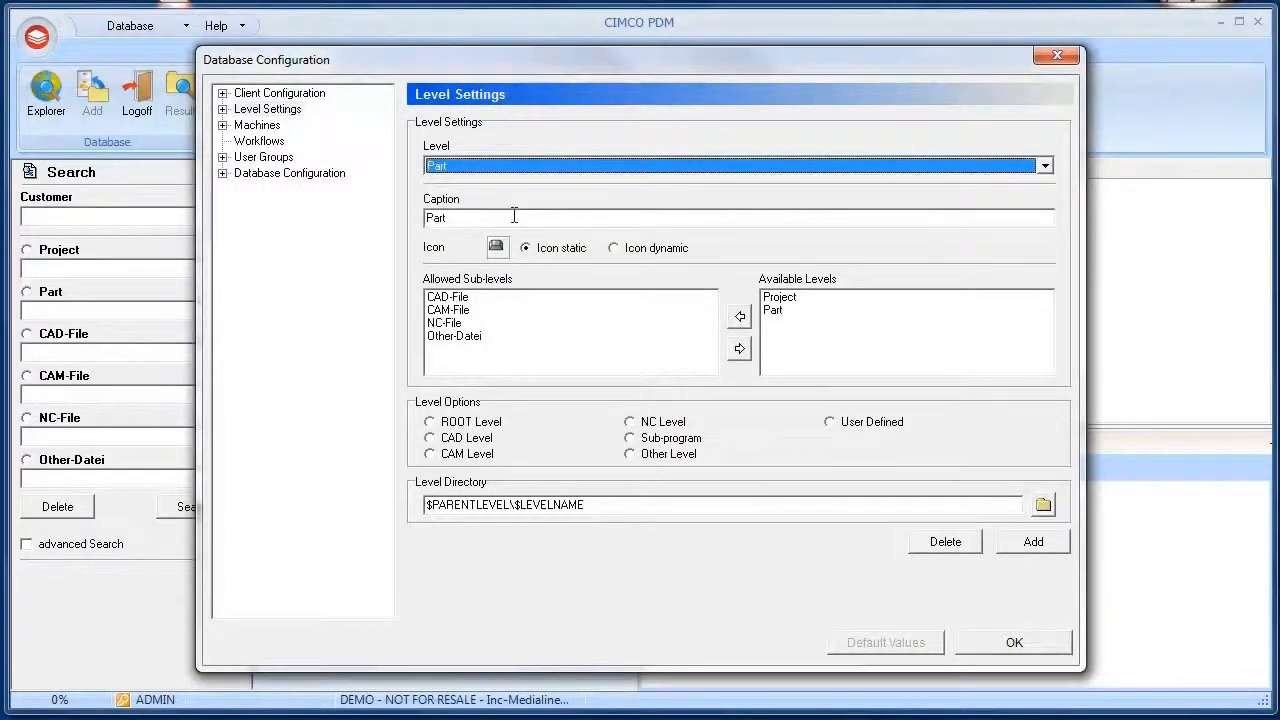
{"action": "double_click", "coordinate": [514, 215]}
{"action": "double_click", "coordinate": [506, 218]}
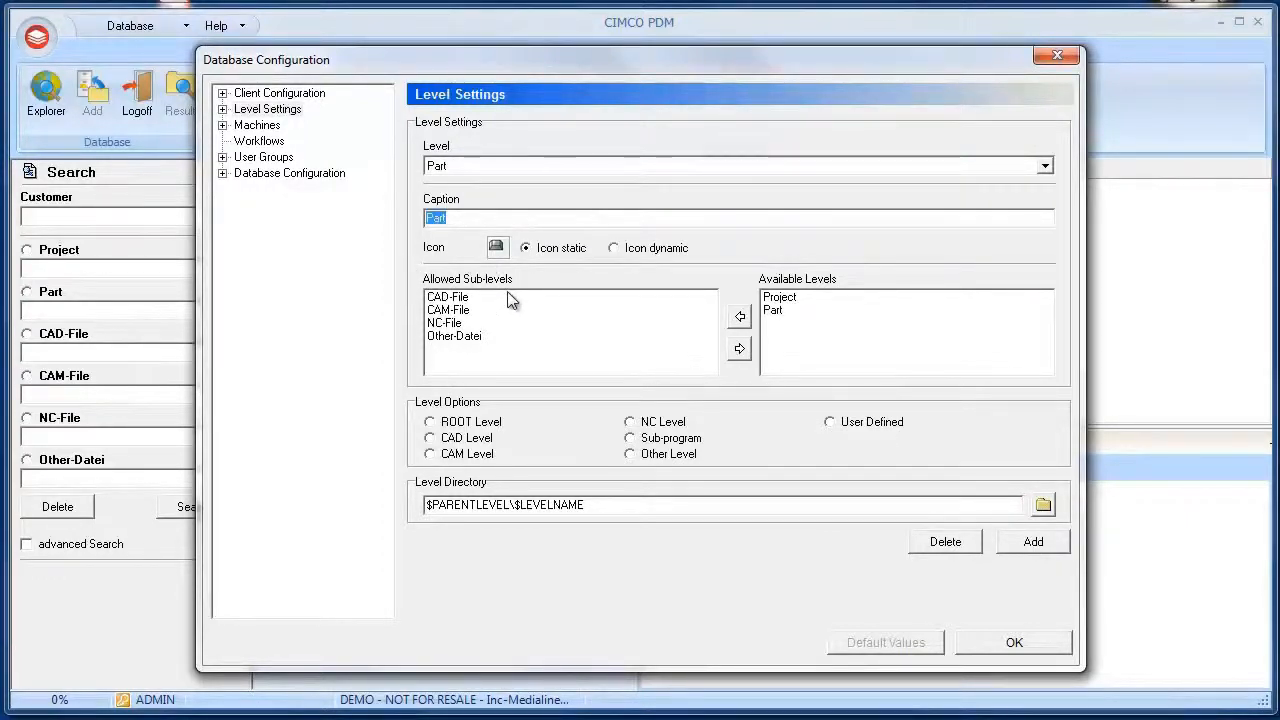
{"action": "left_click", "coordinate": [465, 324]}
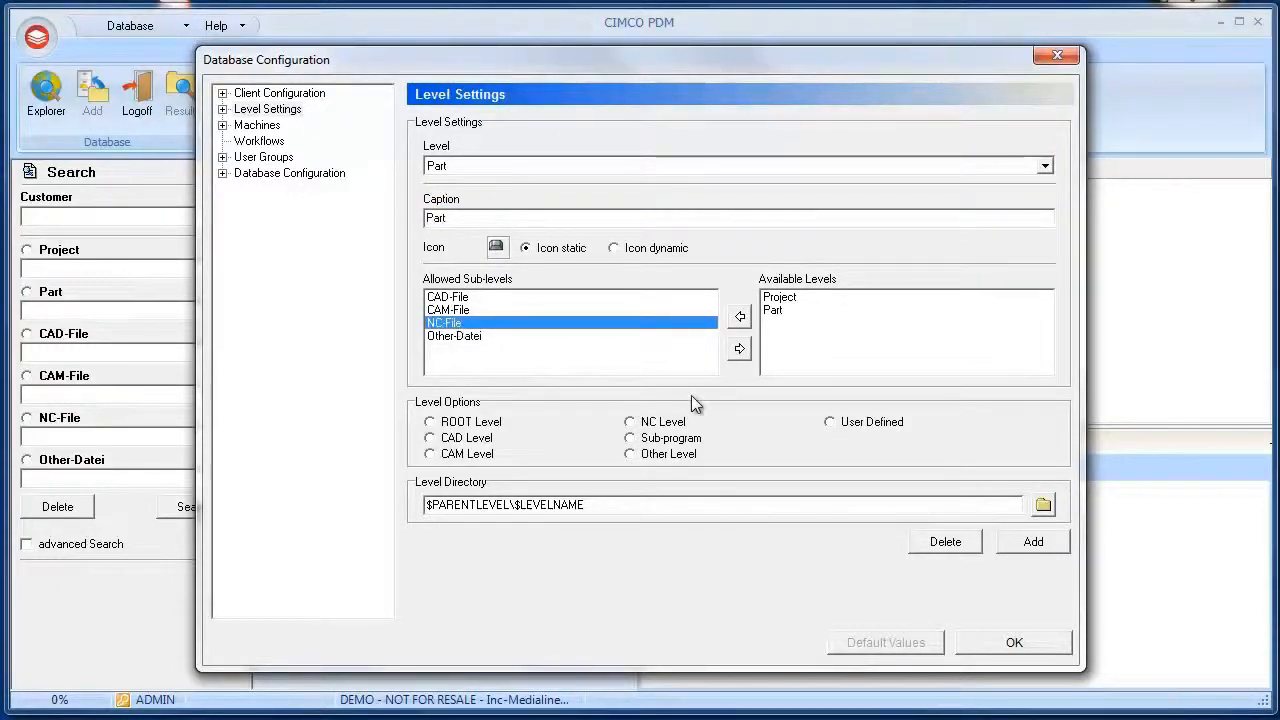
{"action": "left_click", "coordinate": [740, 352]}
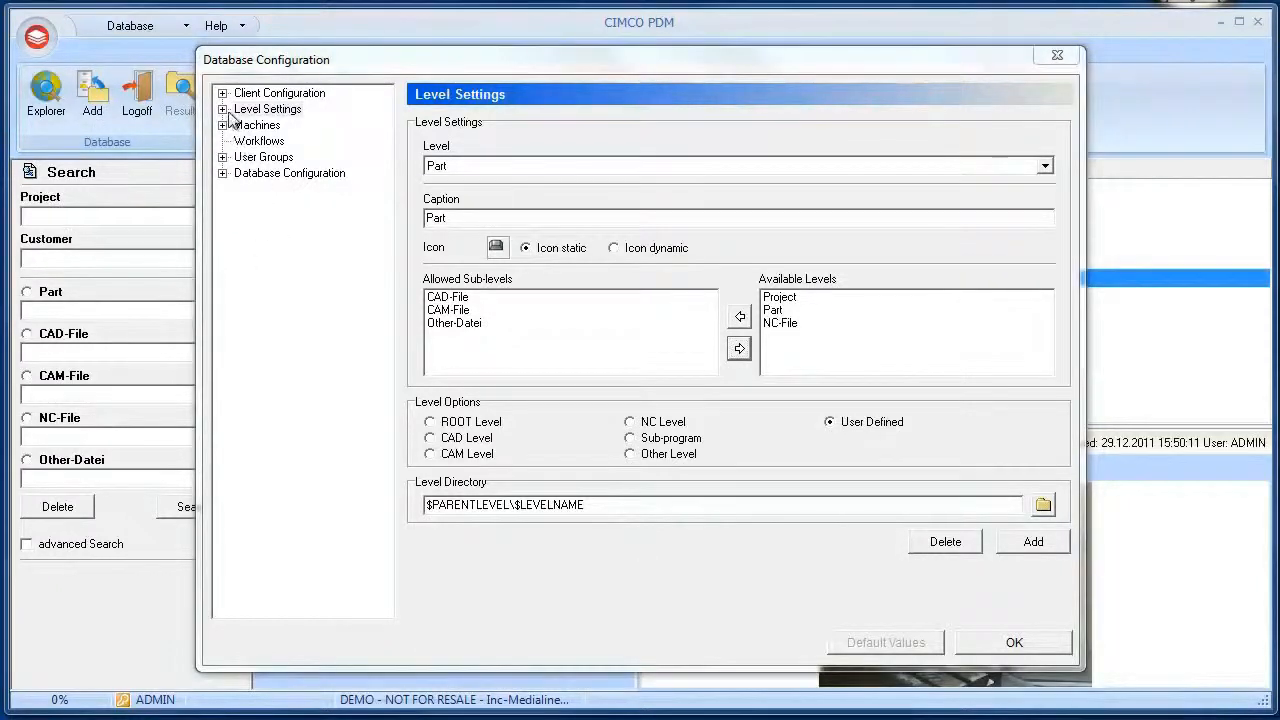
Examine the Level Options and Database Fields pages for the Part level
{"action": "left_click", "coordinate": [223, 110]}
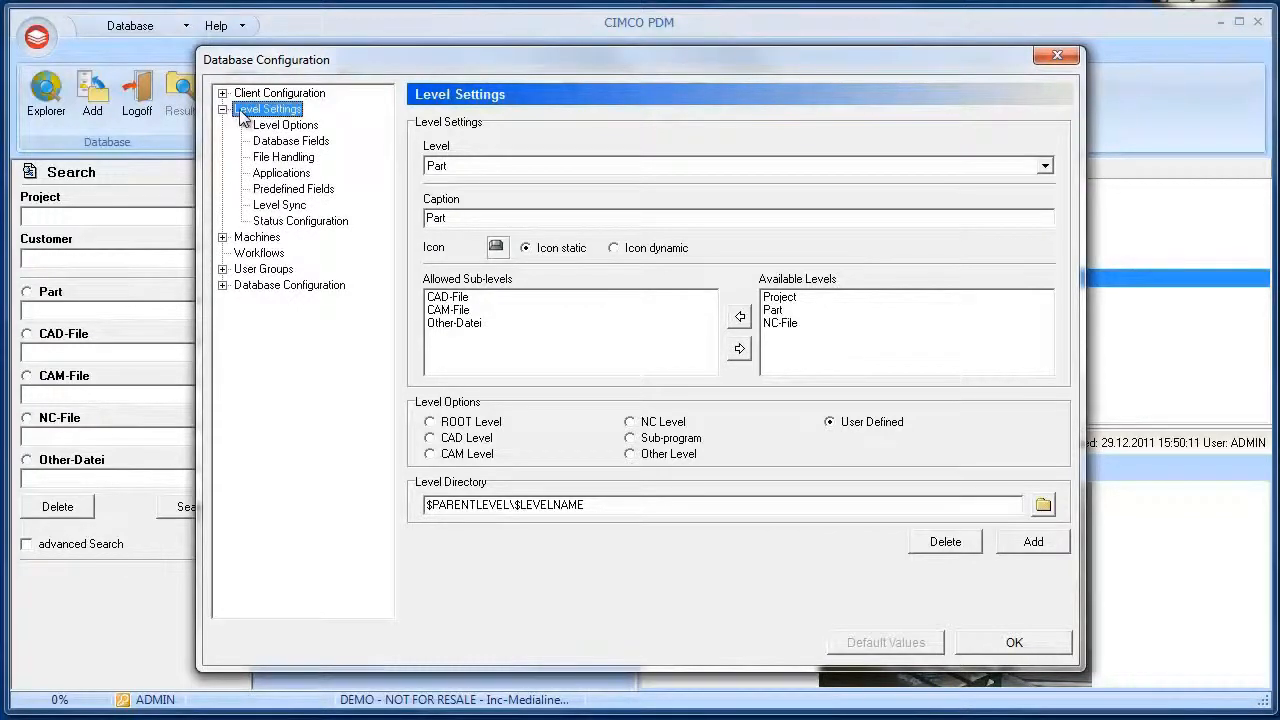
{"action": "left_click", "coordinate": [286, 126]}
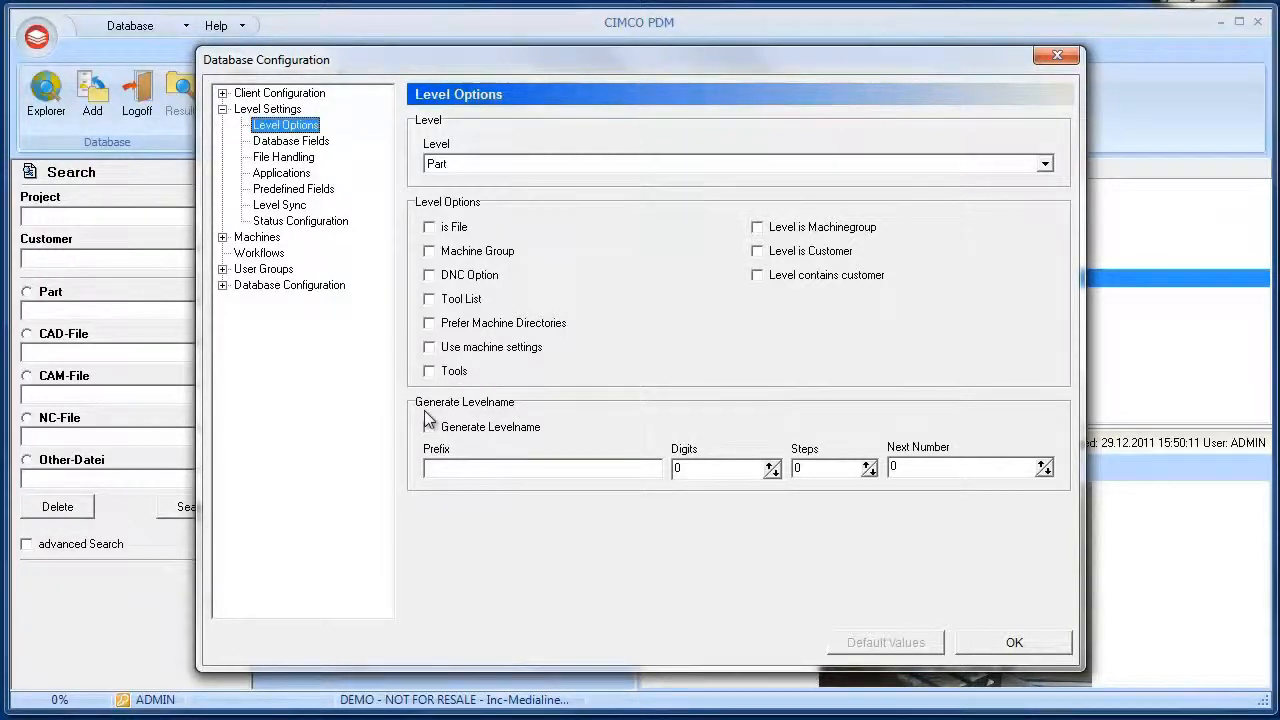
{"action": "left_click", "coordinate": [310, 145]}
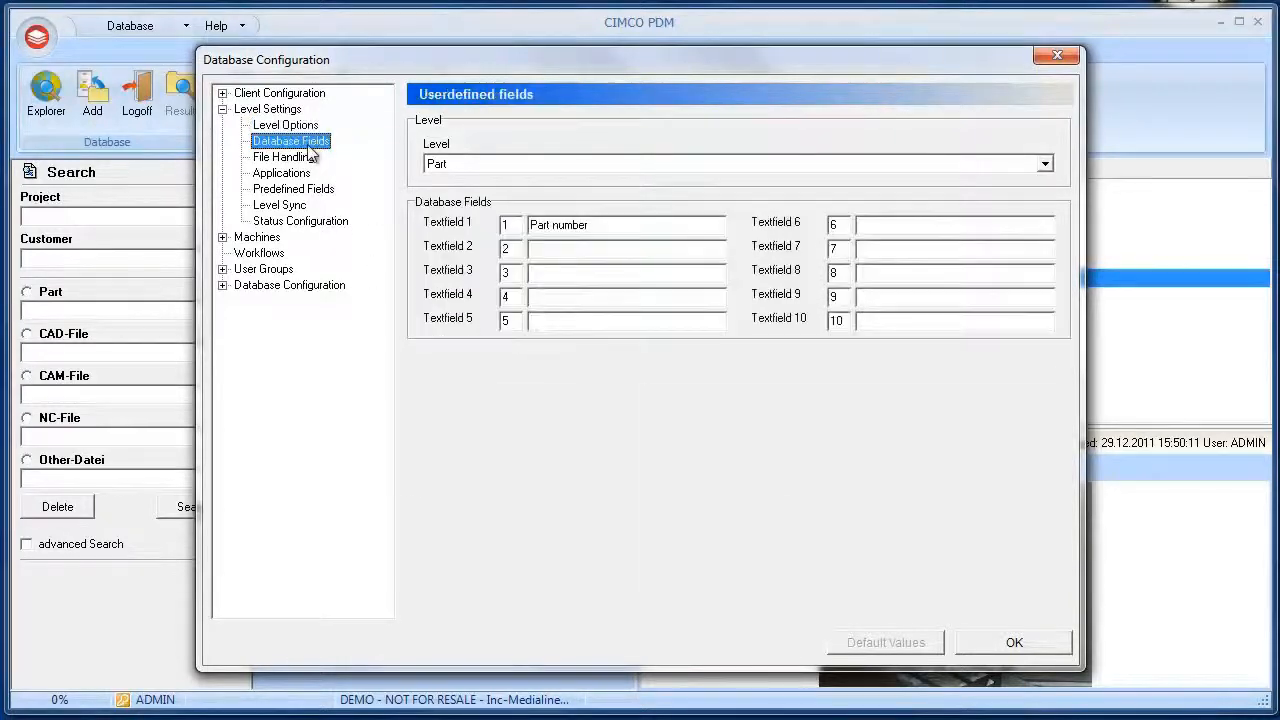
{"action": "double_click", "coordinate": [548, 228]}
{"action": "left_click", "coordinate": [551, 228]}
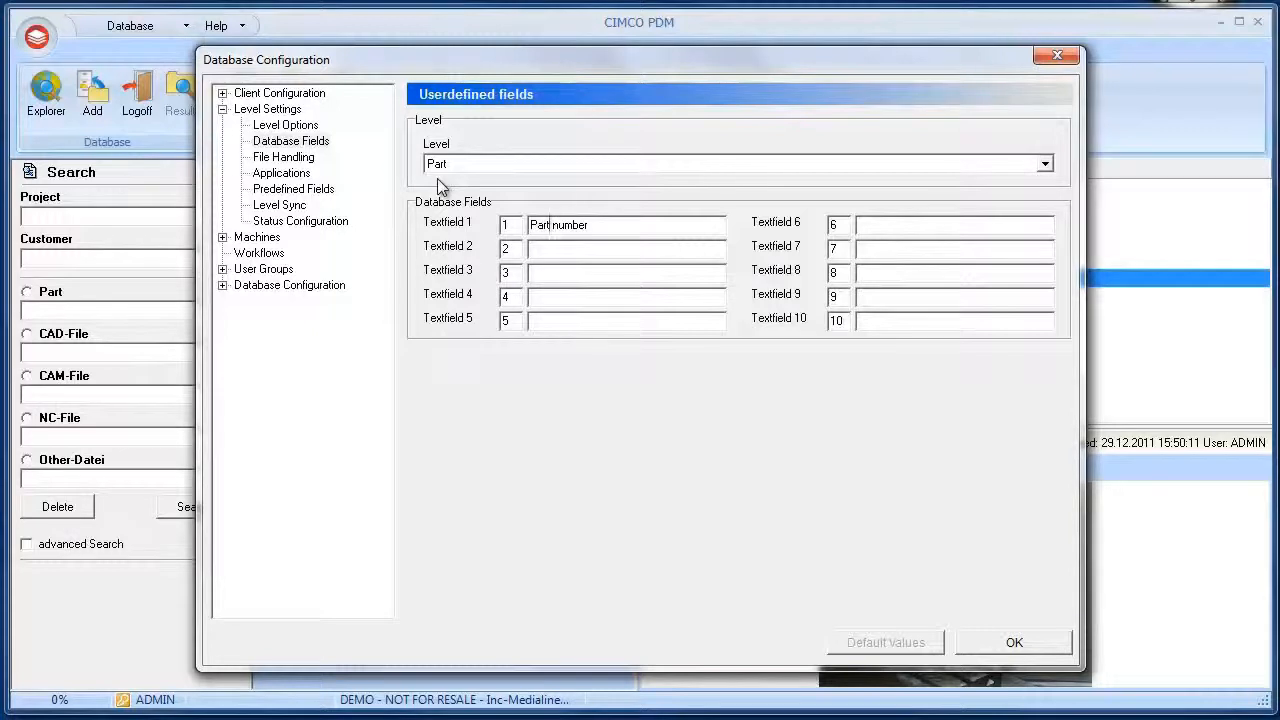
{"action": "left_click", "coordinate": [52, 387]}
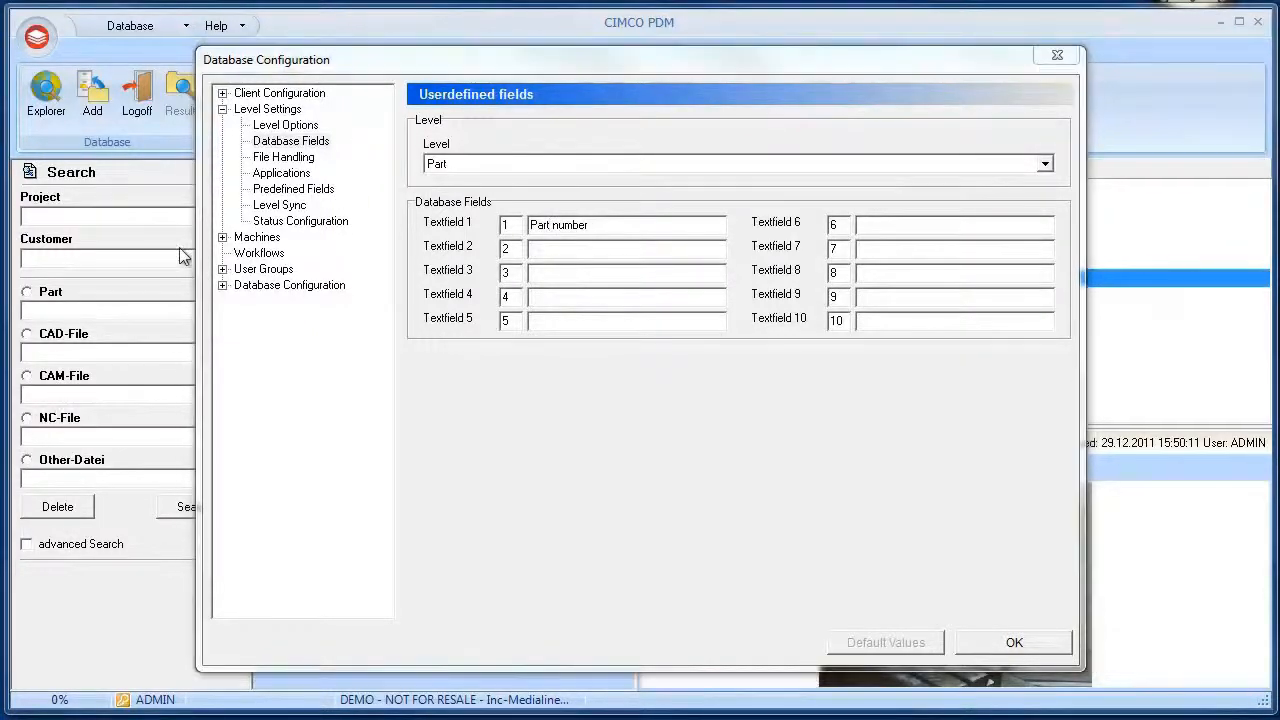
Examine the CAD-File level's file handling settings and its default file action choices
{"action": "left_click", "coordinate": [280, 160]}
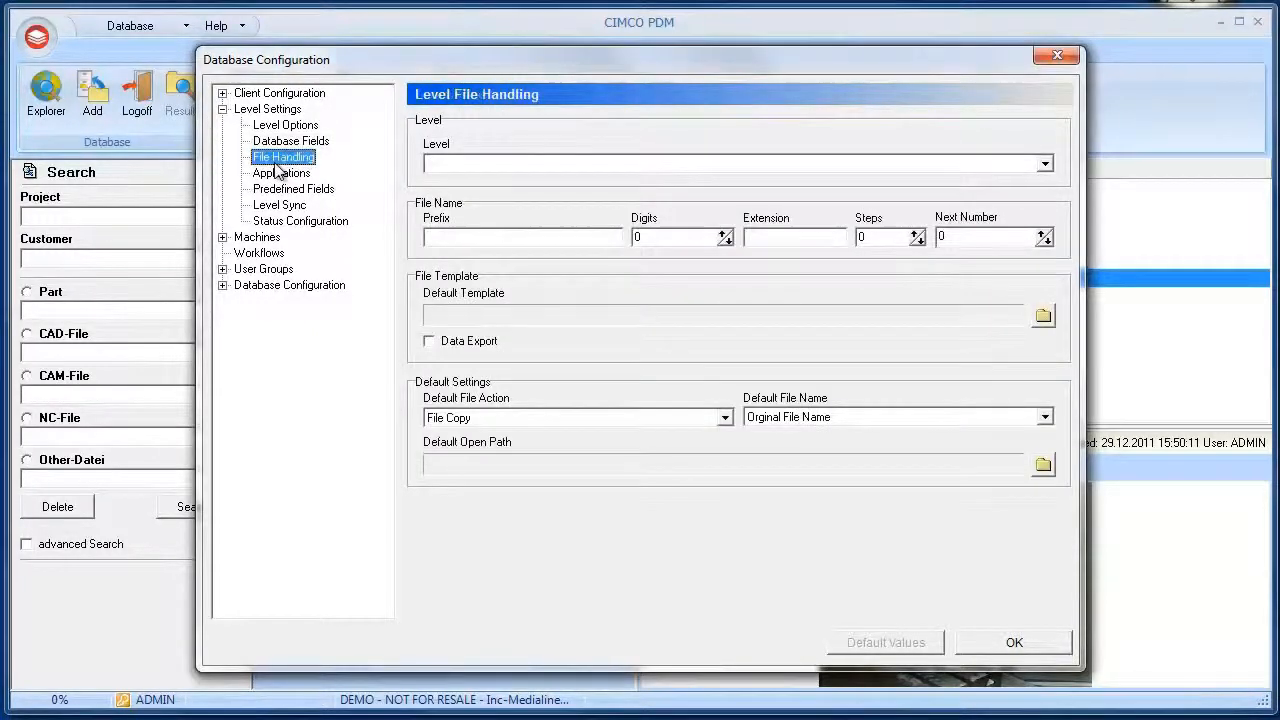
{"action": "left_click", "coordinate": [497, 165]}
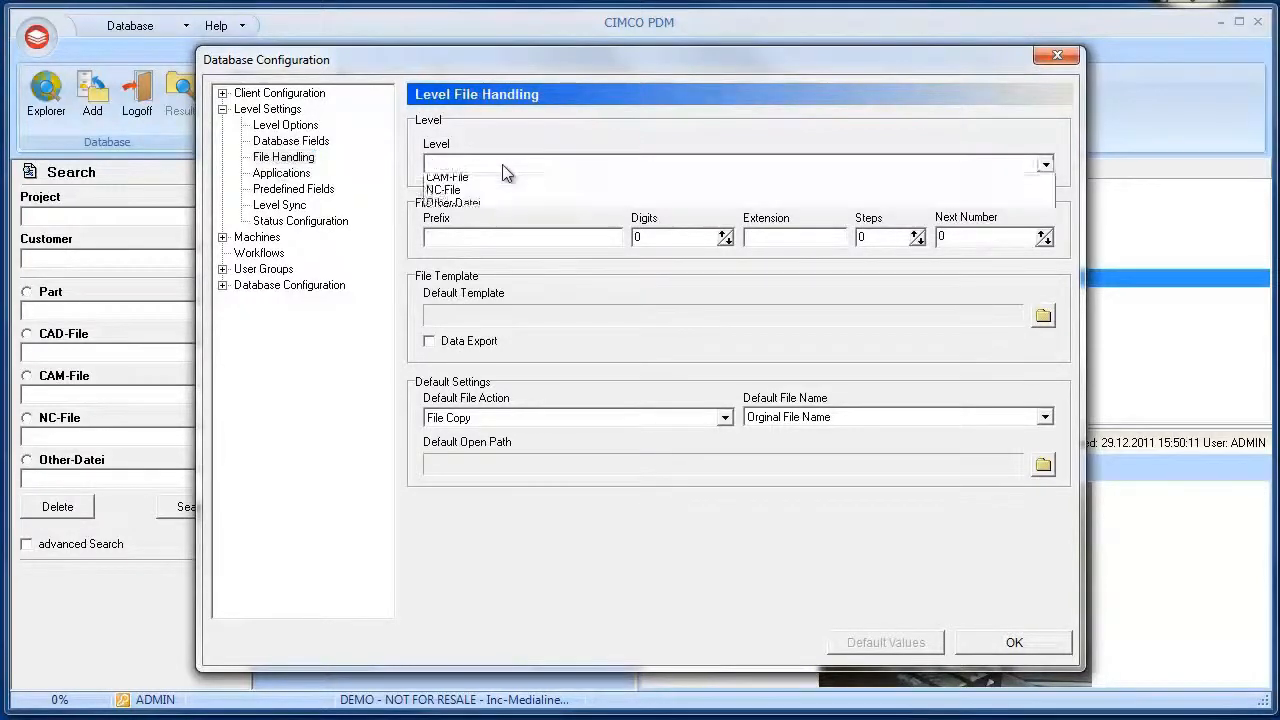
{"action": "left_click", "coordinate": [494, 182]}
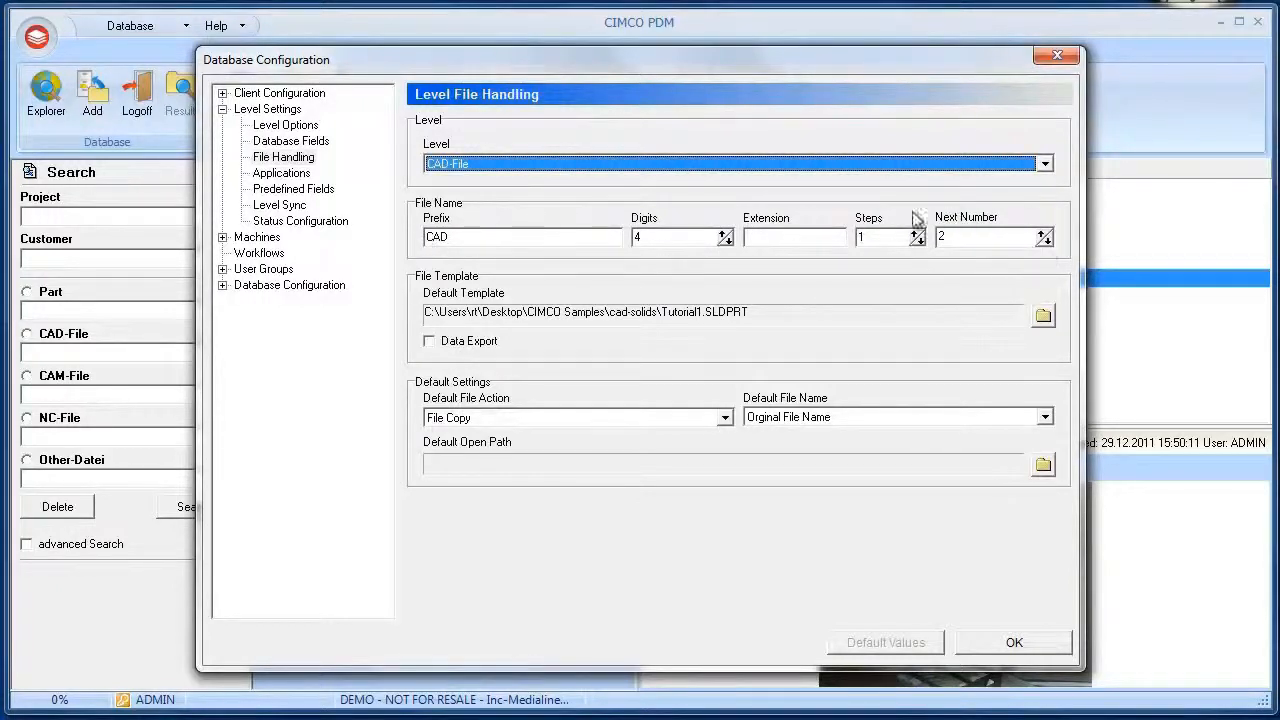
{"action": "left_click", "coordinate": [474, 418]}
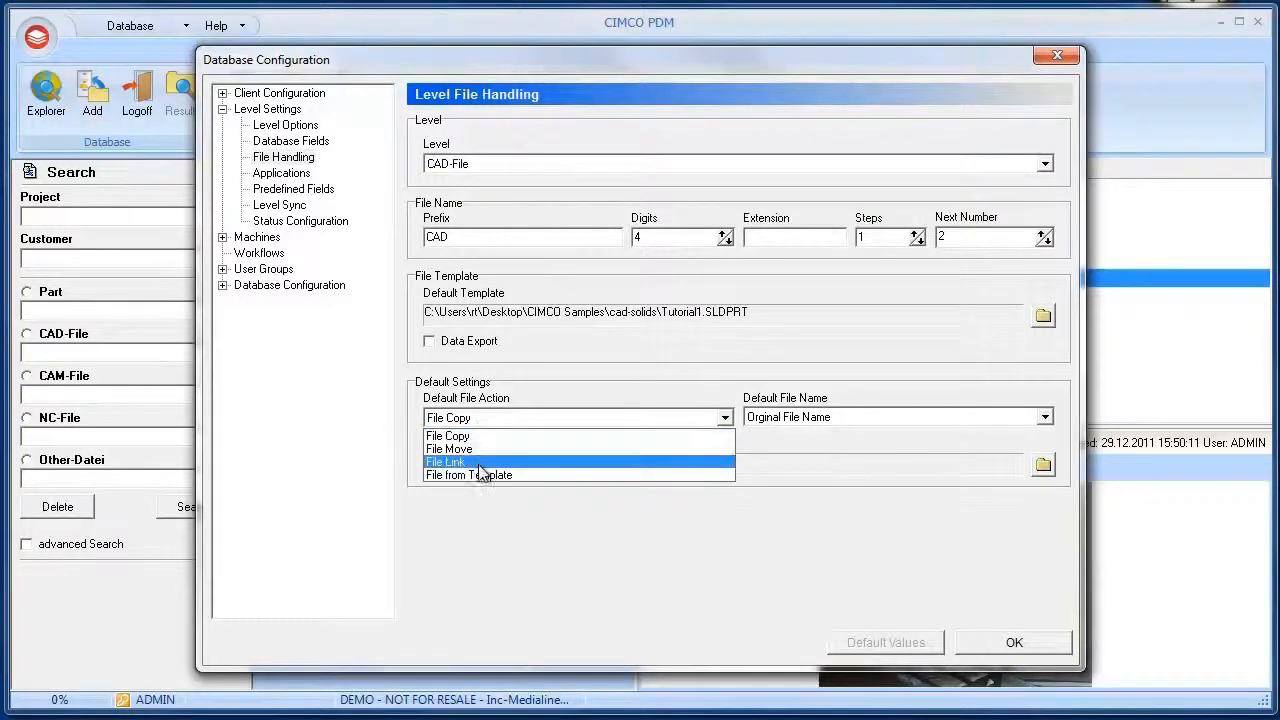
{"action": "left_click", "coordinate": [521, 496]}
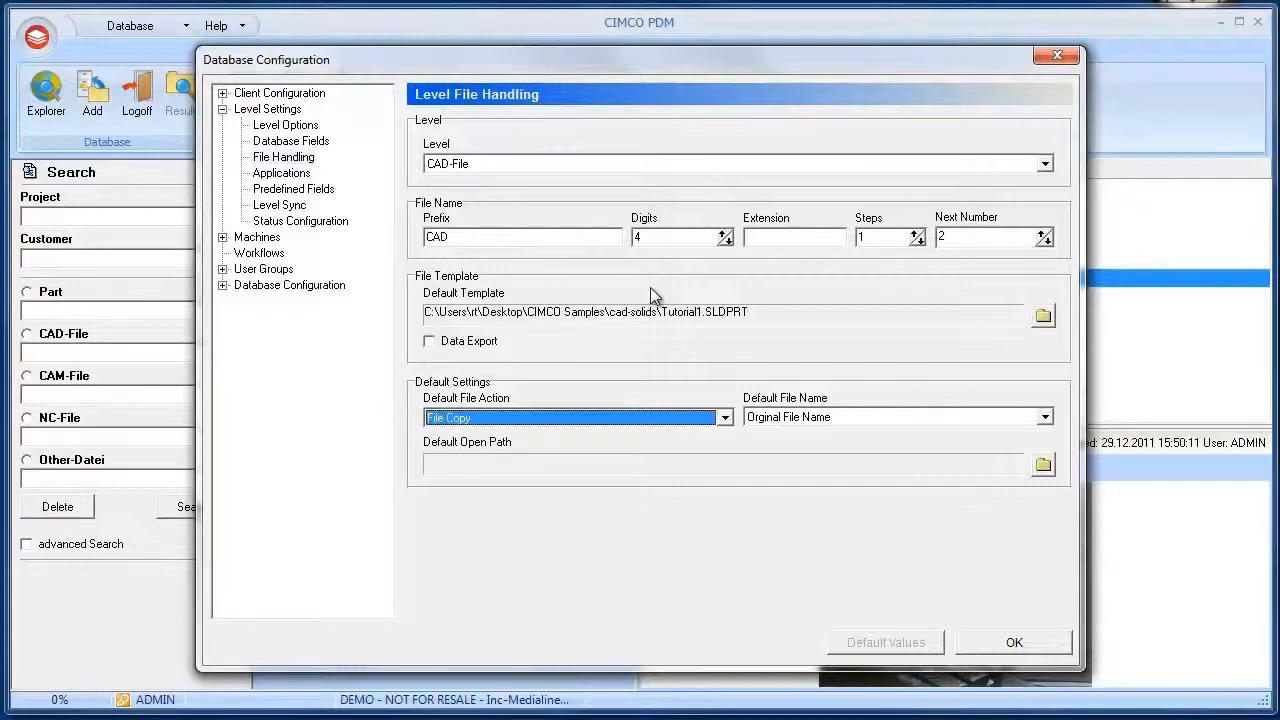
{"action": "left_click", "coordinate": [0, 425]}
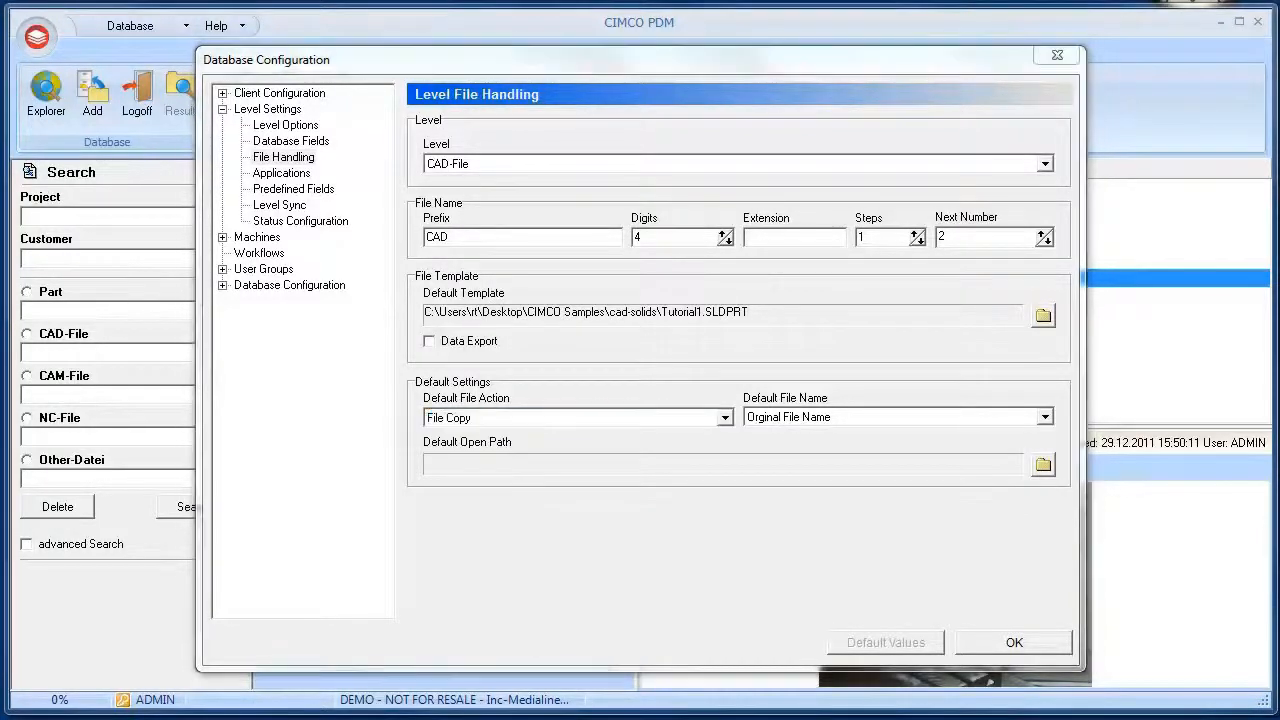
Examine the default double-click application path set for the CAD-File level
{"action": "left_click", "coordinate": [281, 176]}
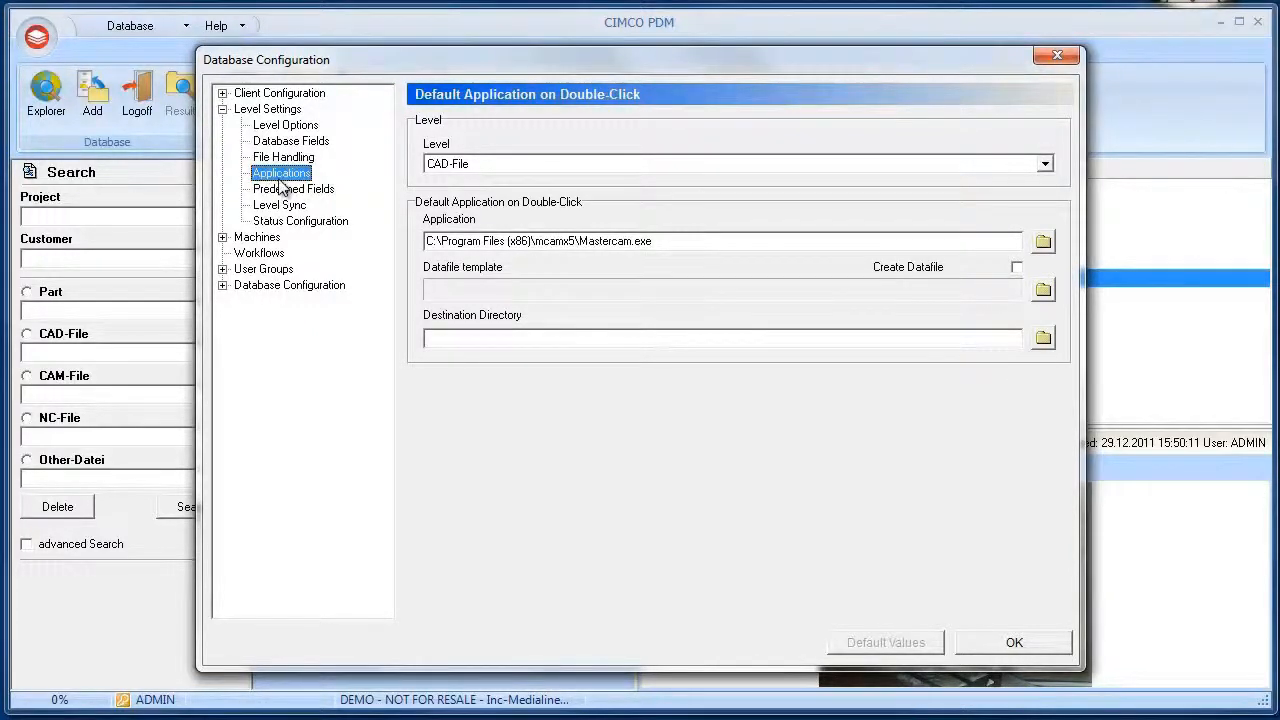
{"action": "left_click", "coordinate": [1044, 163]}
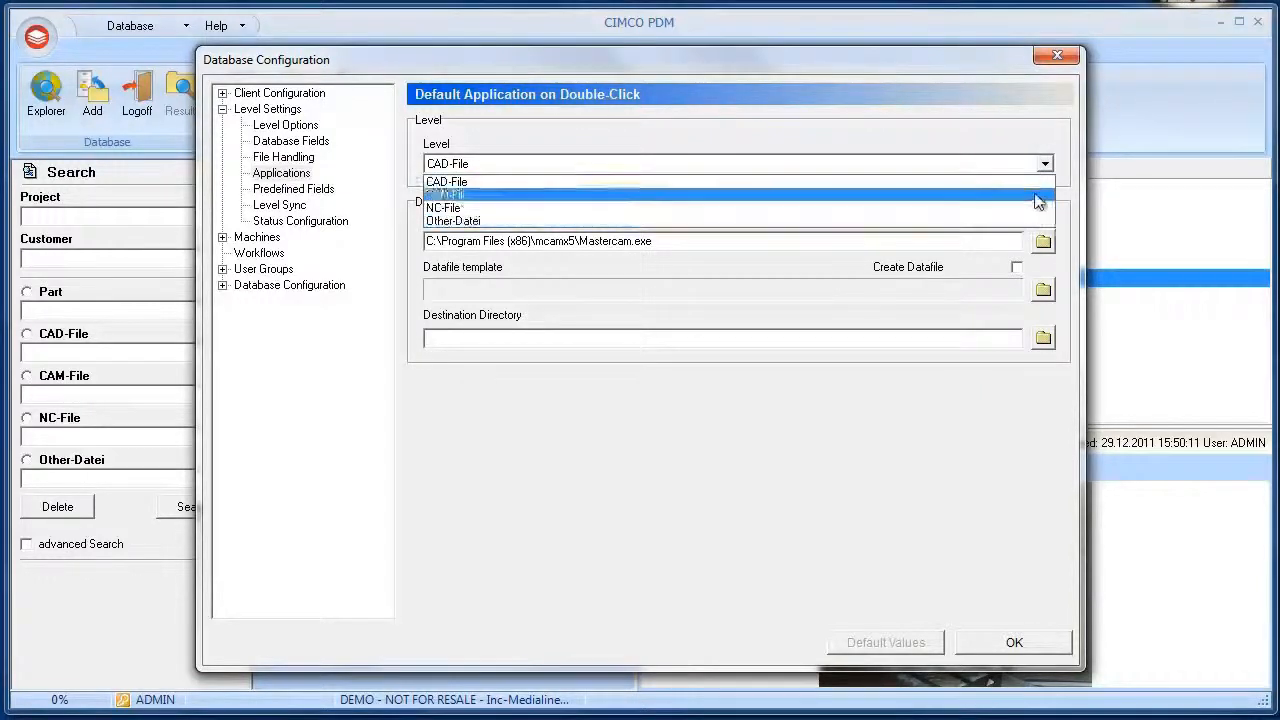
{"action": "left_click", "coordinate": [1040, 180]}
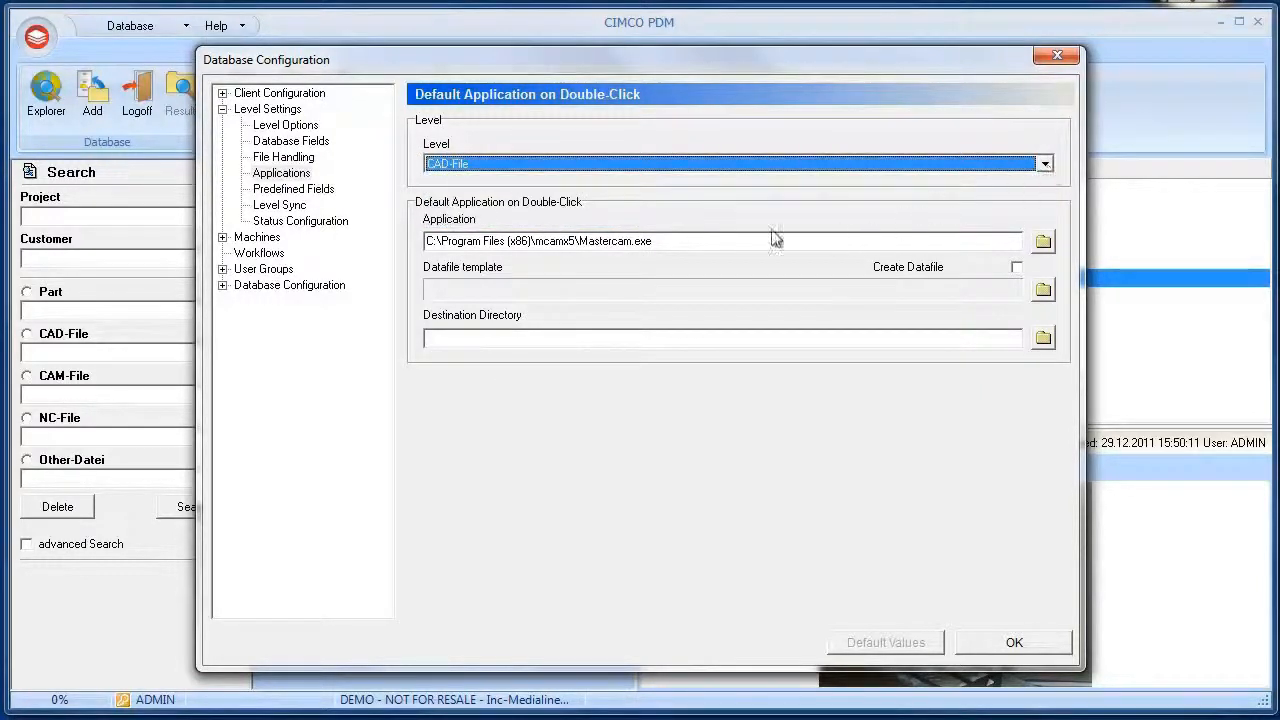
{"action": "left_click_drag", "start_coordinate": [655, 240], "coordinate": [426, 240]}
{"action": "left_click", "coordinate": [508, 245]}
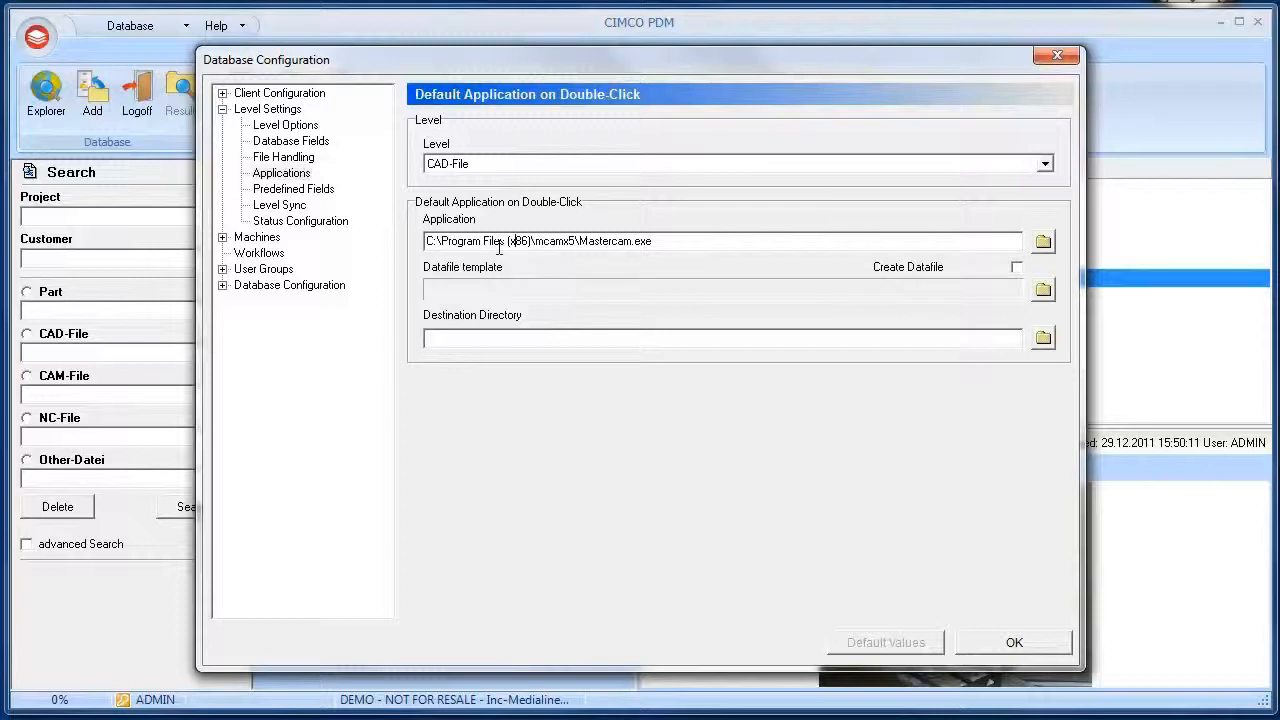
Examine the predefined fields, level sync and Default machine directory settings
{"action": "left_click", "coordinate": [327, 192]}
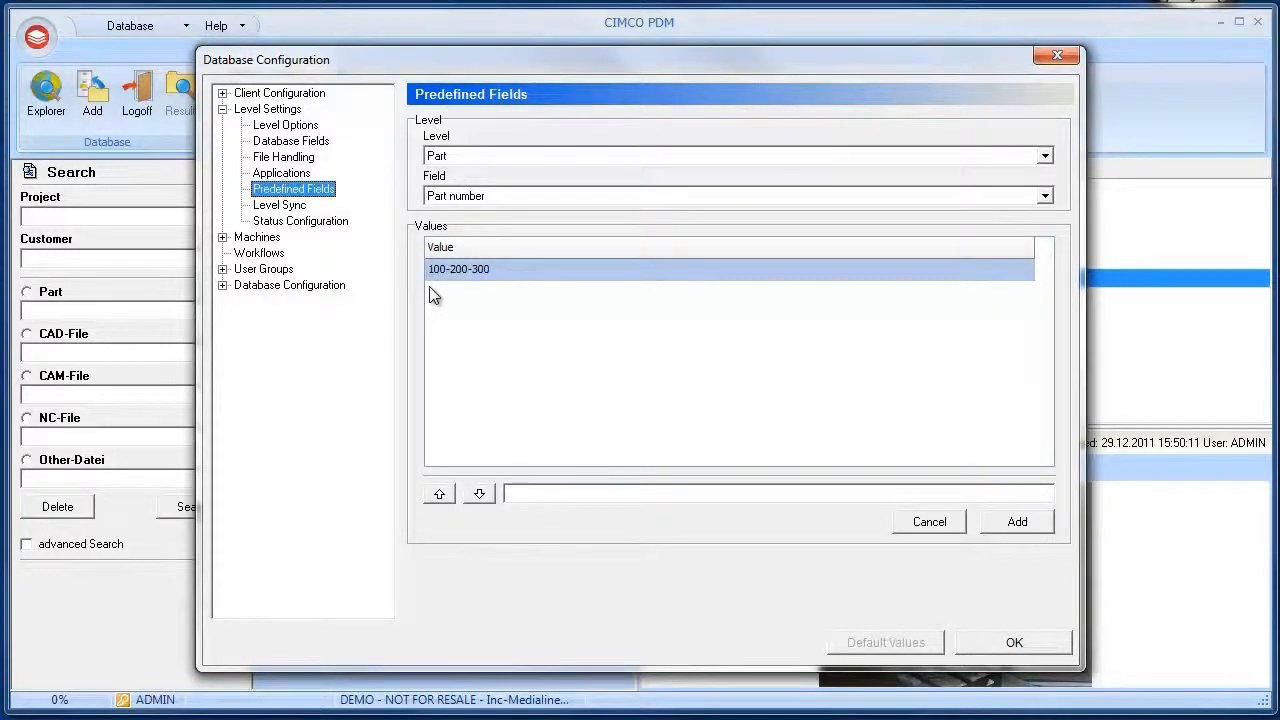
{"action": "left_click", "coordinate": [276, 206]}
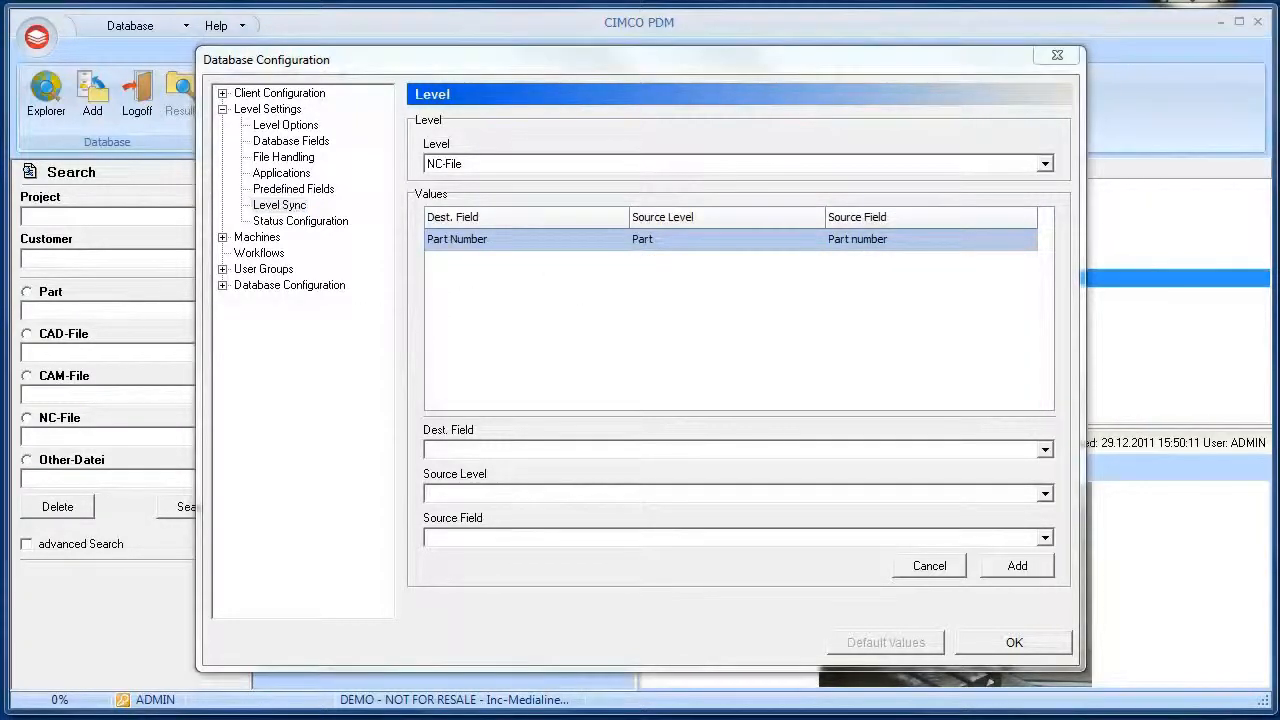
{"action": "left_click", "coordinate": [265, 240]}
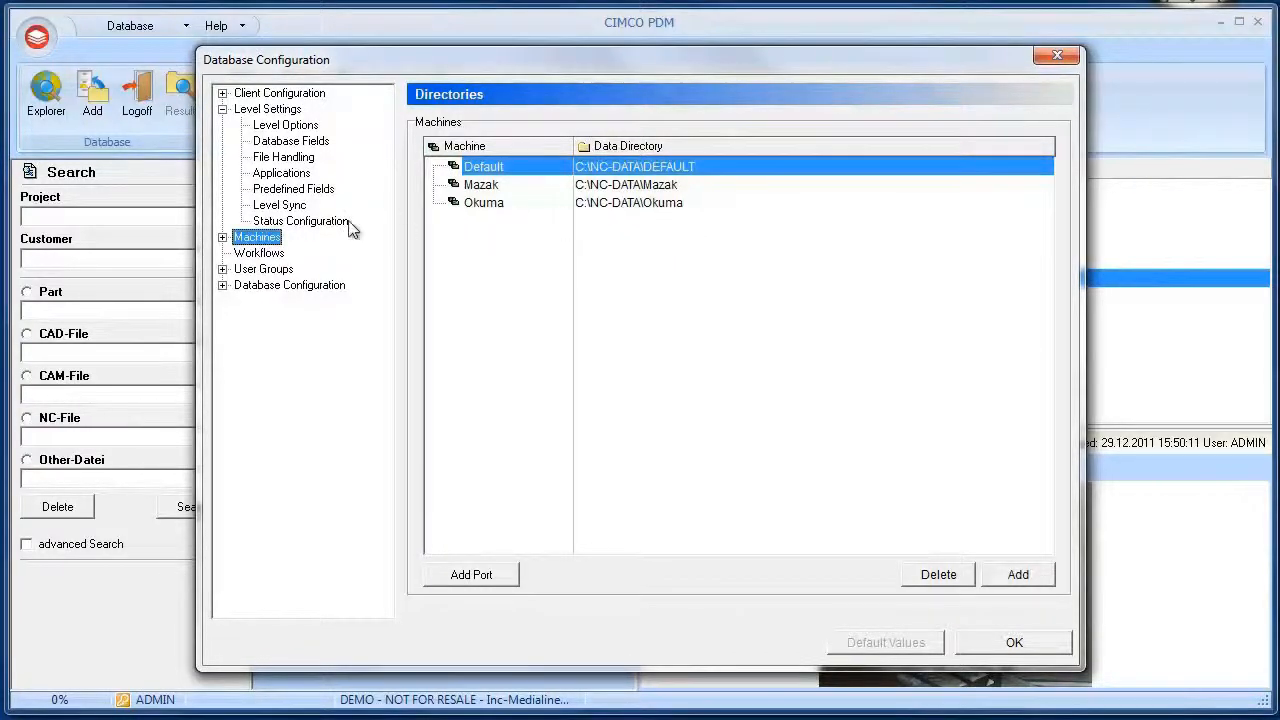
{"action": "left_click", "coordinate": [223, 238]}
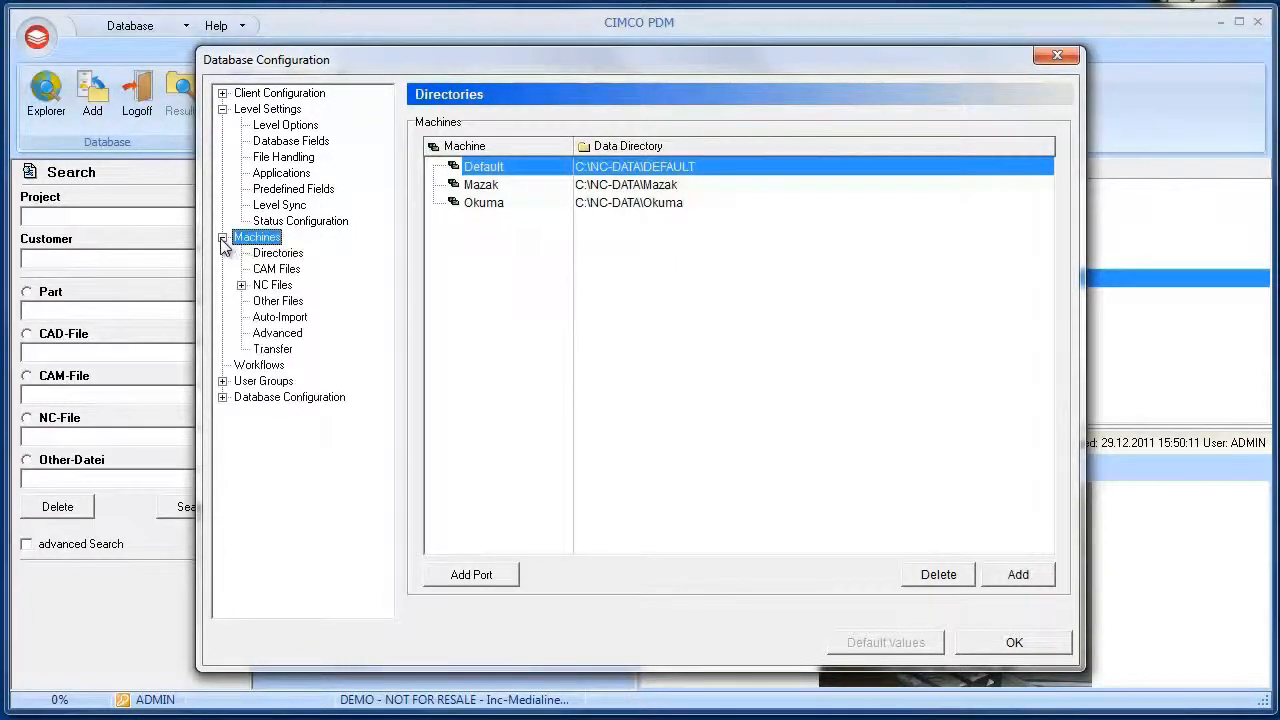
{"action": "left_click", "coordinate": [278, 254]}
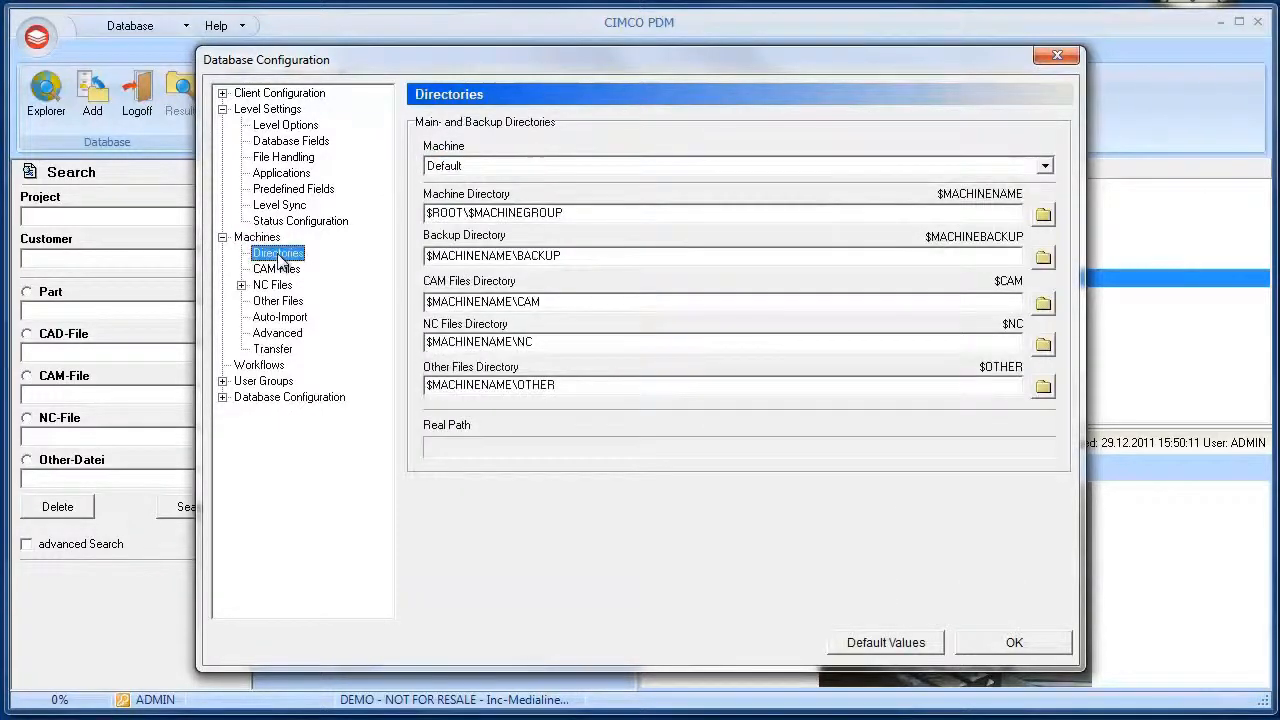
{"action": "left_click", "coordinate": [467, 300]}
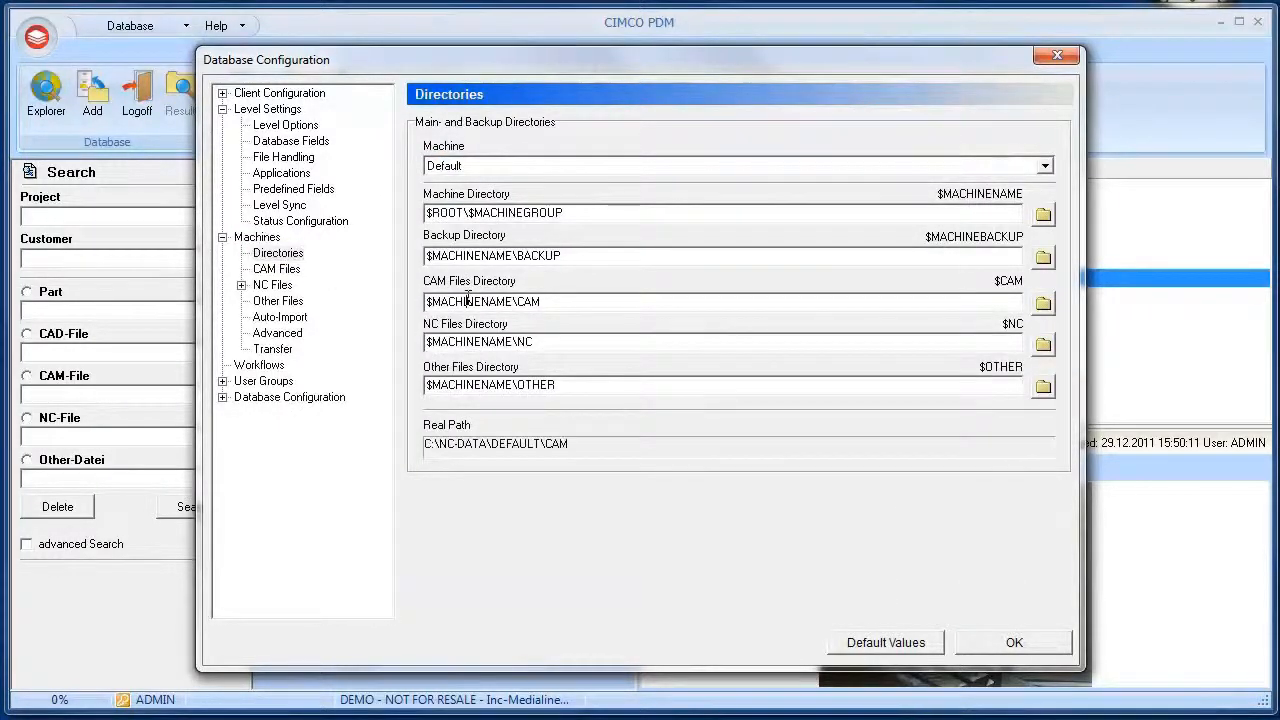
{"action": "left_click", "coordinate": [489, 341]}
Examine the CAM and NC file settings per machine, the CAD-File level options and the Auto-Import settings
{"action": "left_click", "coordinate": [289, 271]}
{"action": "left_click", "coordinate": [284, 288]}
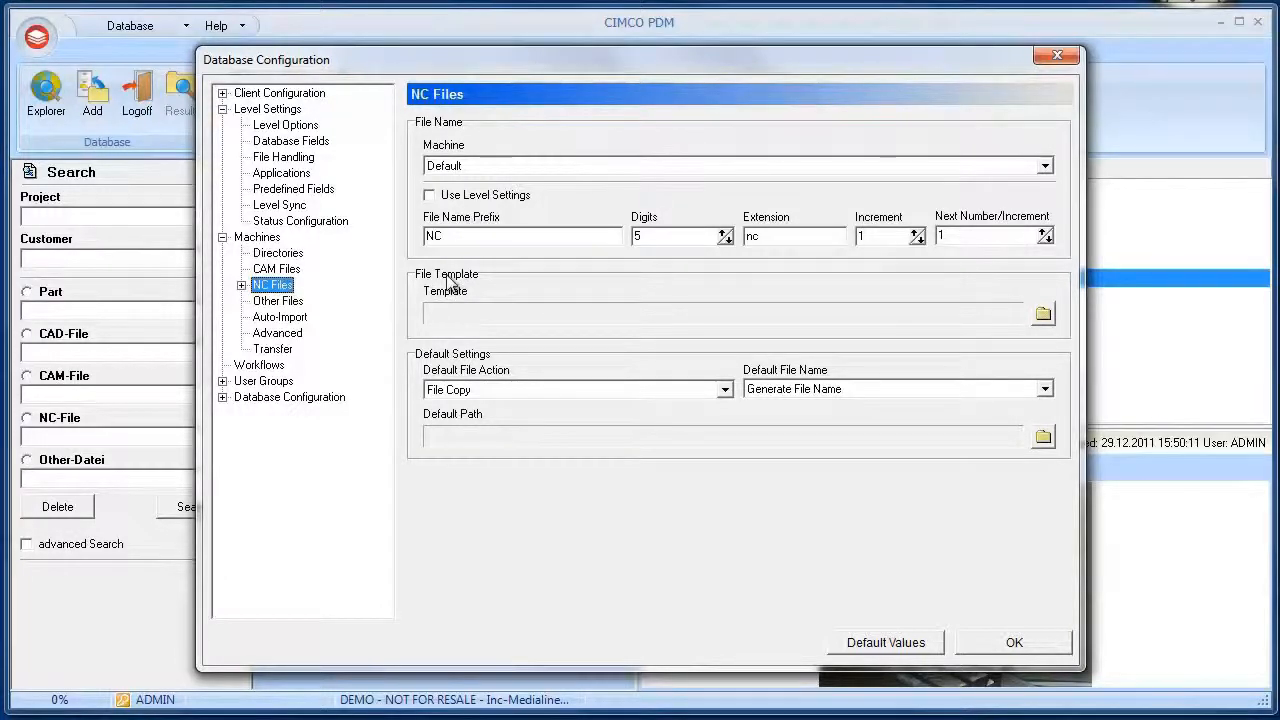
{"action": "left_click", "coordinate": [578, 168]}
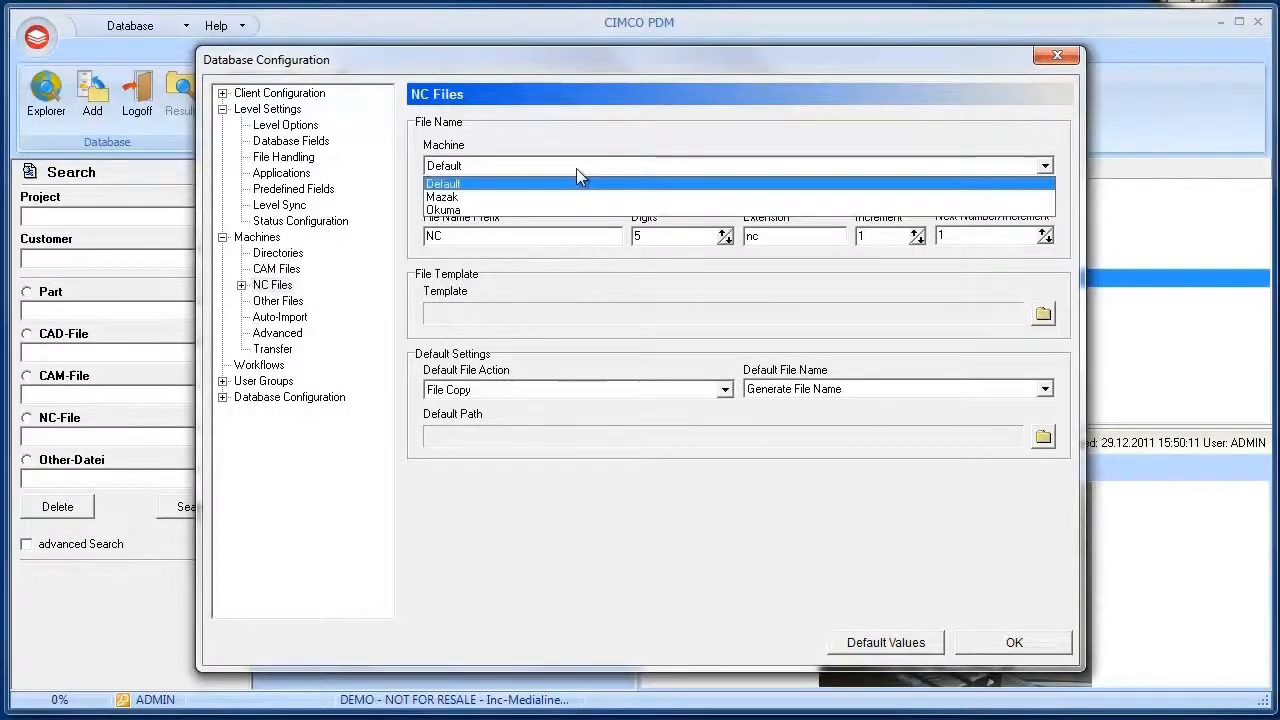
{"action": "left_click", "coordinate": [576, 170]}
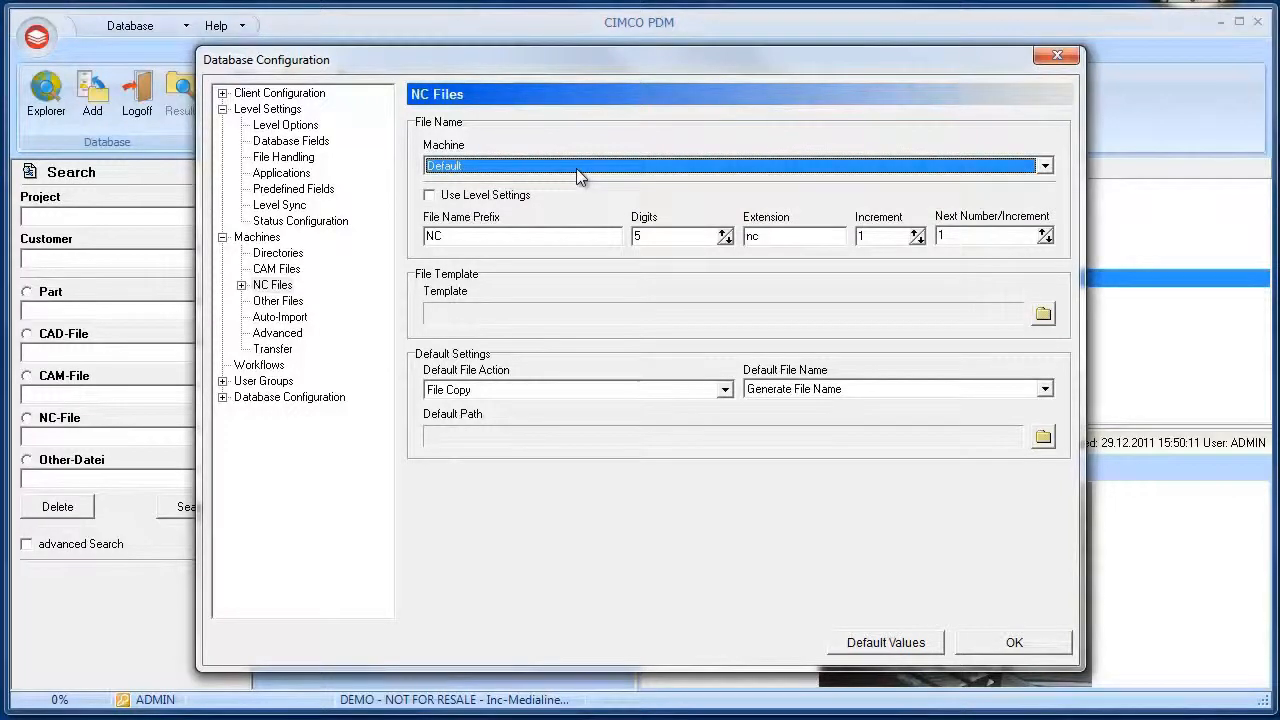
{"action": "left_click", "coordinate": [286, 125]}
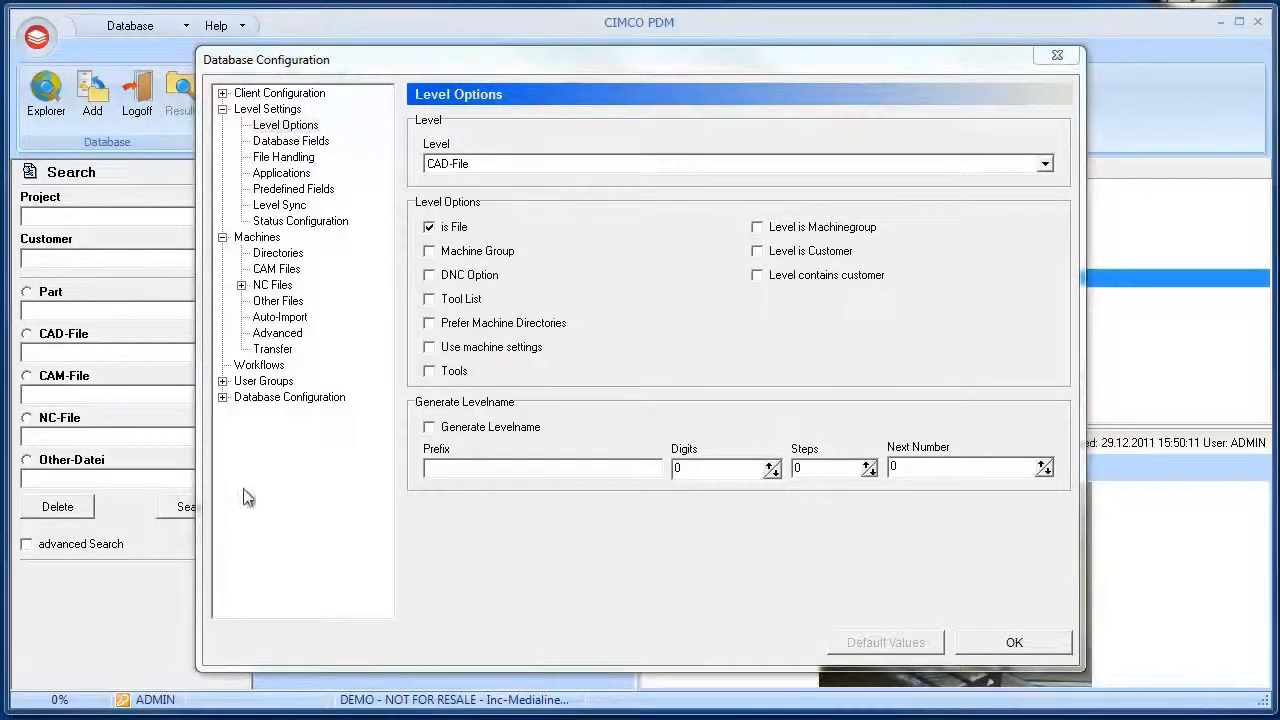
{"action": "left_click", "coordinate": [281, 318]}
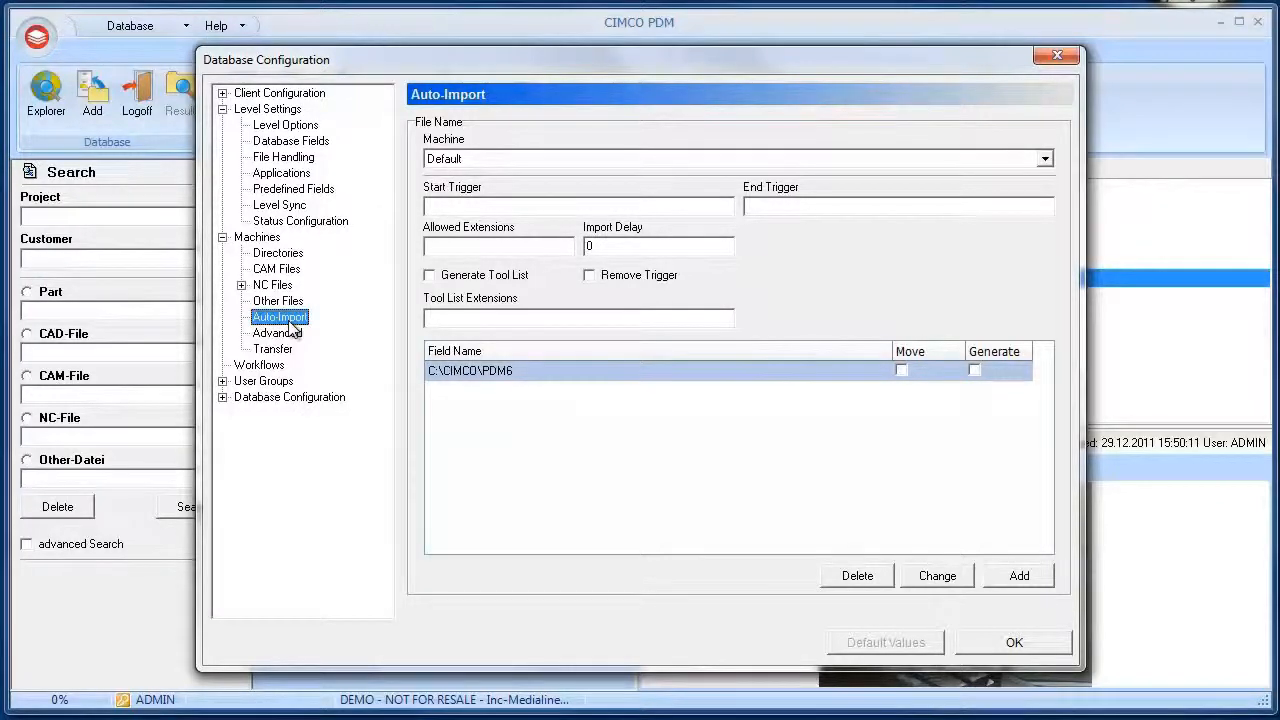
Examine the Auto-Import start trigger and end trigger fields for the Default machine
{"action": "left_click", "coordinate": [446, 207]}
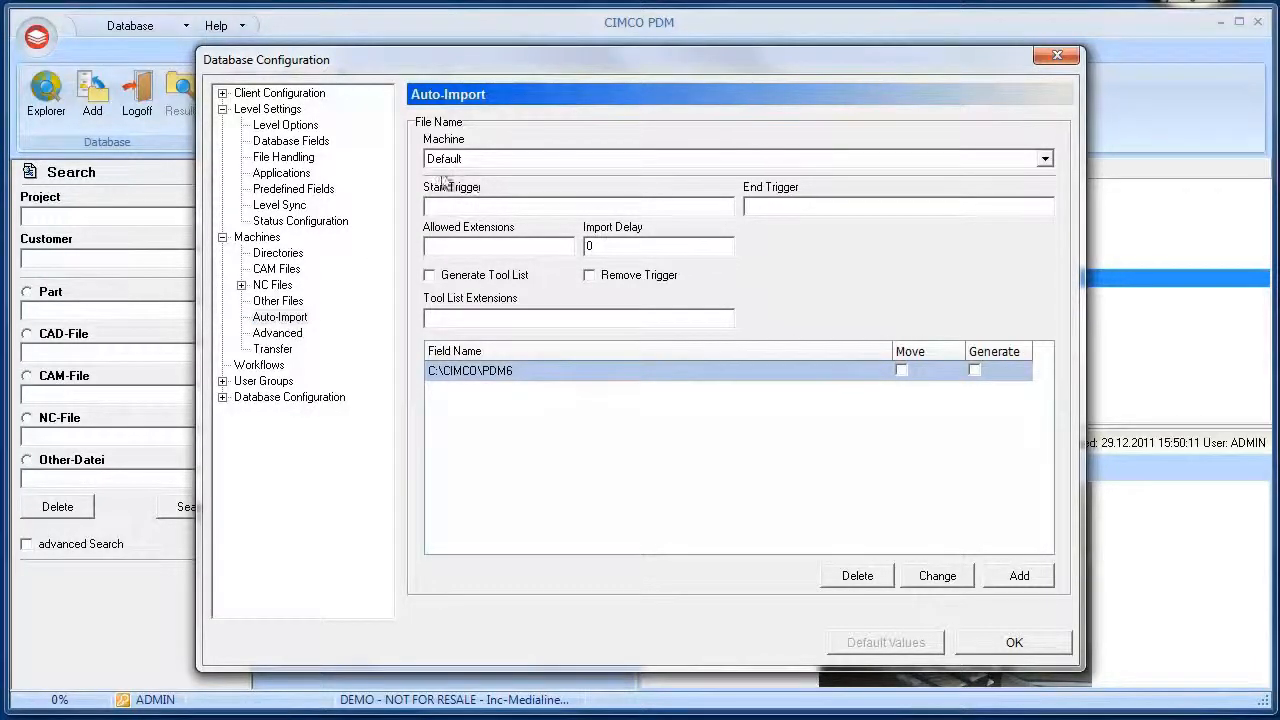
{"action": "left_click", "coordinate": [752, 206]}
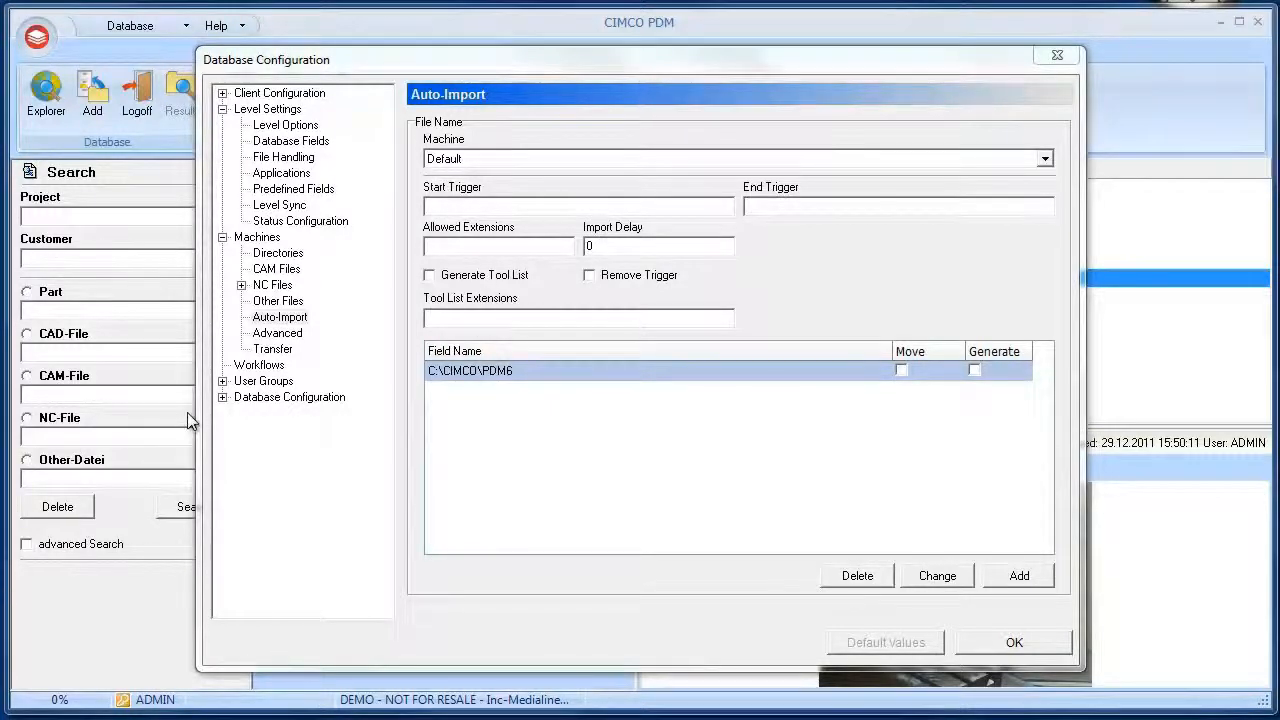
Examine the user rights and allowed machine groups of the NC-Programmers user group
{"action": "left_click", "coordinate": [251, 386]}
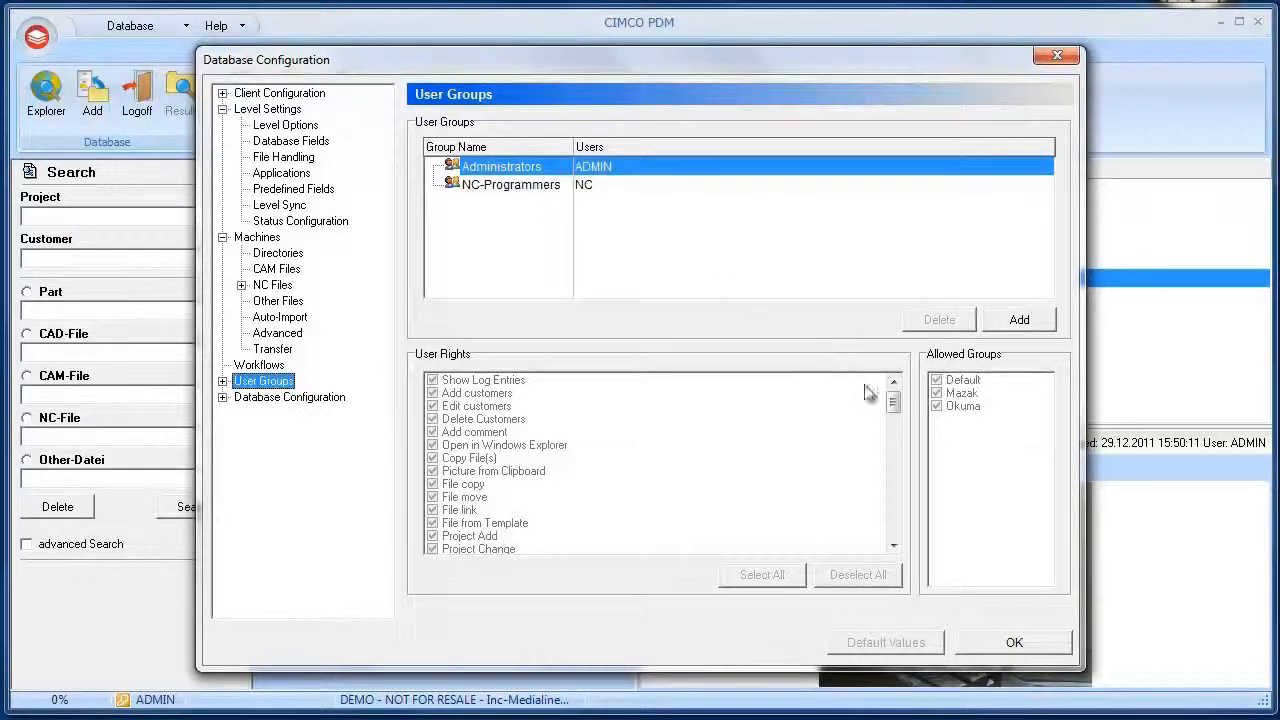
{"action": "left_click", "coordinate": [614, 185]}
{"action": "left_click_drag", "start_coordinate": [891, 396], "coordinate": [893, 489]}
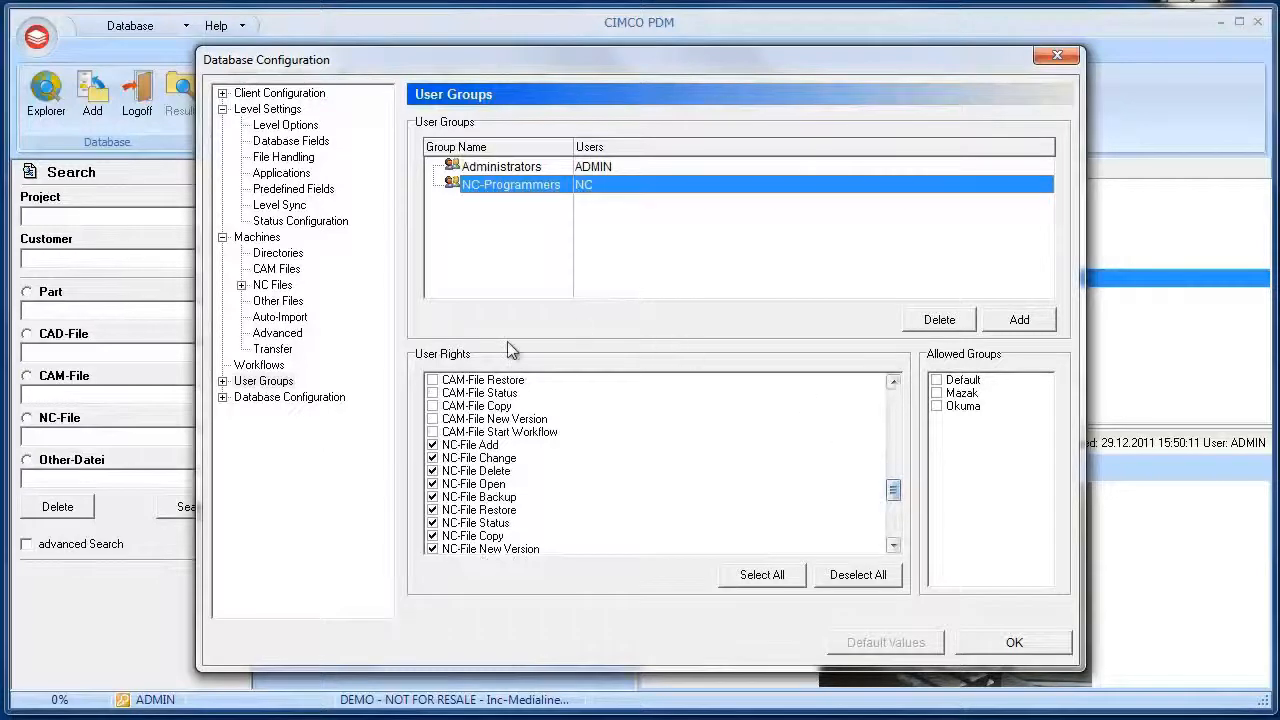
Open the Users configuration and examine the user groups assigned to the NC user
{"action": "double_click", "coordinate": [262, 381]}
{"action": "left_click", "coordinate": [267, 399]}
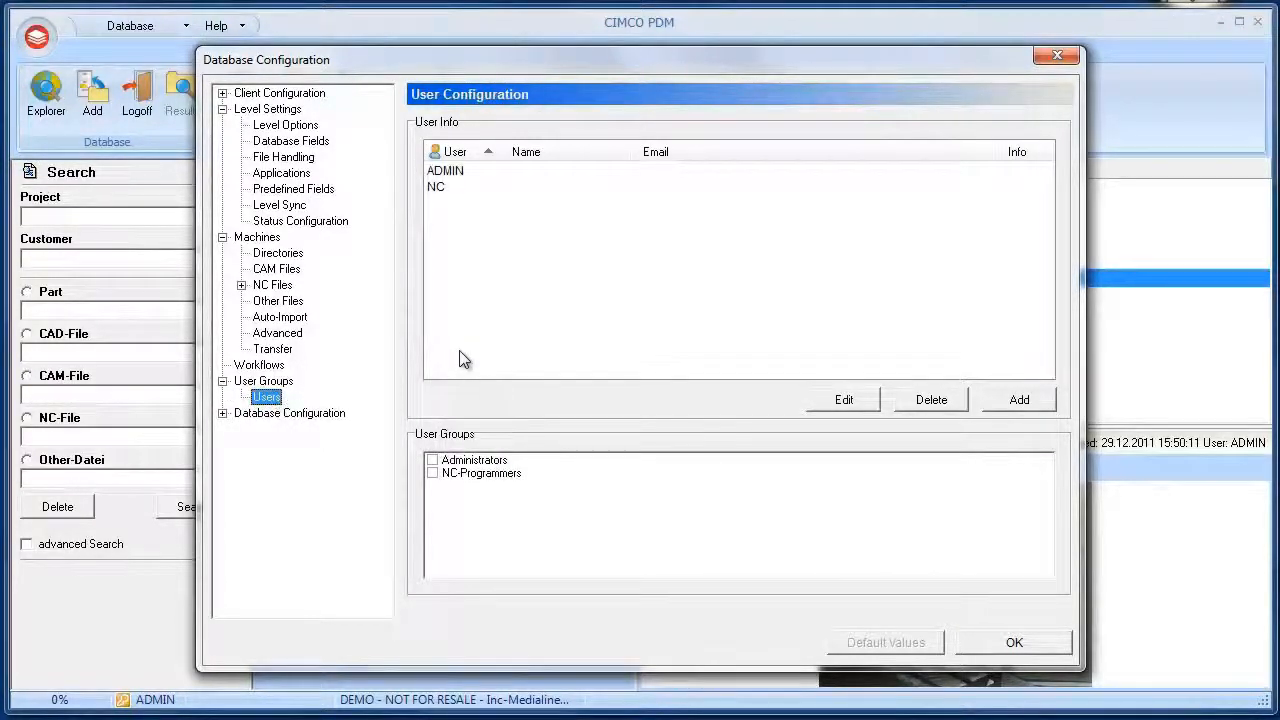
{"action": "left_click", "coordinate": [477, 187]}
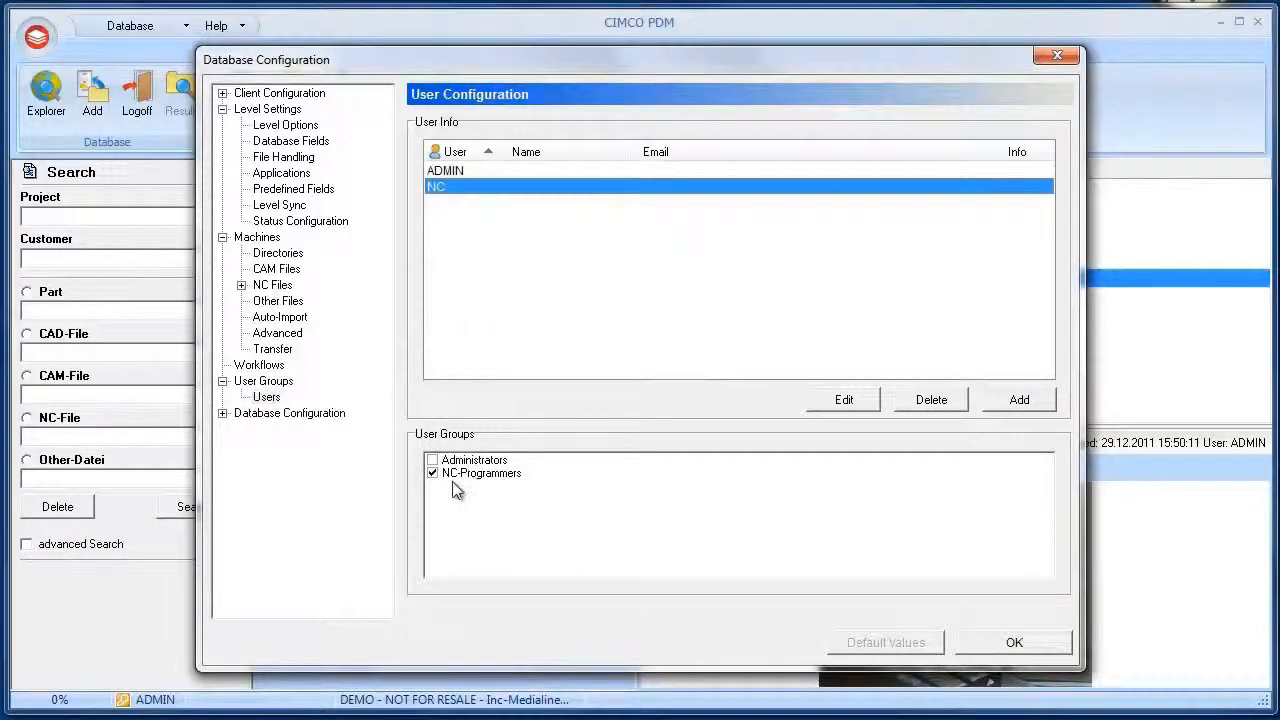